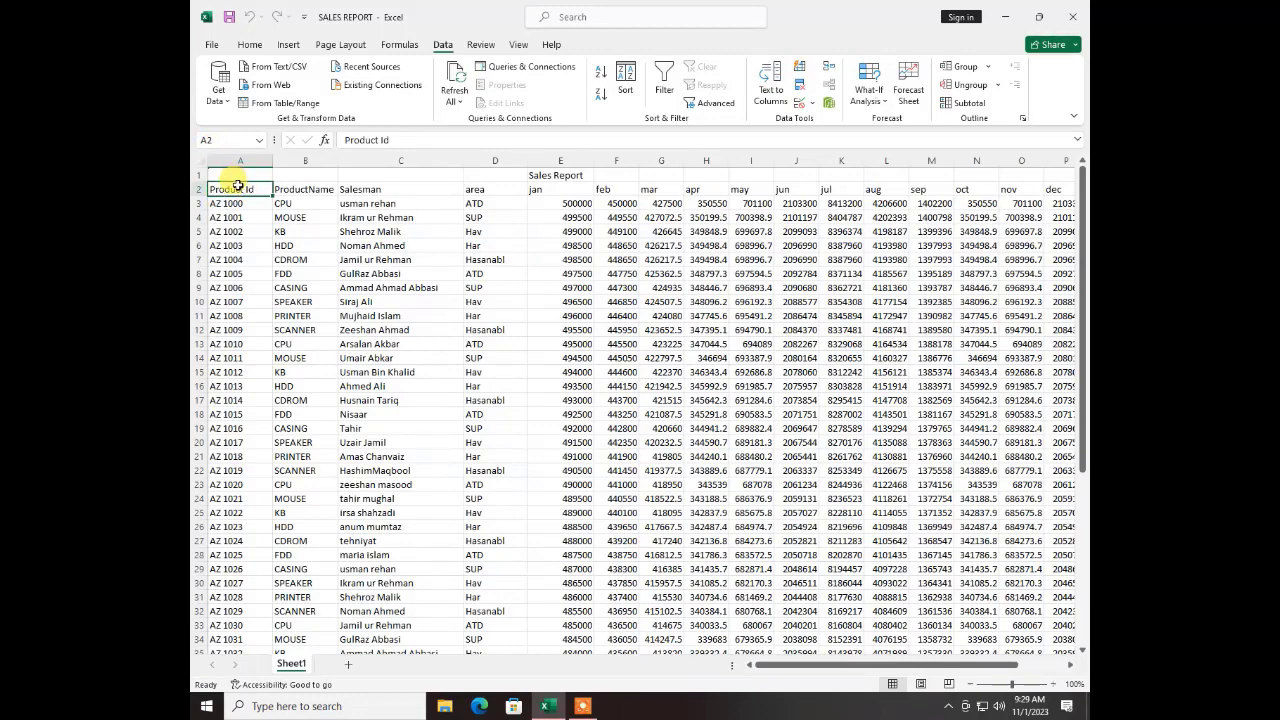
Select the whole sales table, from the Product Id header through the last row of the Salary column (A2:T53)
{"action": "left_click_drag", "start_coordinate": [238, 186], "coordinate": [980, 600]}
{"action": "scroll", "coordinate": [307, 450], "scroll_direction": "up", "scroll_amount": 6}
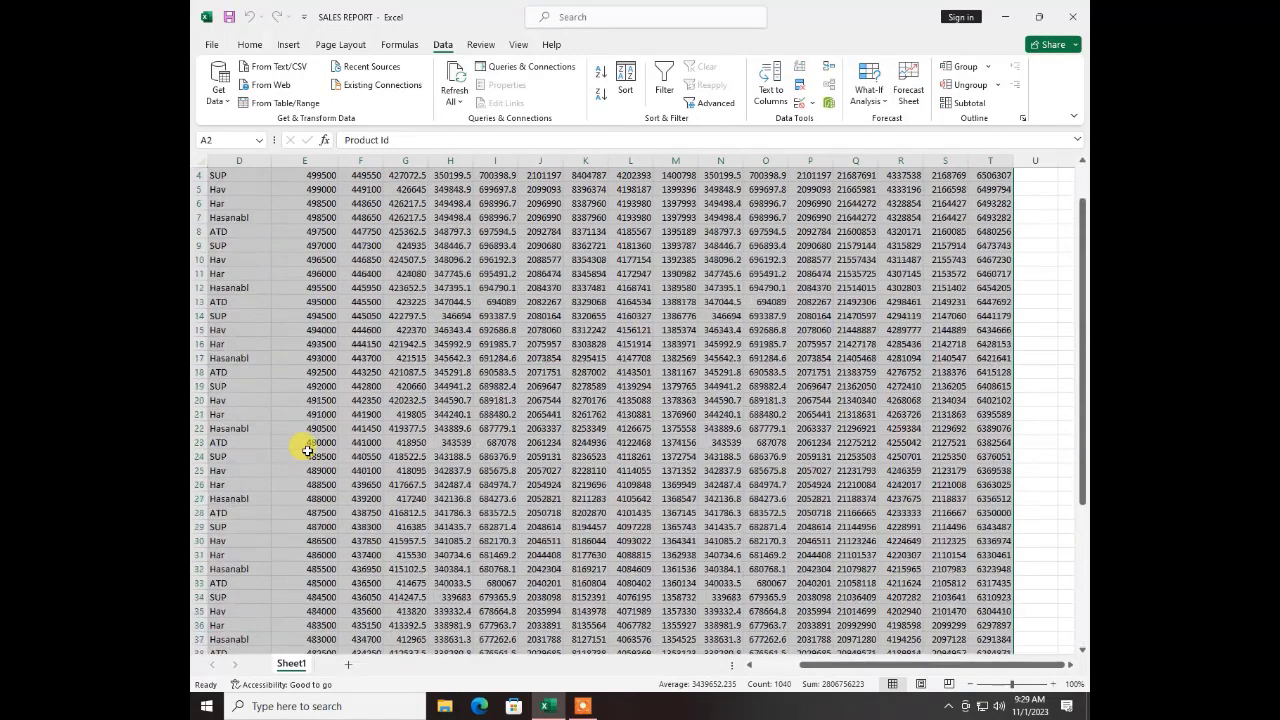
{"action": "scroll", "coordinate": [335, 382], "scroll_direction": "up", "scroll_amount": 1}
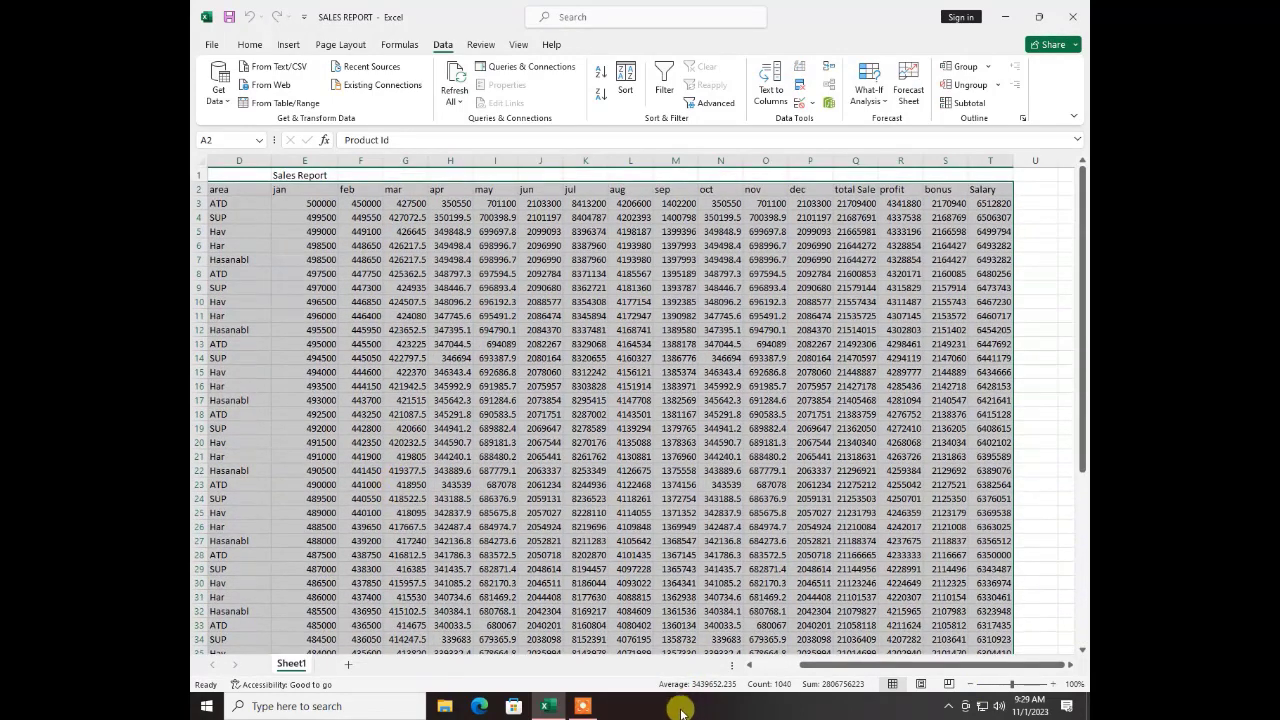
{"action": "left_click_drag", "start_coordinate": [808, 666], "coordinate": [716, 669]}
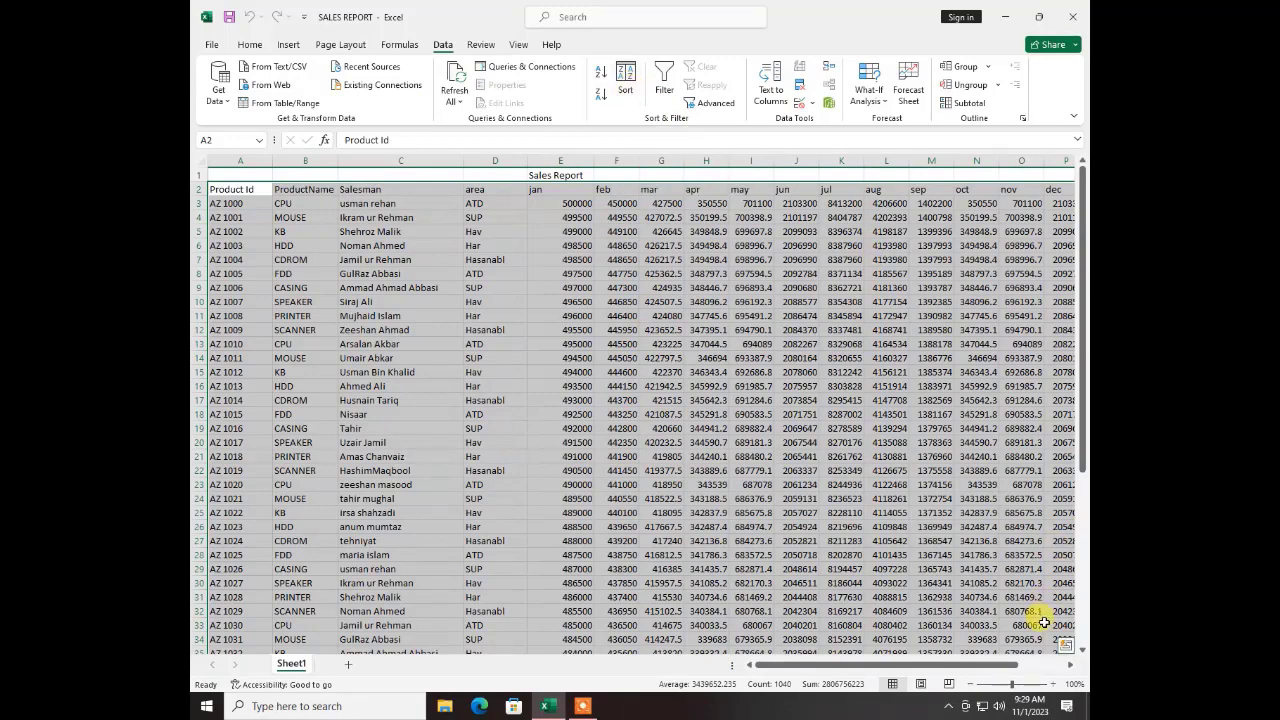
{"action": "left_click", "coordinate": [1025, 684]}
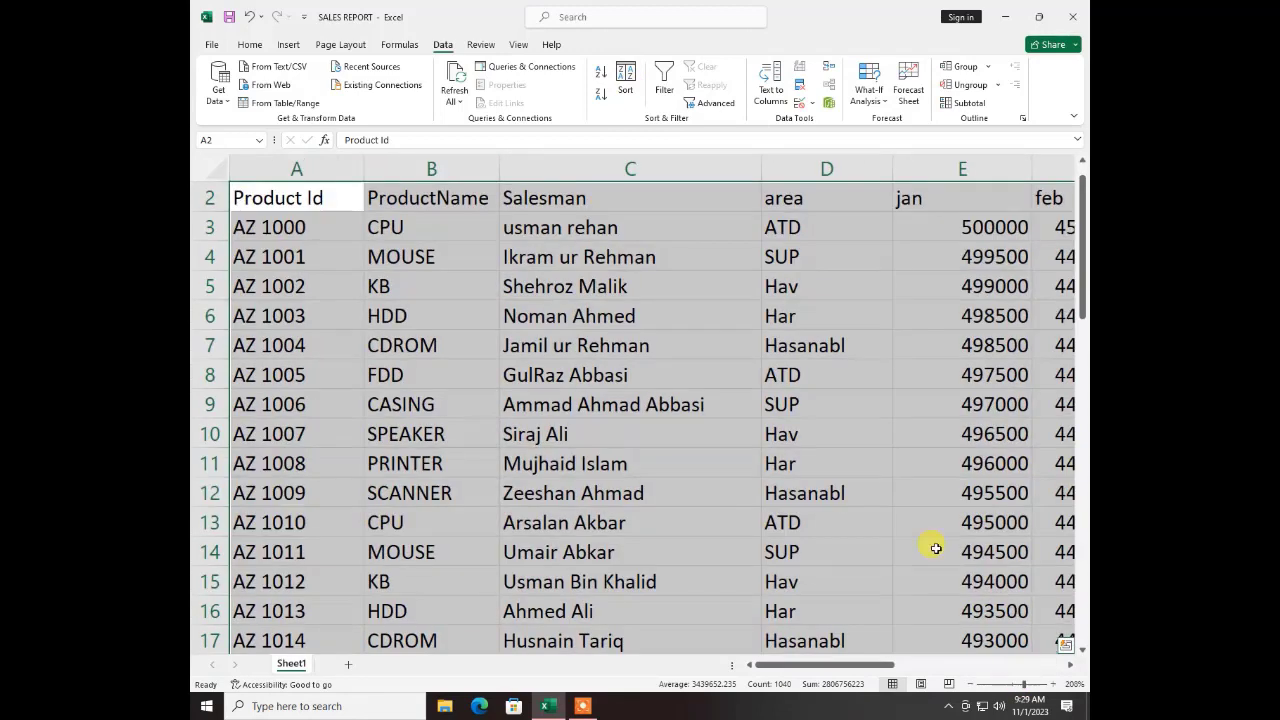
Sort the selected sales table by the Salesman column on cell values in A to Z order
{"action": "left_click", "coordinate": [625, 82]}
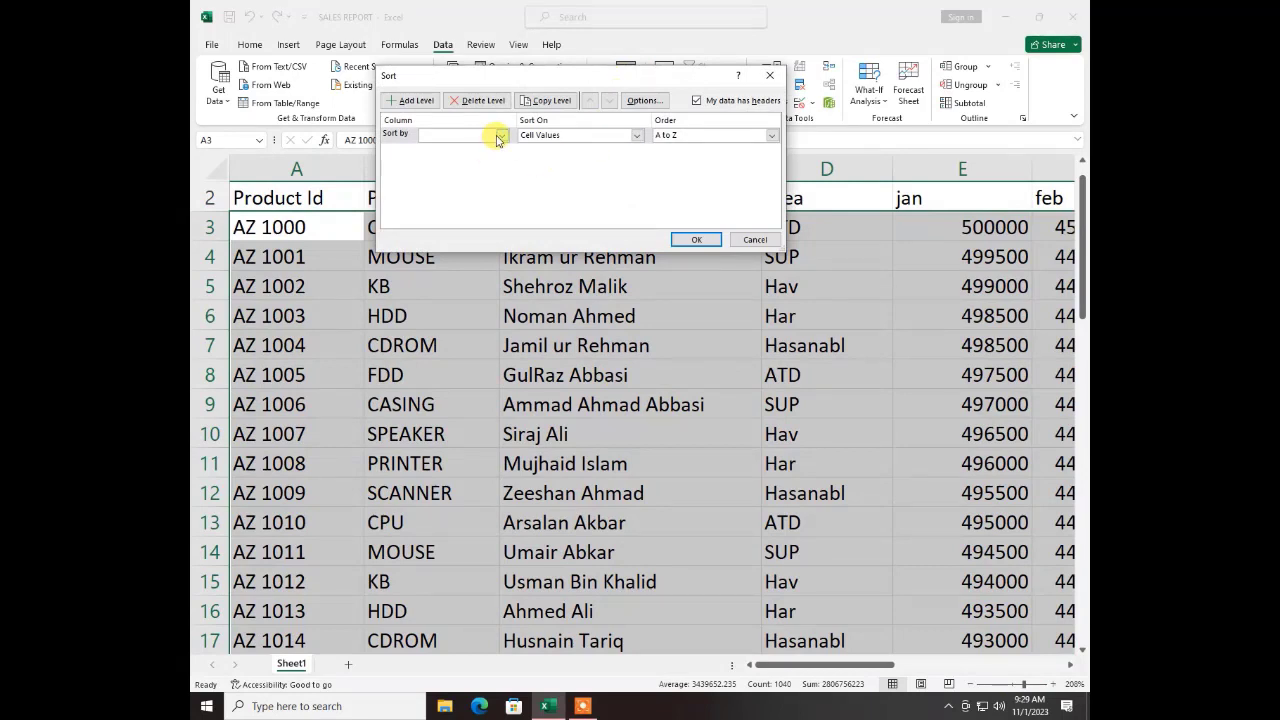
{"action": "left_click_drag", "start_coordinate": [446, 78], "coordinate": [417, 331]}
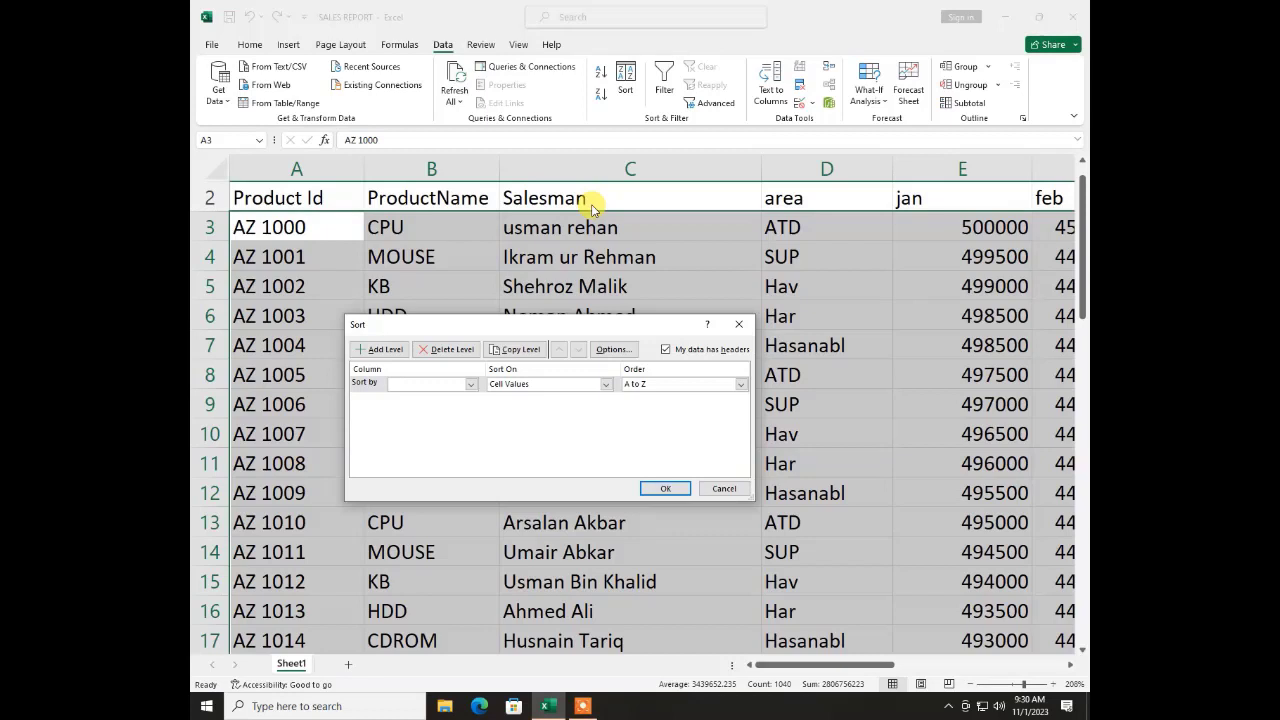
{"action": "left_click", "coordinate": [405, 385]}
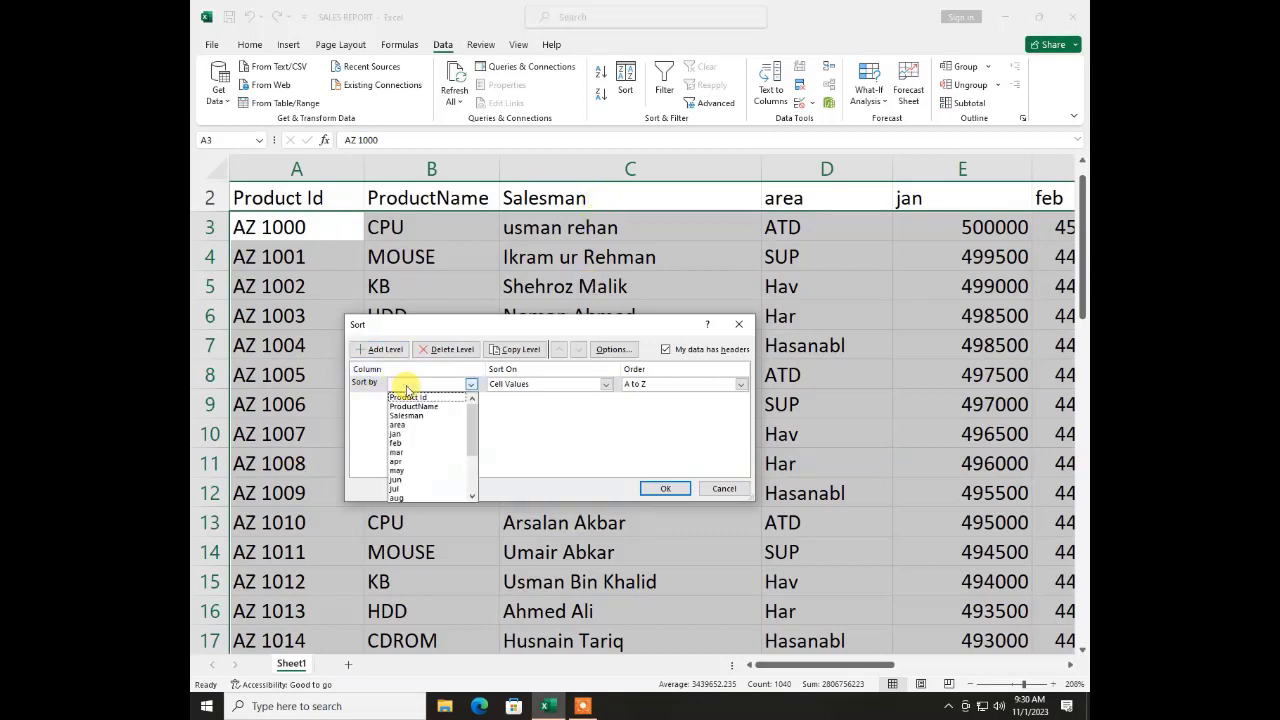
{"action": "left_click", "coordinate": [409, 416]}
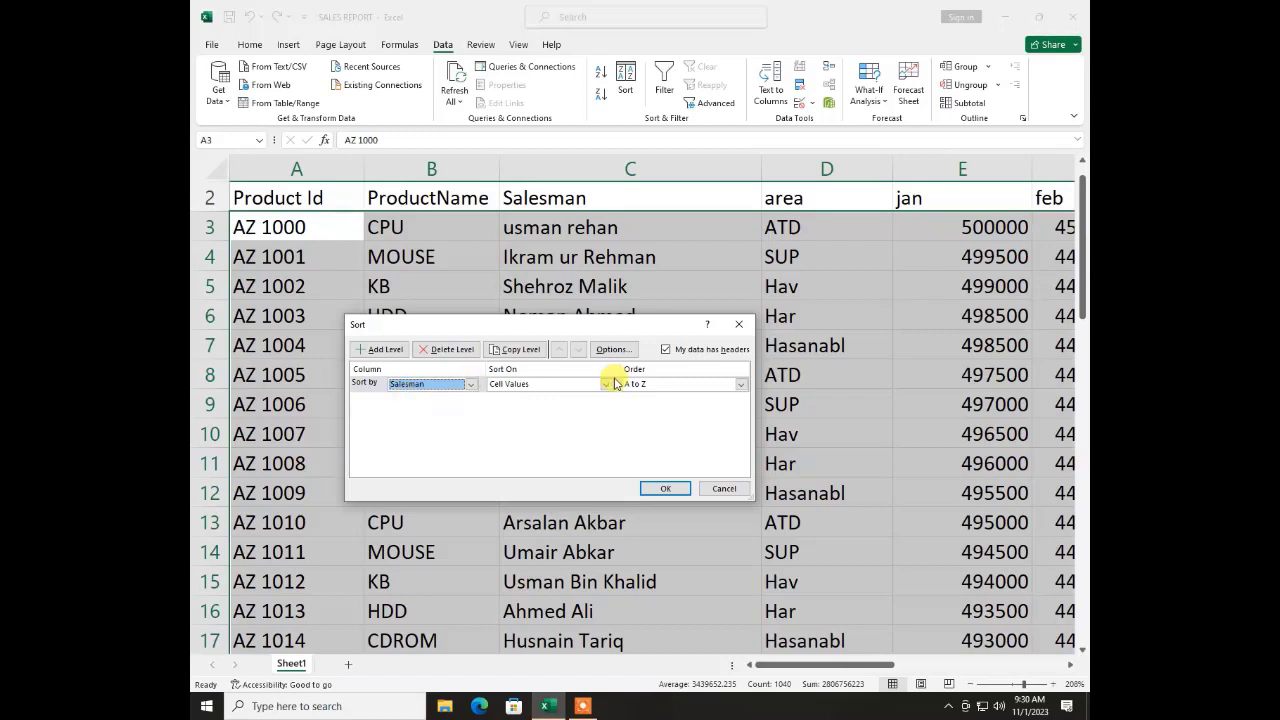
{"action": "left_click", "coordinate": [645, 385]}
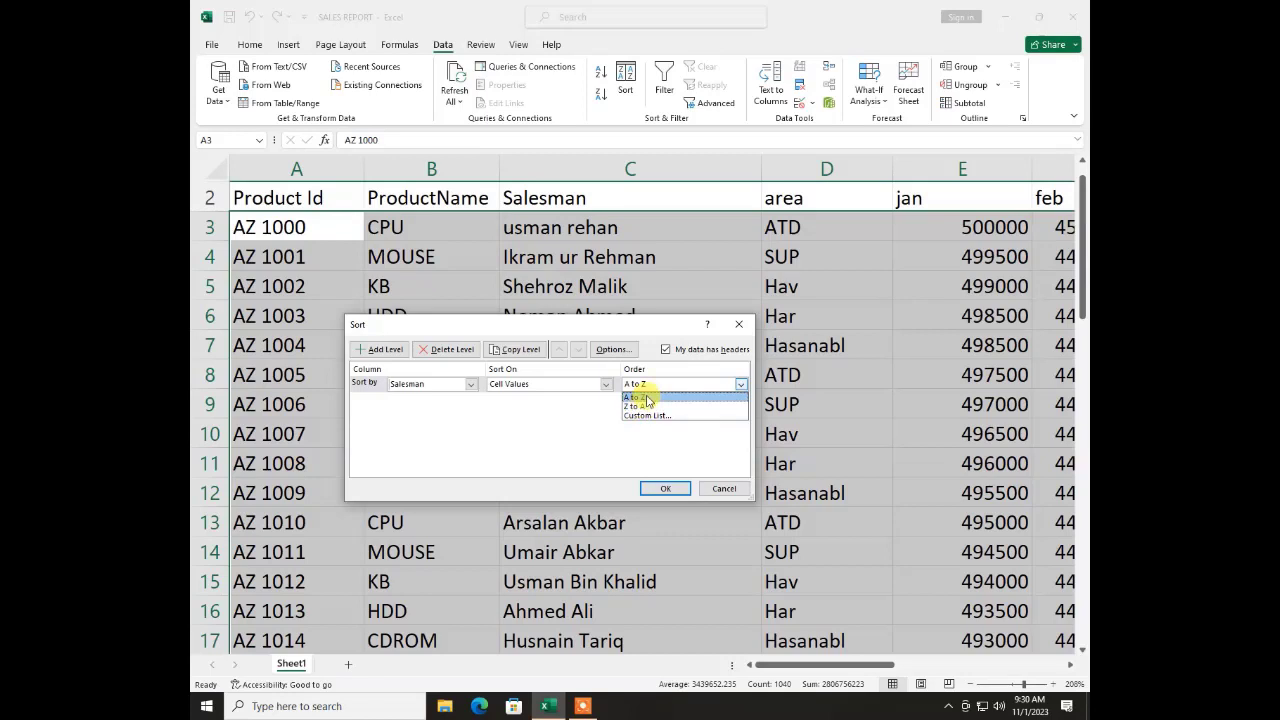
{"action": "left_click", "coordinate": [647, 398]}
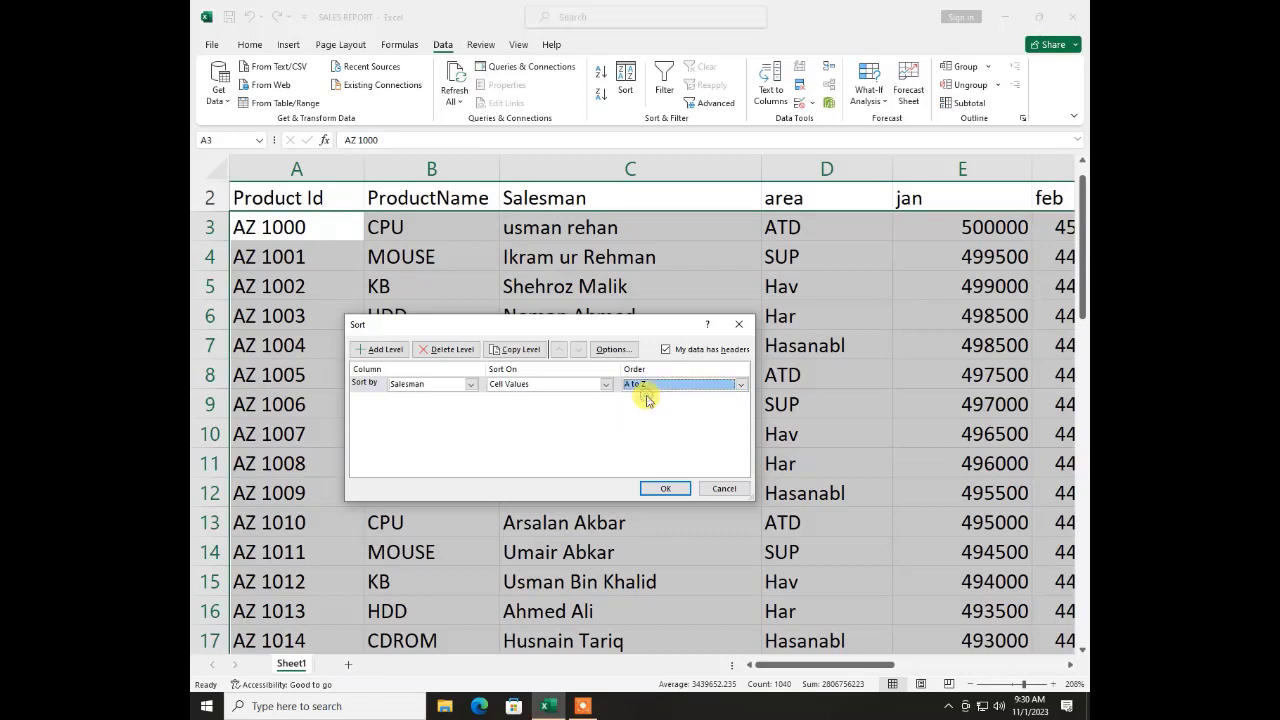
{"action": "left_click", "coordinate": [663, 488]}
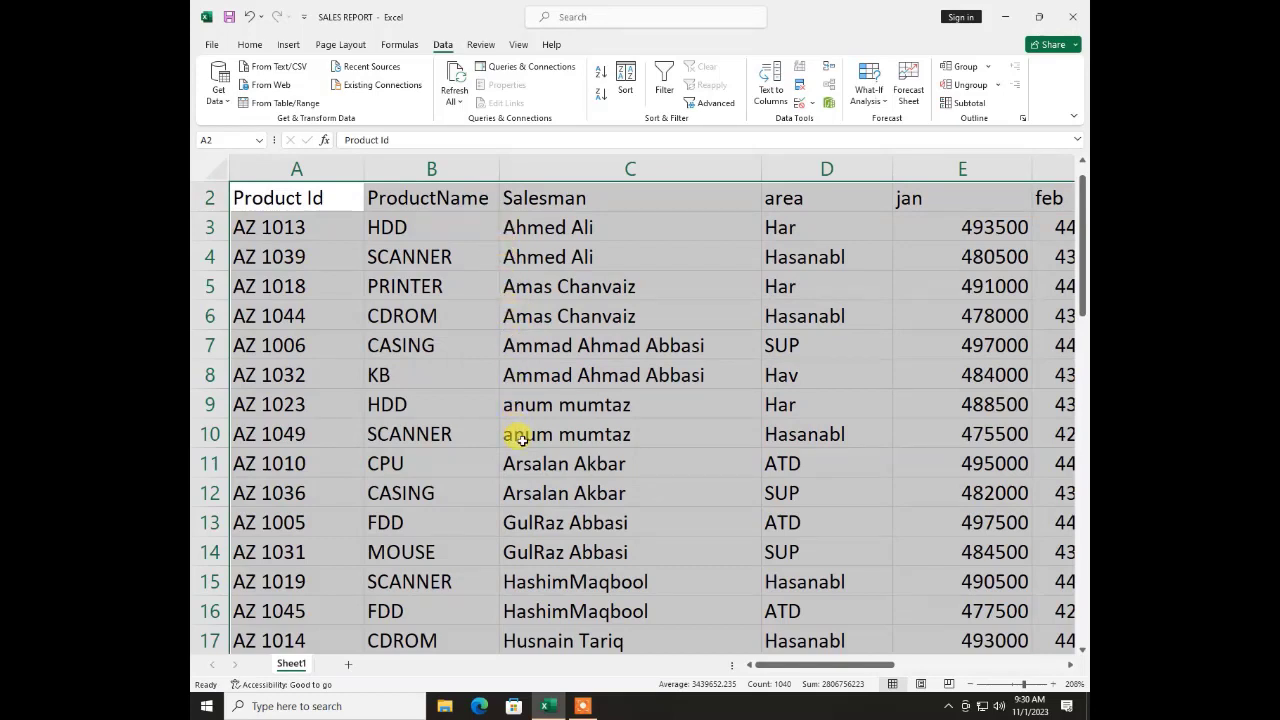
Review the sorted rows and re-sort the sales table by Salesman in Z to A order
{"action": "scroll", "coordinate": [521, 439], "scroll_direction": "down", "scroll_amount": 6}
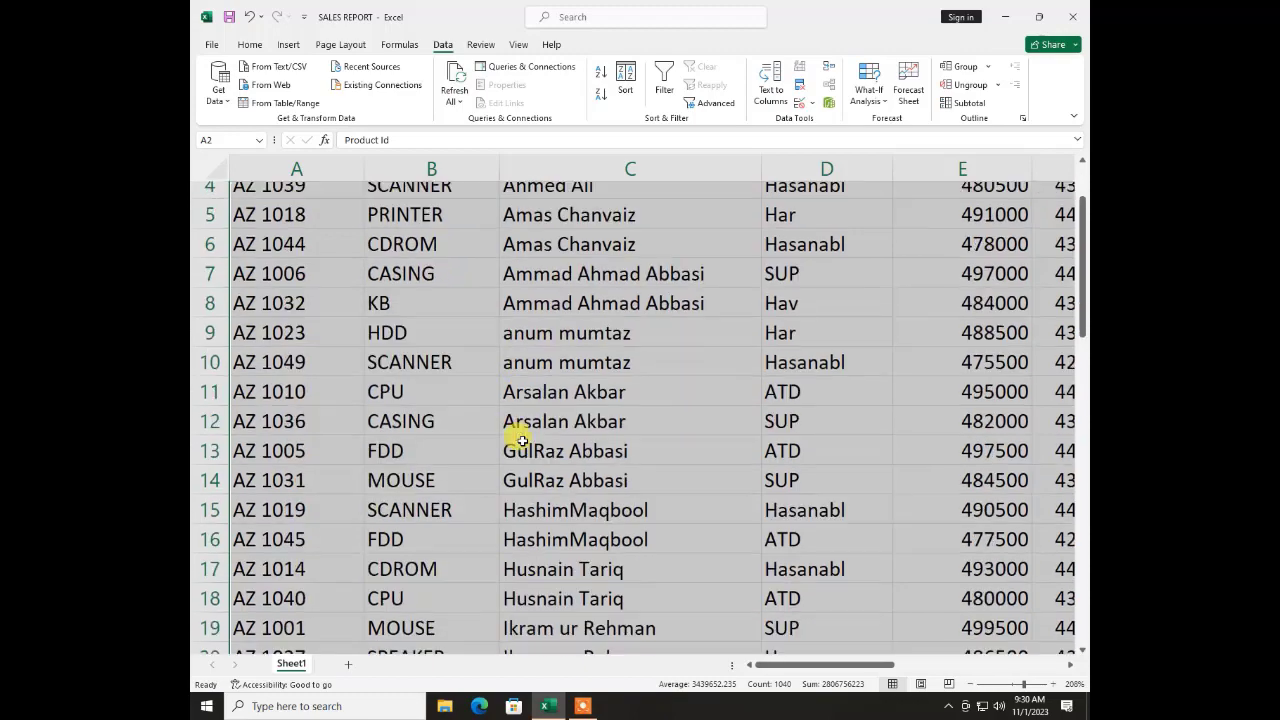
{"action": "scroll", "coordinate": [521, 439], "scroll_direction": "down", "scroll_amount": 11}
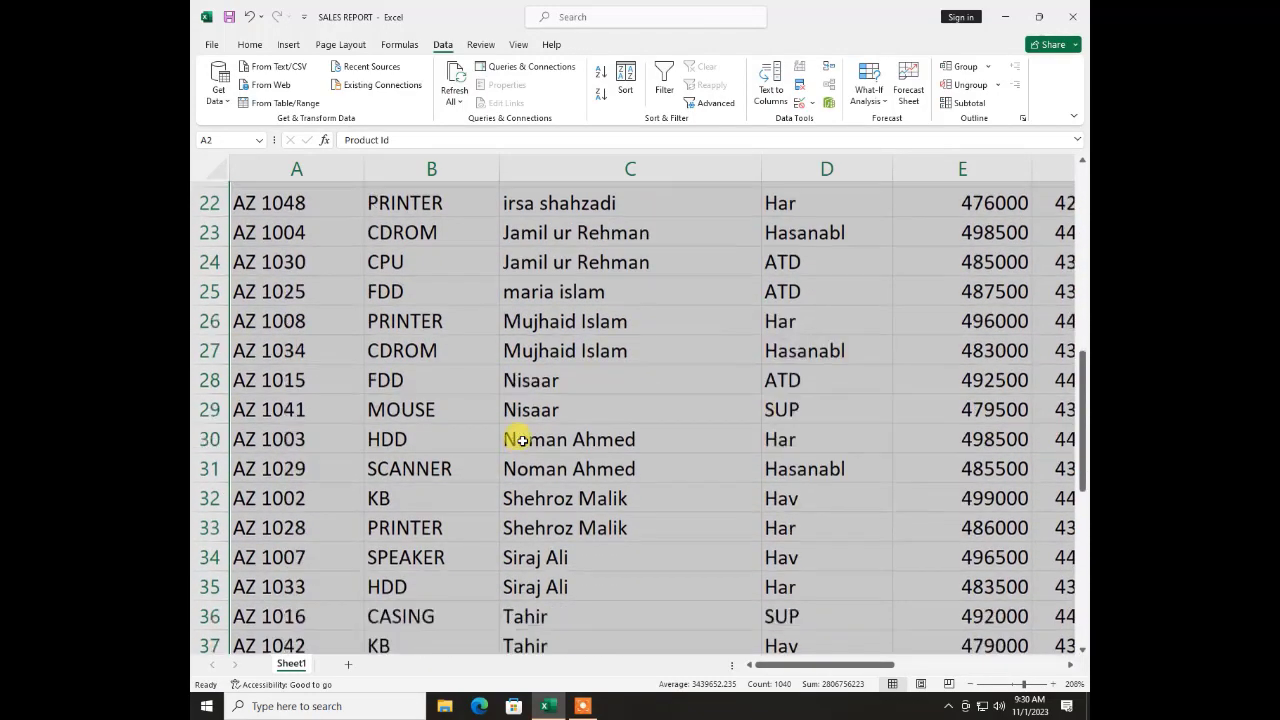
{"action": "scroll", "coordinate": [521, 439], "scroll_direction": "up", "scroll_amount": 3}
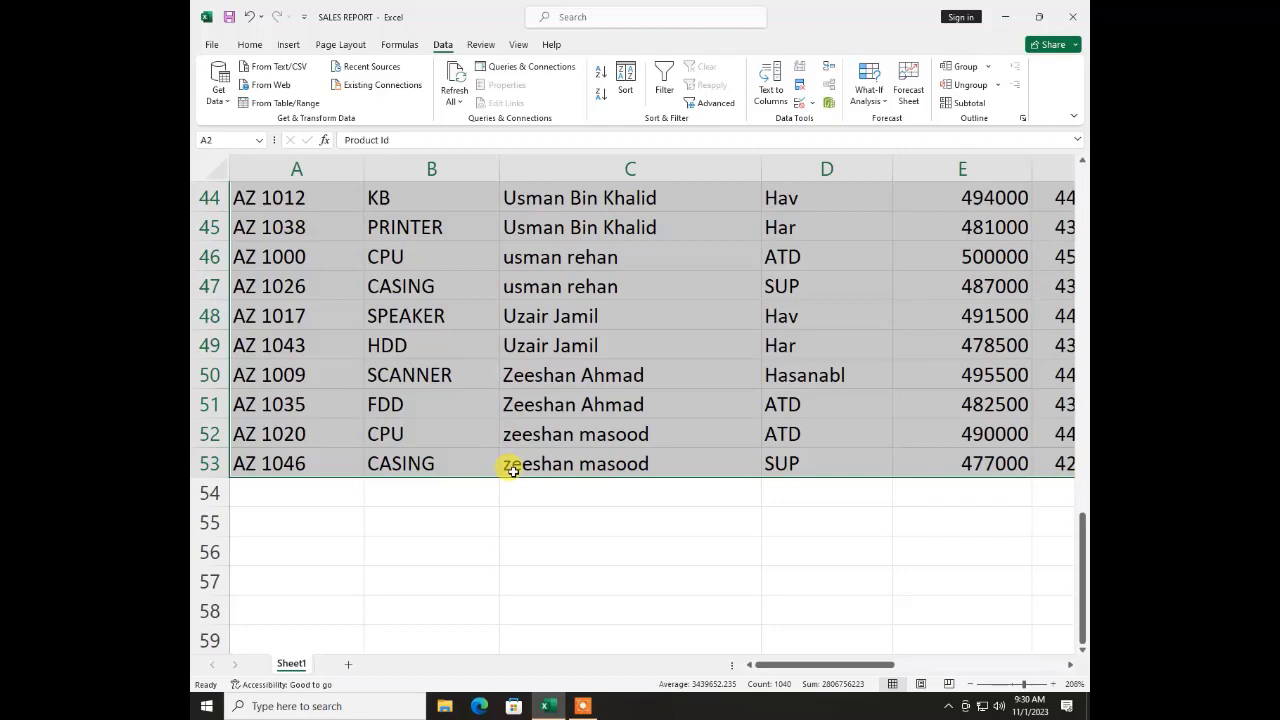
{"action": "scroll", "coordinate": [511, 470], "scroll_direction": "up", "scroll_amount": 7}
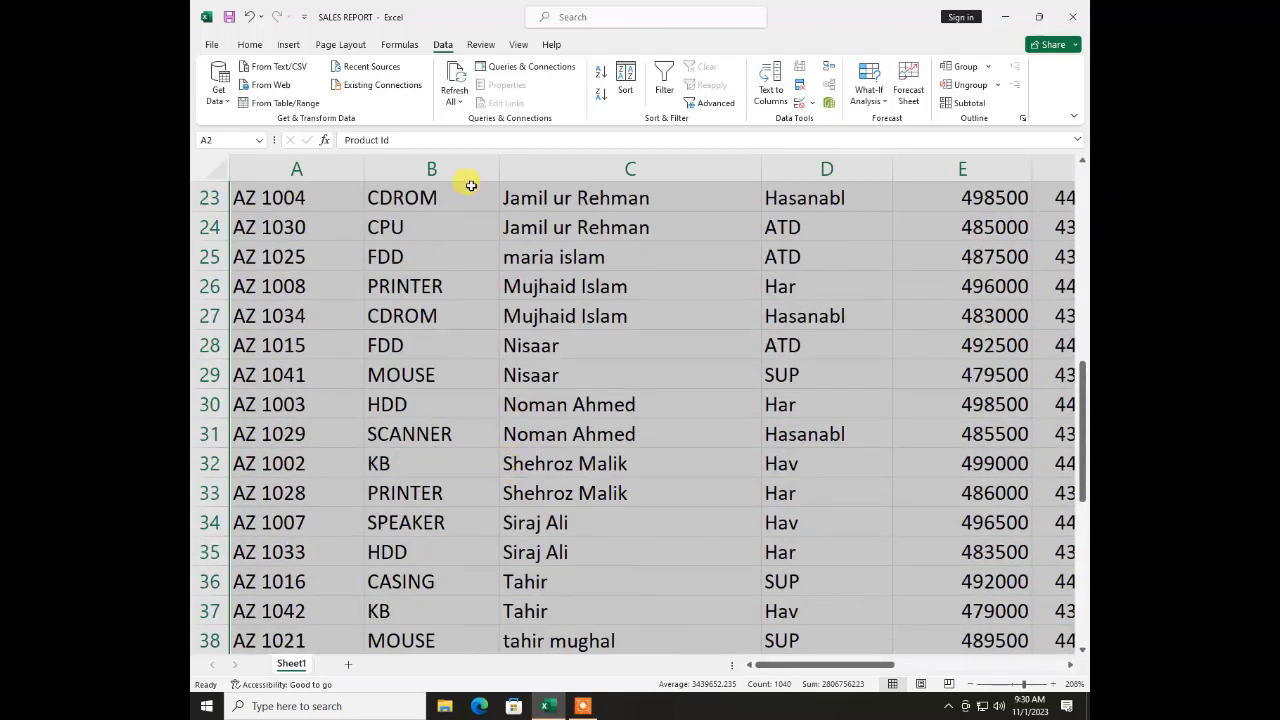
{"action": "left_click", "coordinate": [626, 88]}
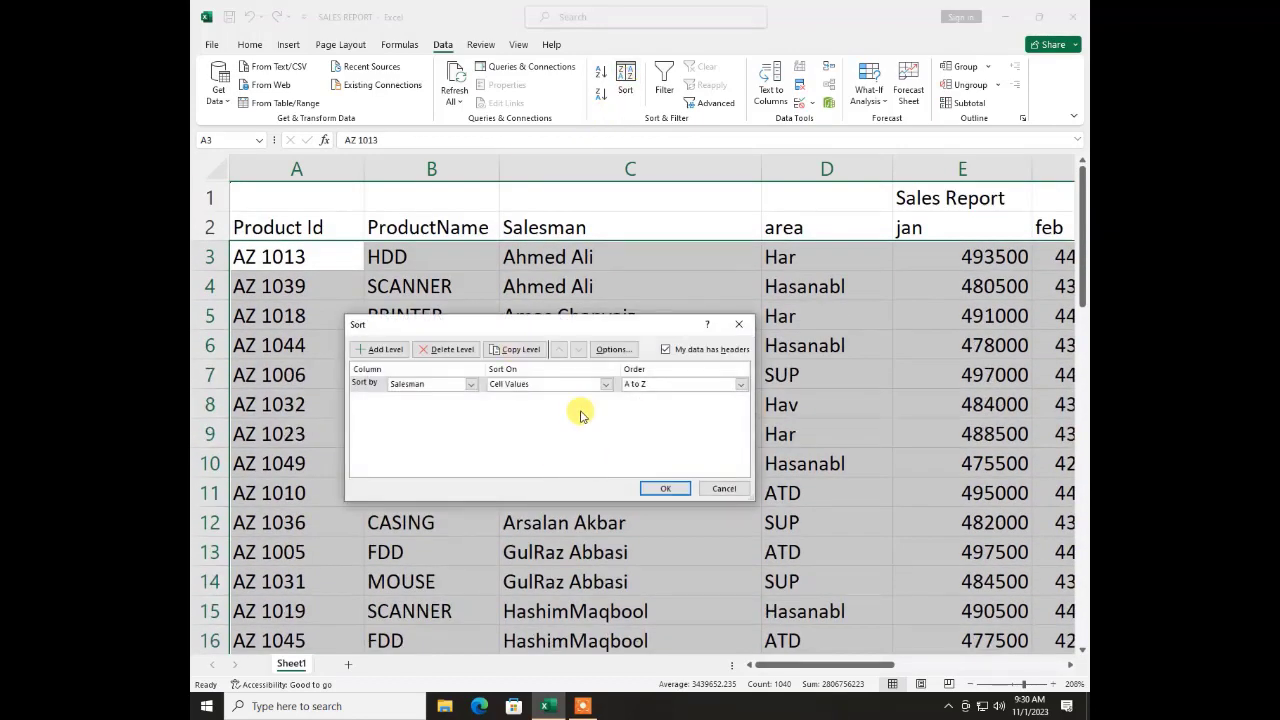
{"action": "left_click", "coordinate": [645, 384]}
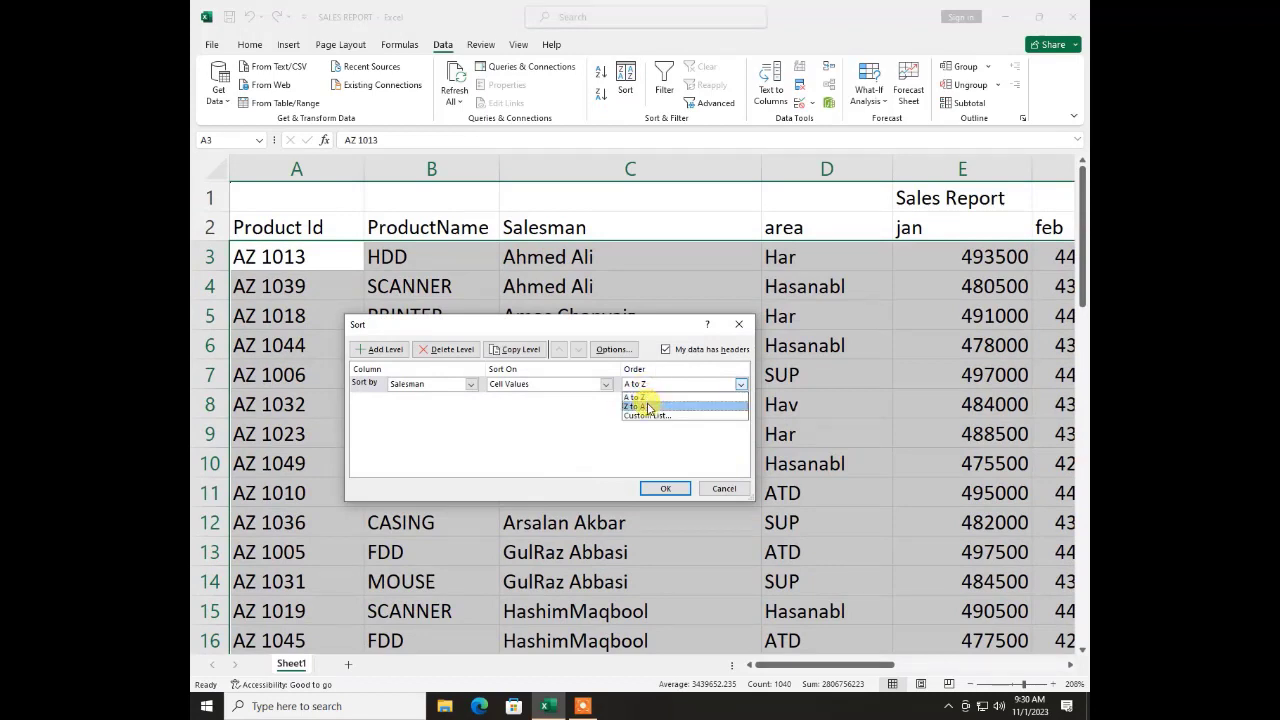
{"action": "left_click", "coordinate": [640, 406]}
{"action": "left_click", "coordinate": [662, 489]}
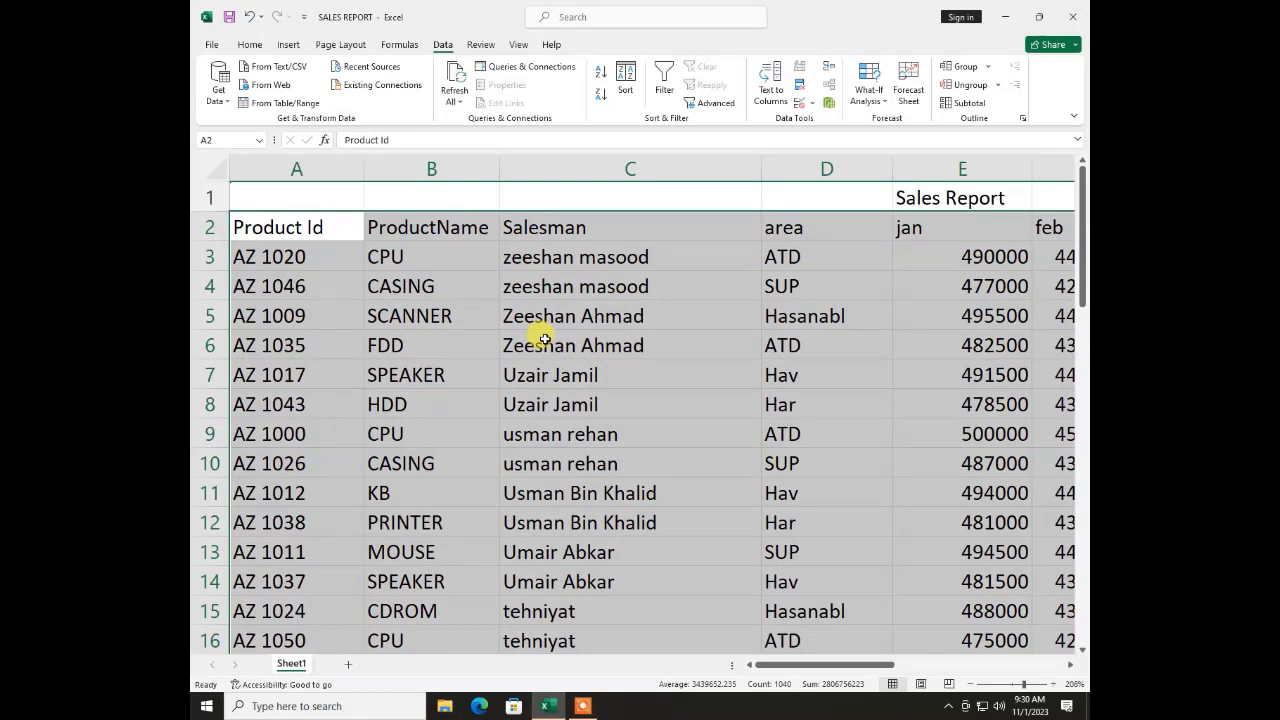
Change the Salesman sort order back to A to Z and apply it to the sales table
{"action": "left_click", "coordinate": [624, 80]}
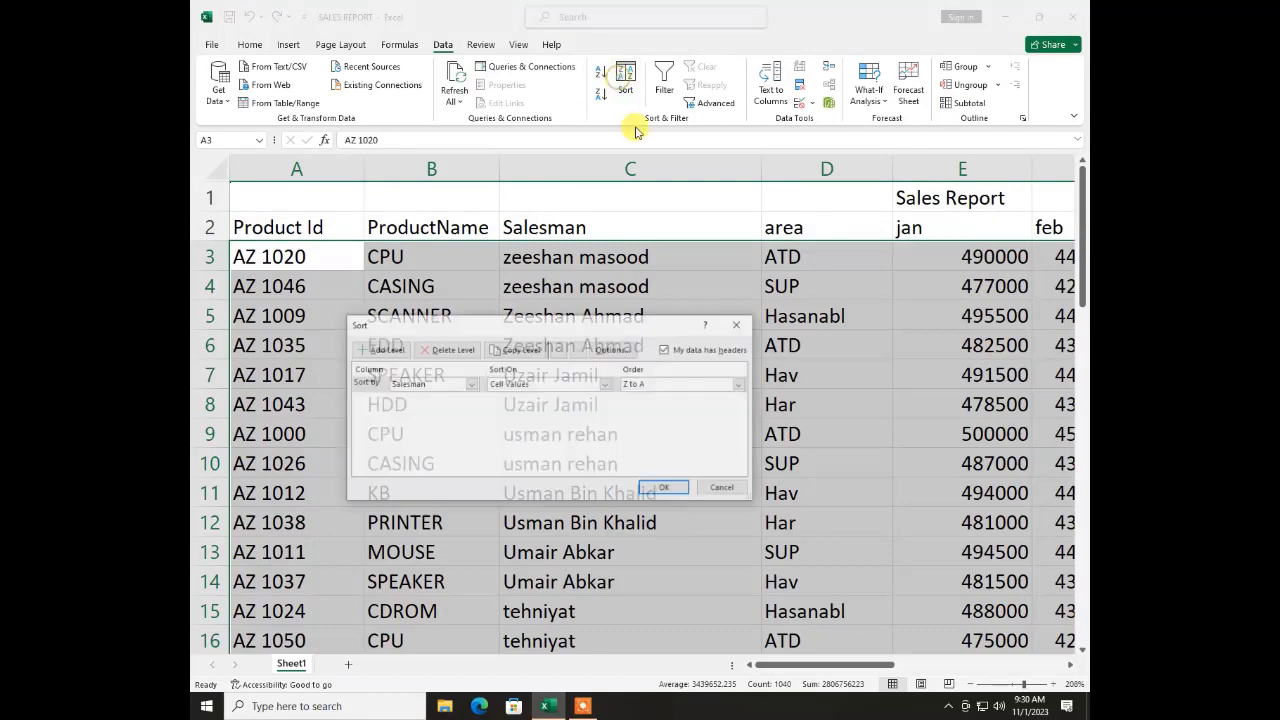
{"action": "left_click", "coordinate": [636, 385]}
{"action": "left_click", "coordinate": [633, 400]}
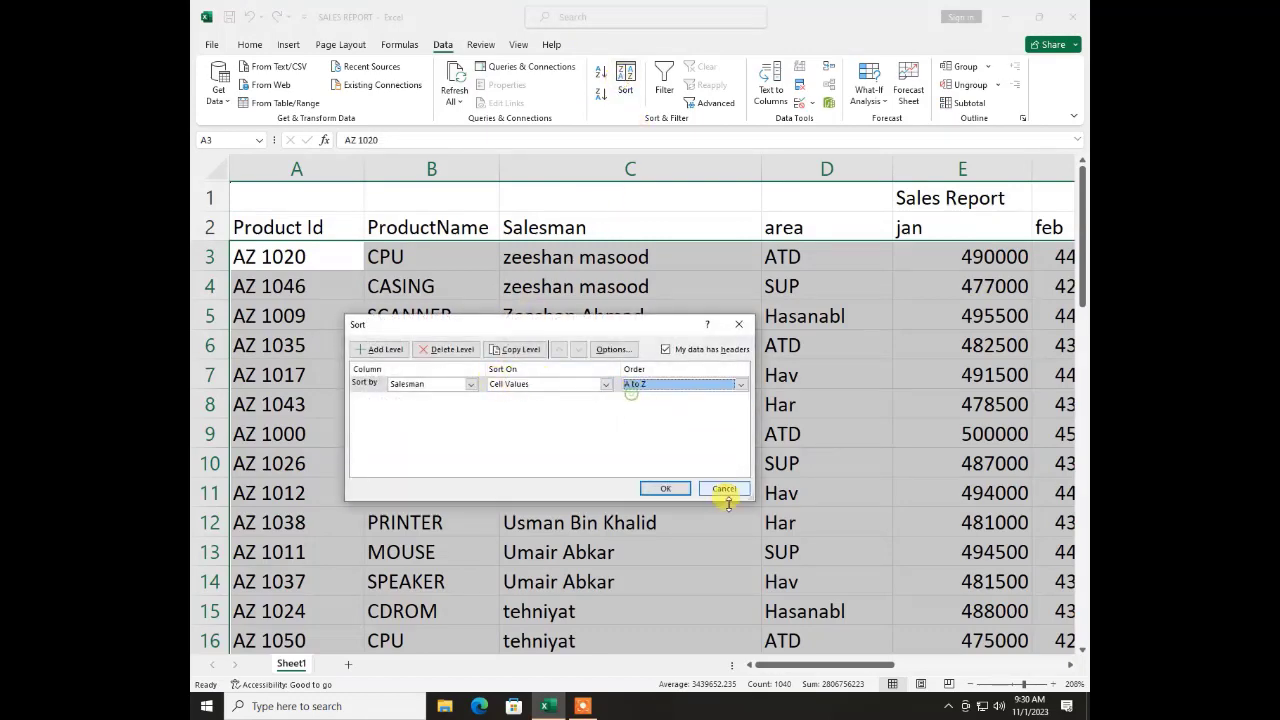
{"action": "left_click", "coordinate": [662, 489]}
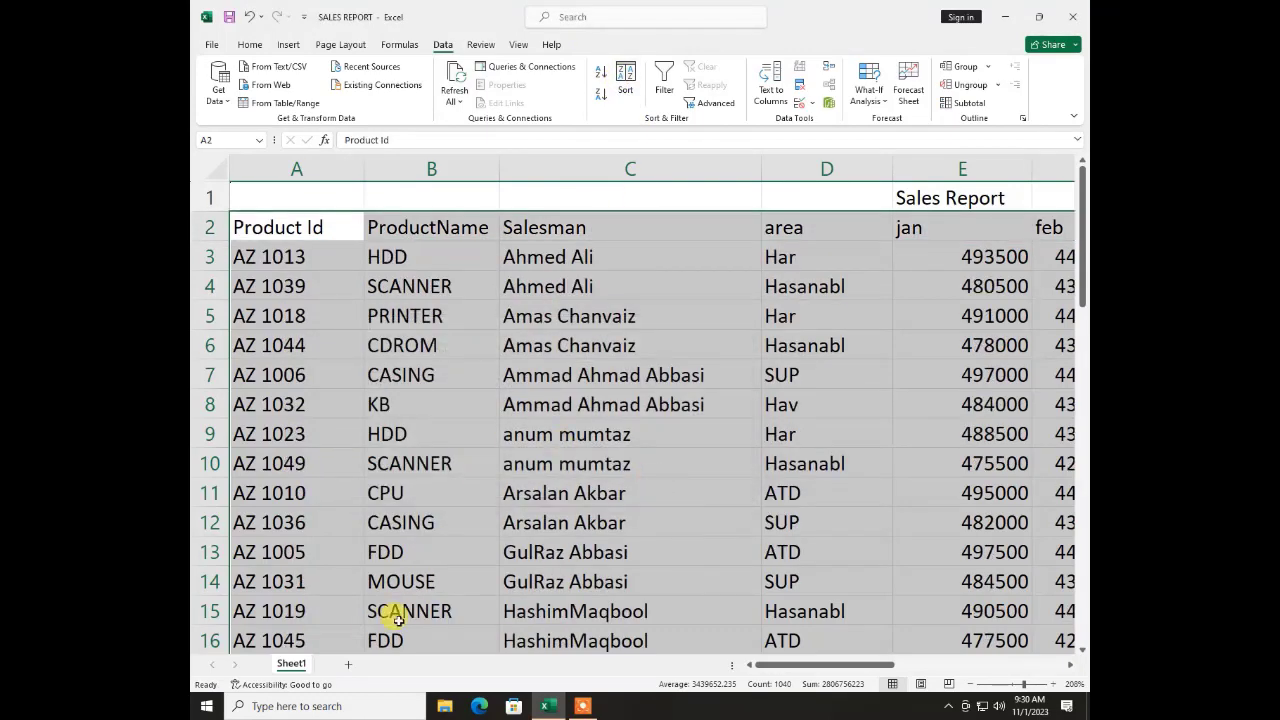
Add a new worksheet, enter 12345 in cell C2 and fill an incrementing number series down to C17
{"action": "left_click", "coordinate": [348, 664]}
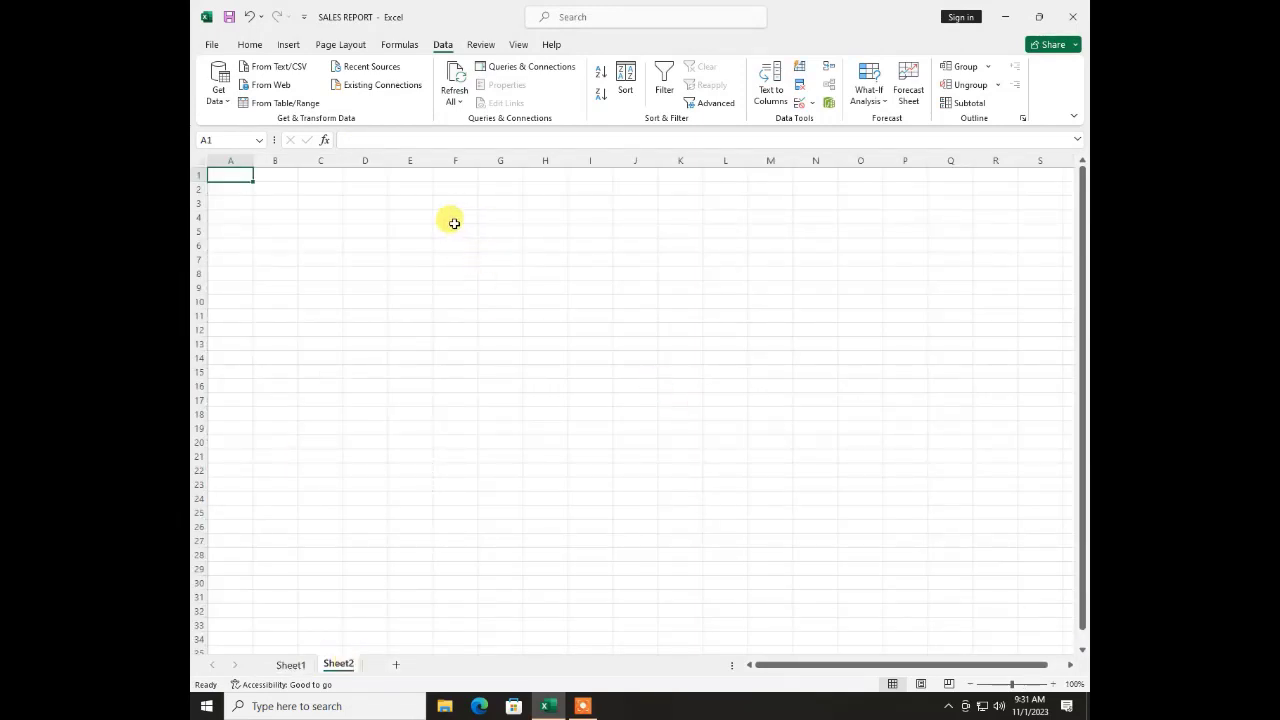
{"action": "left_click", "coordinate": [1017, 683]}
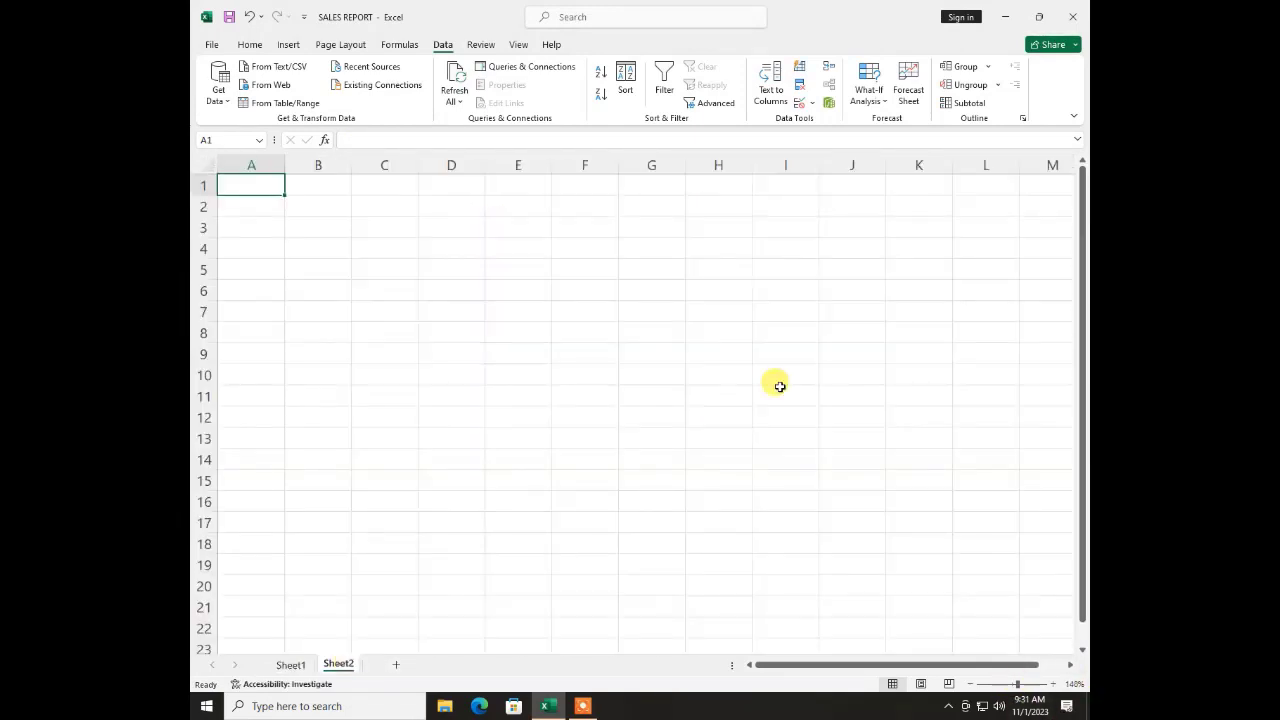
{"action": "left_click", "coordinate": [392, 197]}
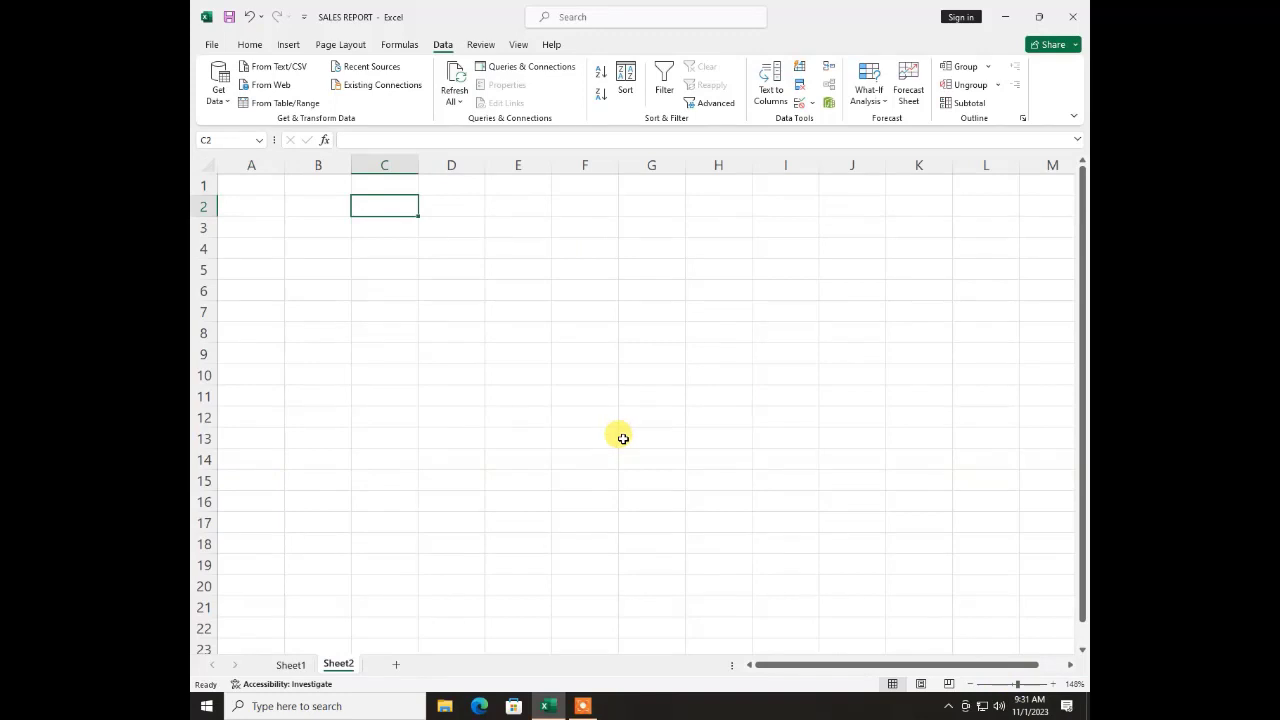
{"action": "type", "text": "12345"}
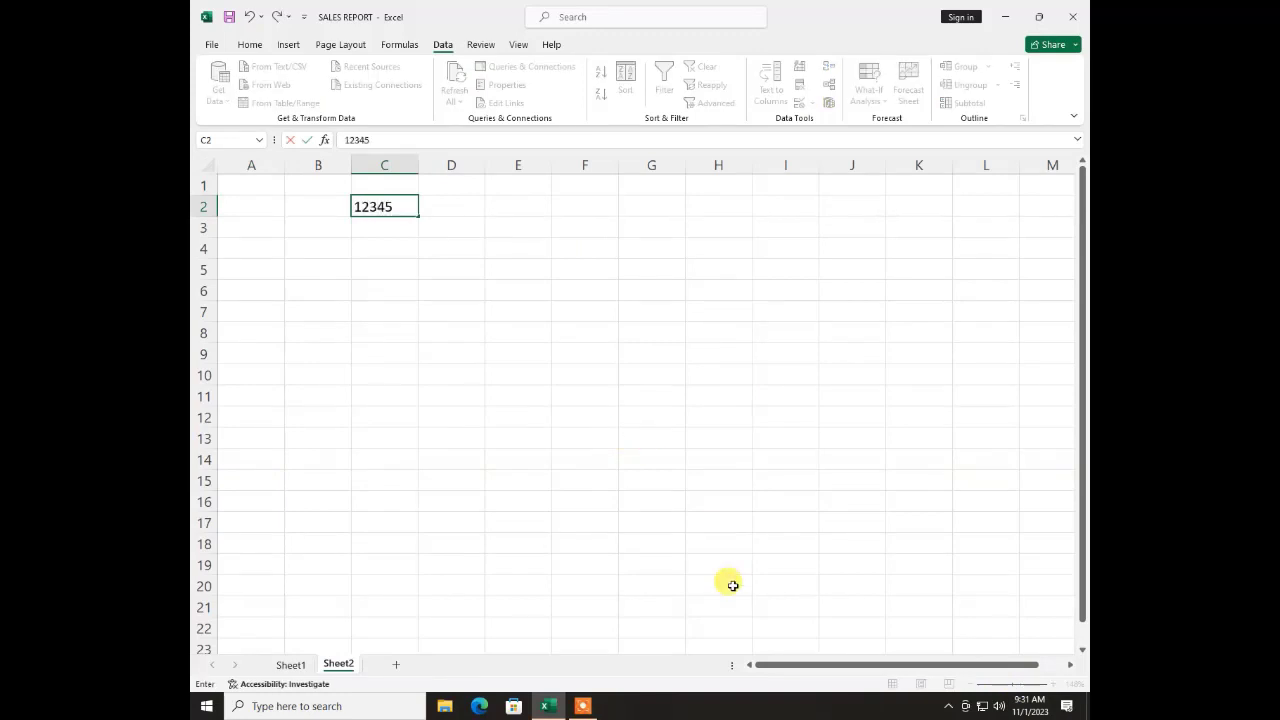
{"action": "left_click", "coordinate": [367, 335]}
{"action": "left_click", "coordinate": [370, 211]}
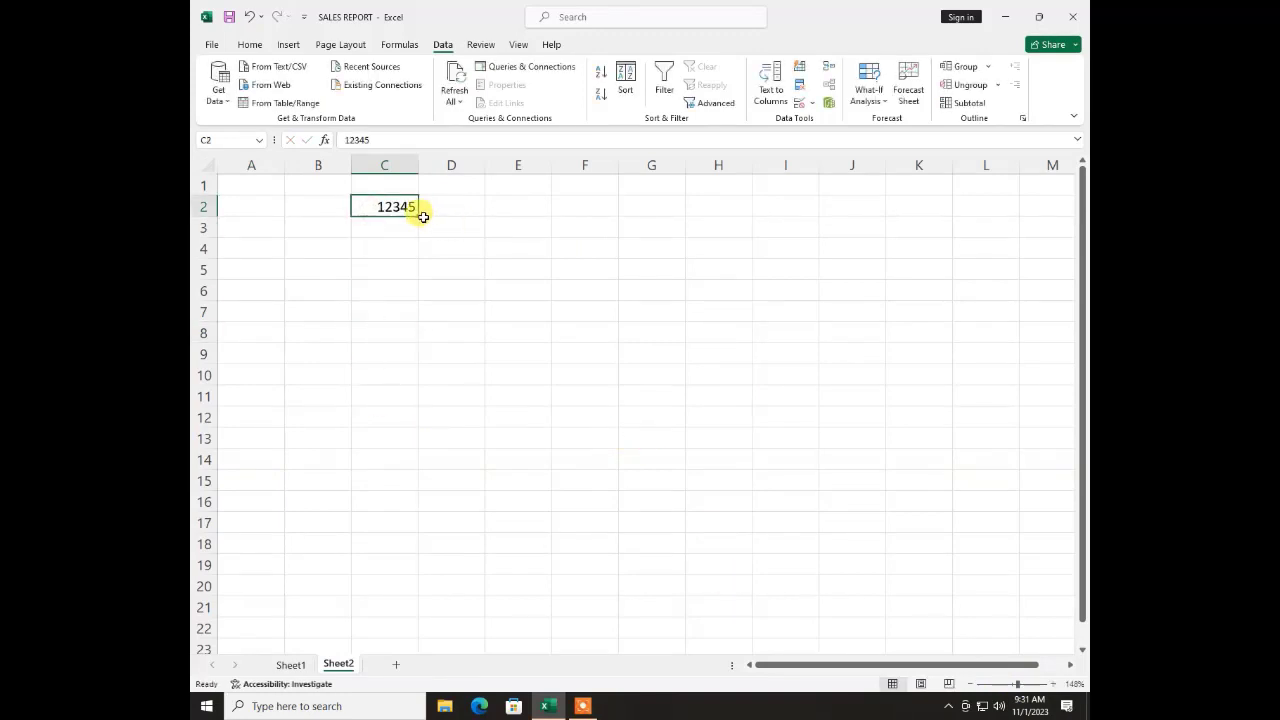
{"action": "left_click_drag", "start_coordinate": [419, 216], "coordinate": [498, 509]}
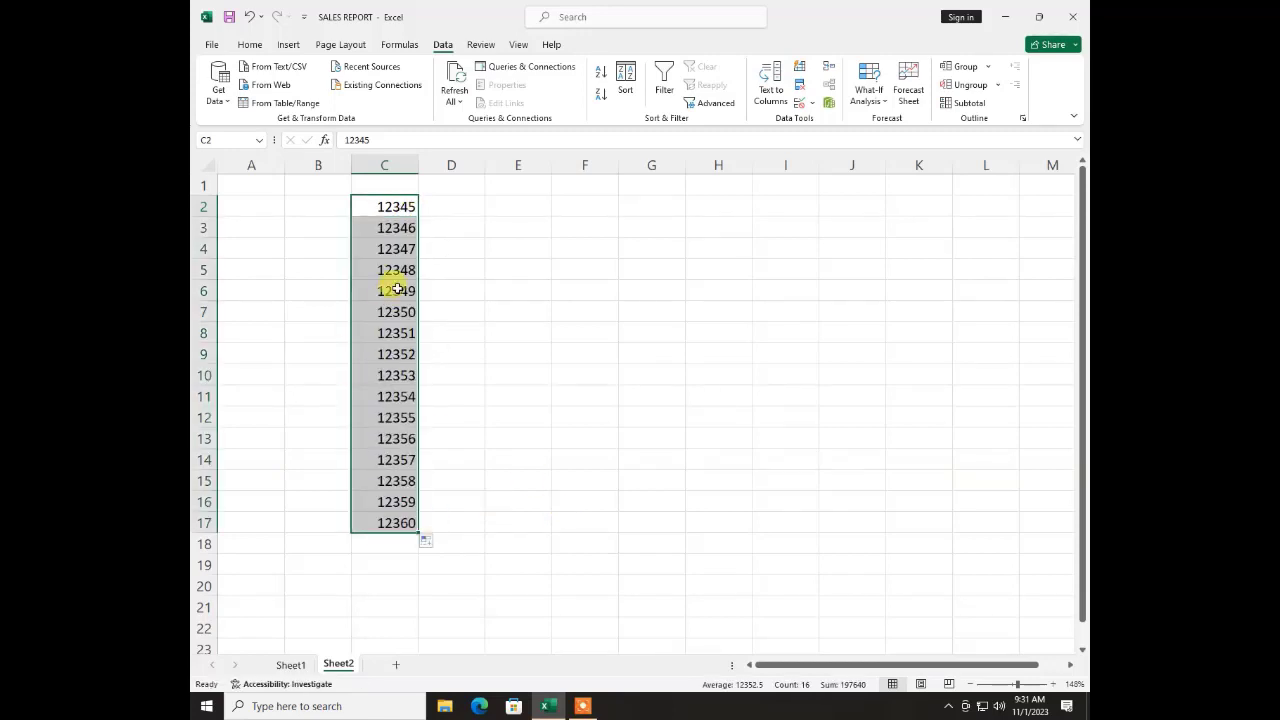
Sort the numbers in C2:C17 from largest to smallest and back to smallest to largest
{"action": "left_click", "coordinate": [599, 98]}
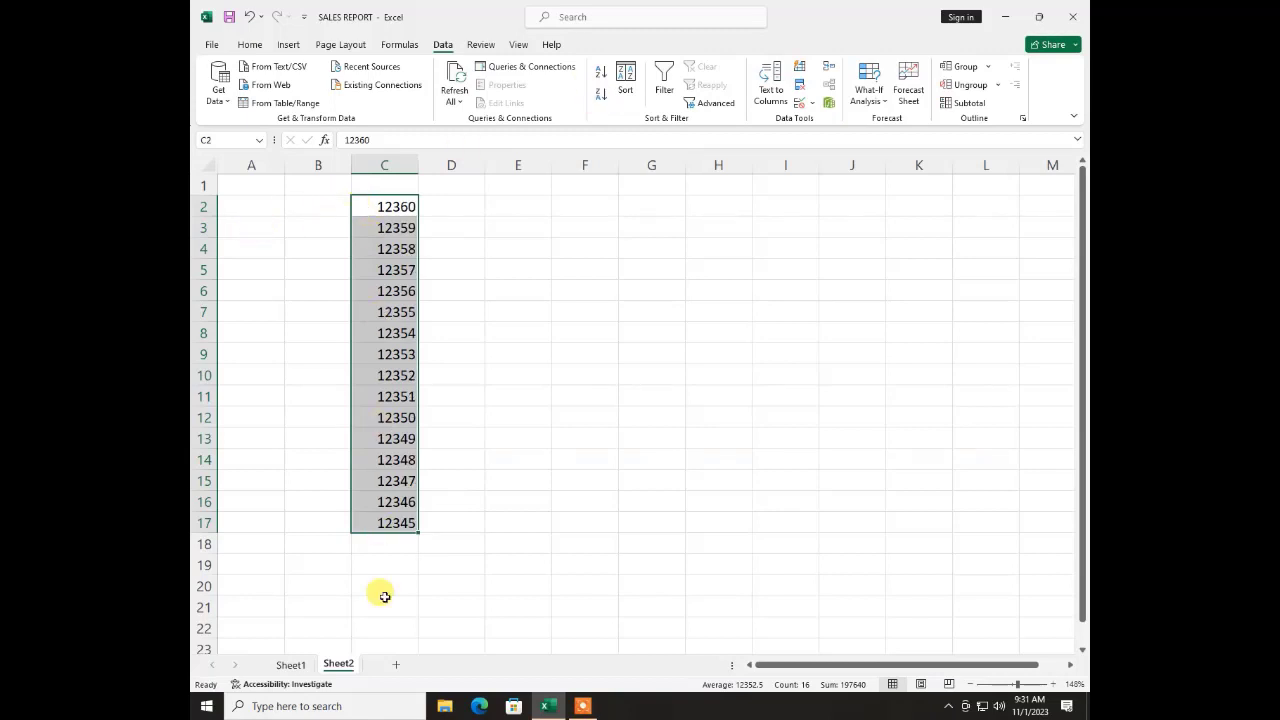
{"action": "left_click", "coordinate": [600, 74]}
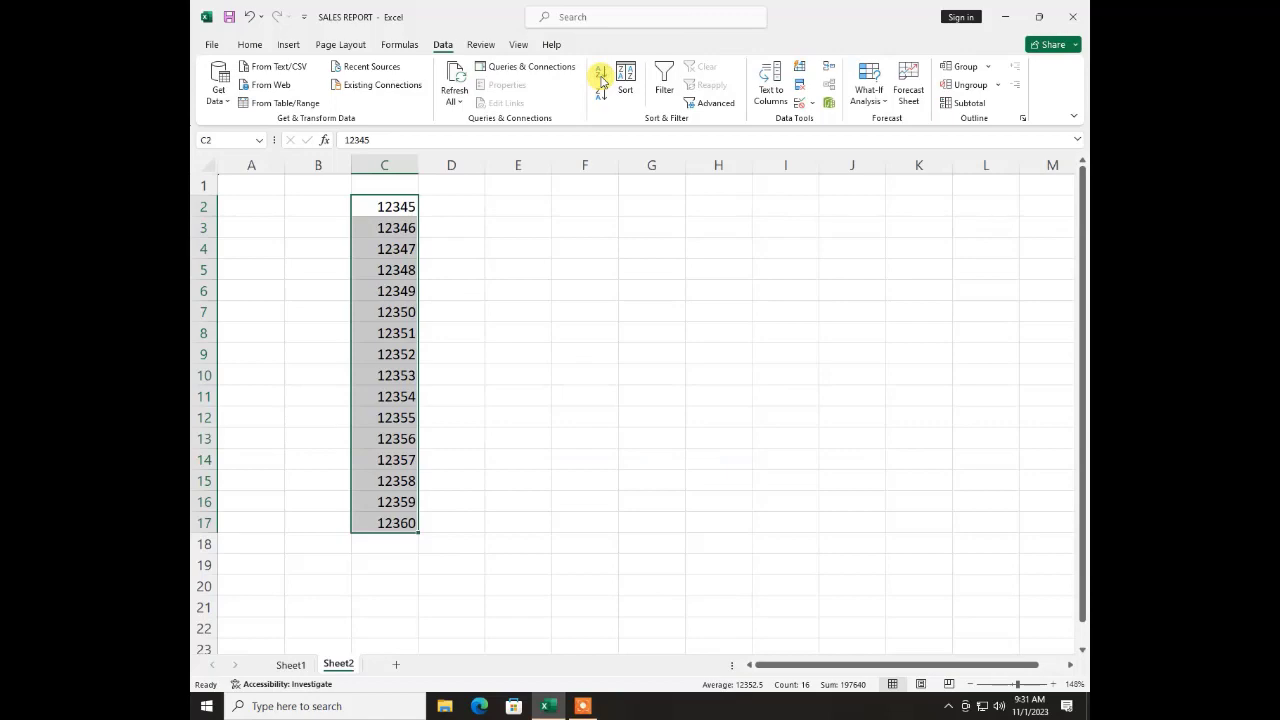
Turn on filtering for the sales table on Sheet1, limit ProductName to CASING, HDD and KB, and review the filtered rows
{"action": "left_click", "coordinate": [290, 664]}
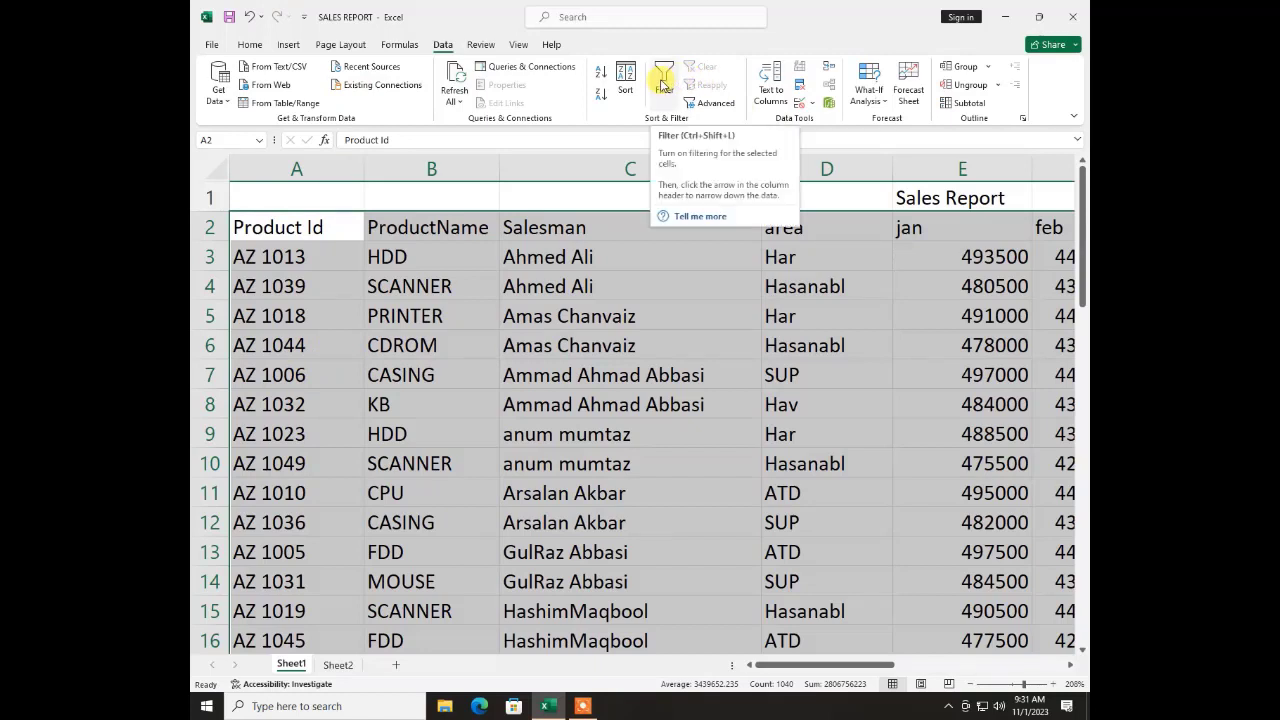
{"action": "left_click", "coordinate": [662, 86]}
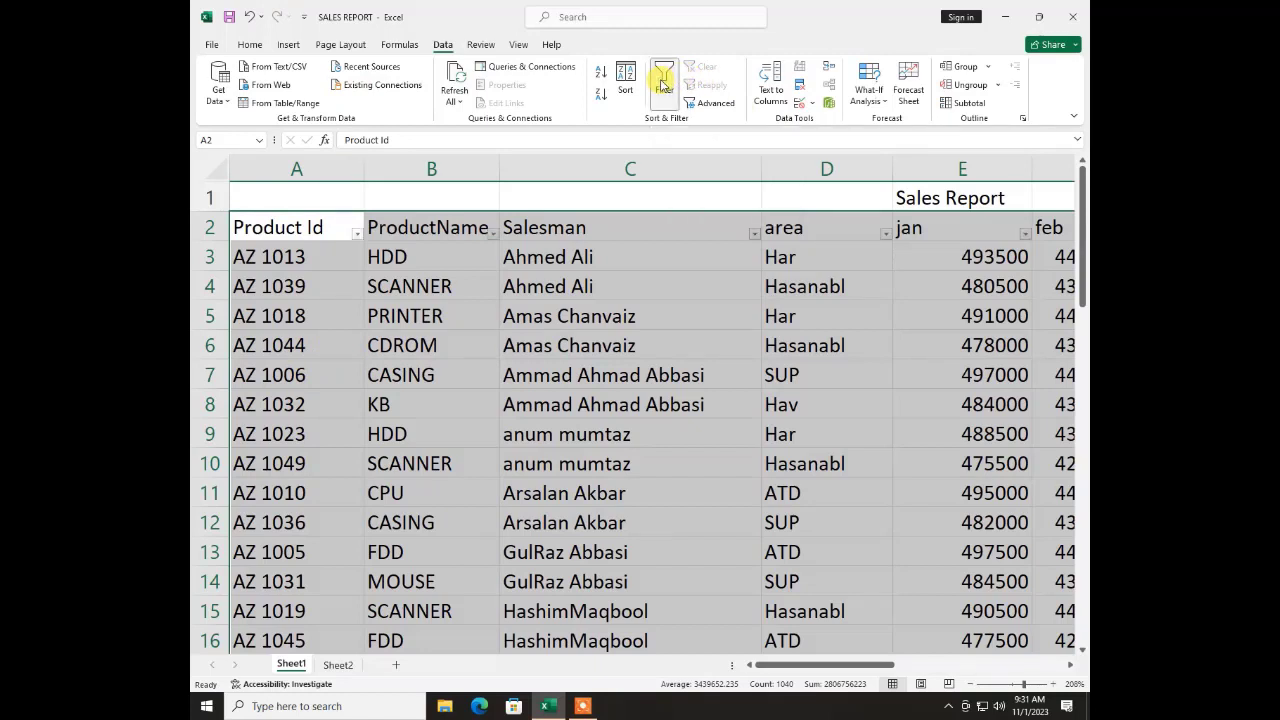
{"action": "left_click", "coordinate": [490, 232]}
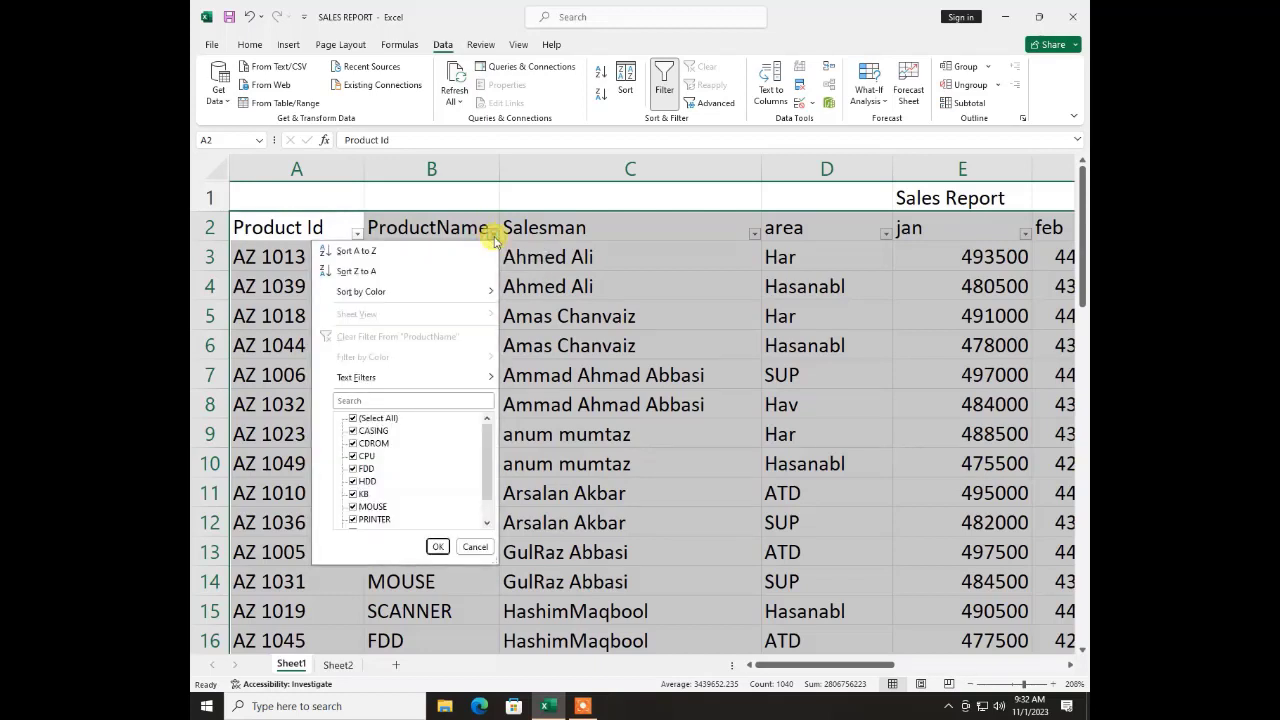
{"action": "left_click", "coordinate": [354, 421]}
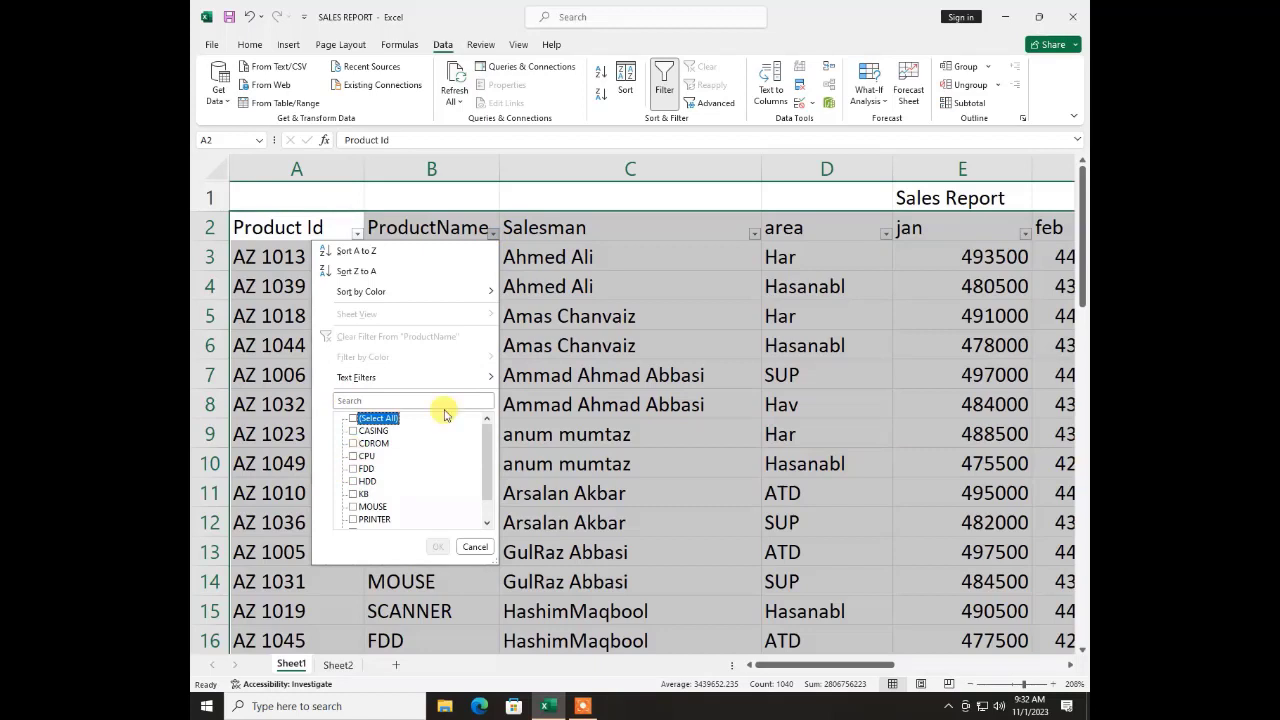
{"action": "left_click", "coordinate": [353, 431]}
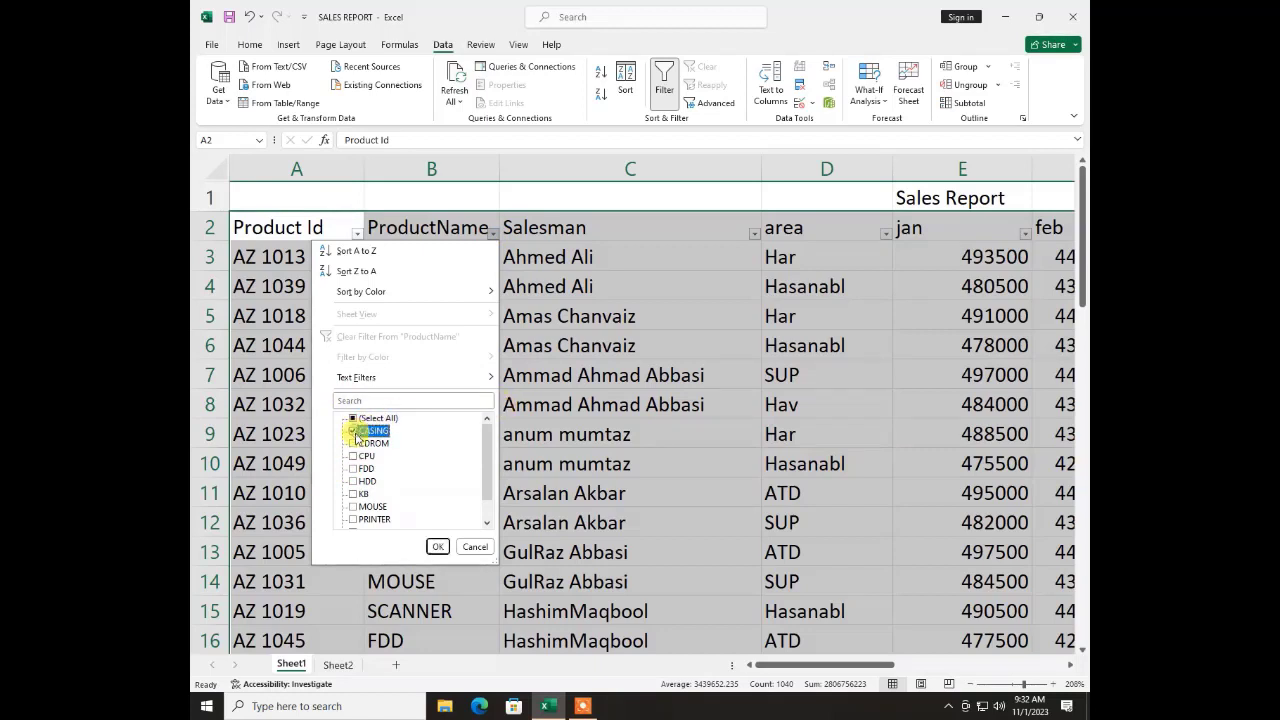
{"action": "left_click", "coordinate": [353, 481]}
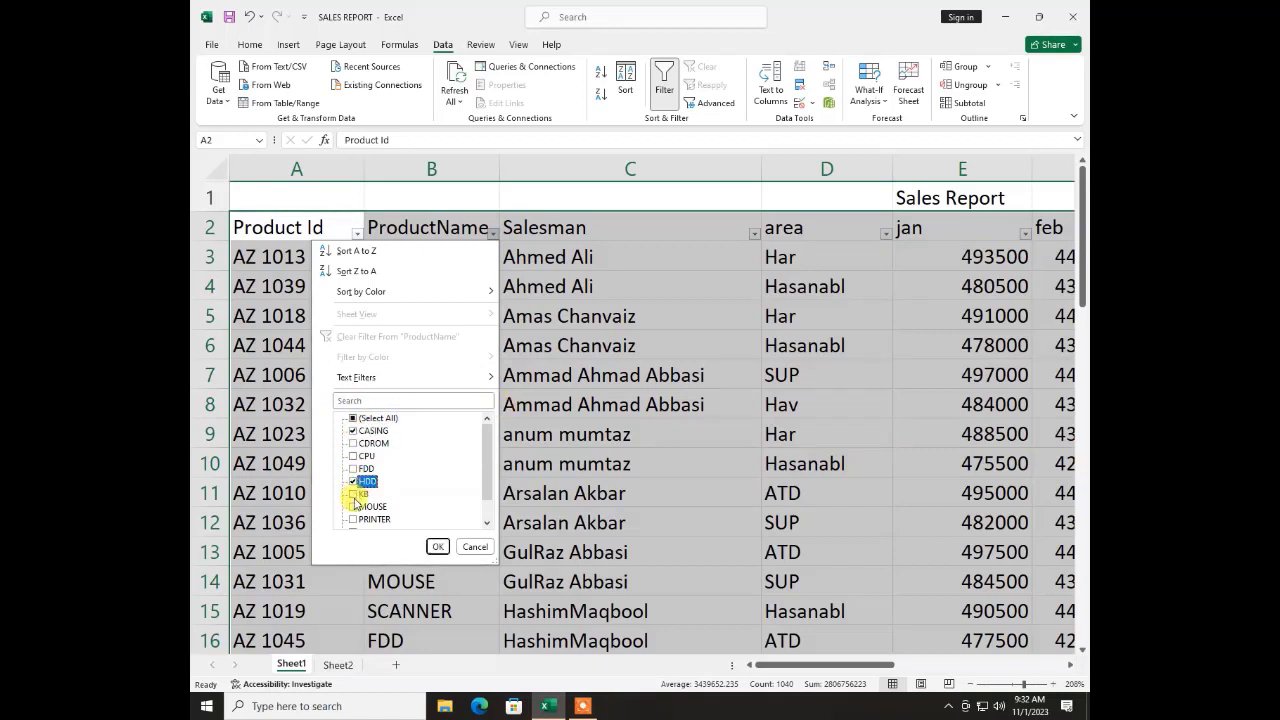
{"action": "left_click", "coordinate": [353, 494]}
{"action": "left_click", "coordinate": [437, 546]}
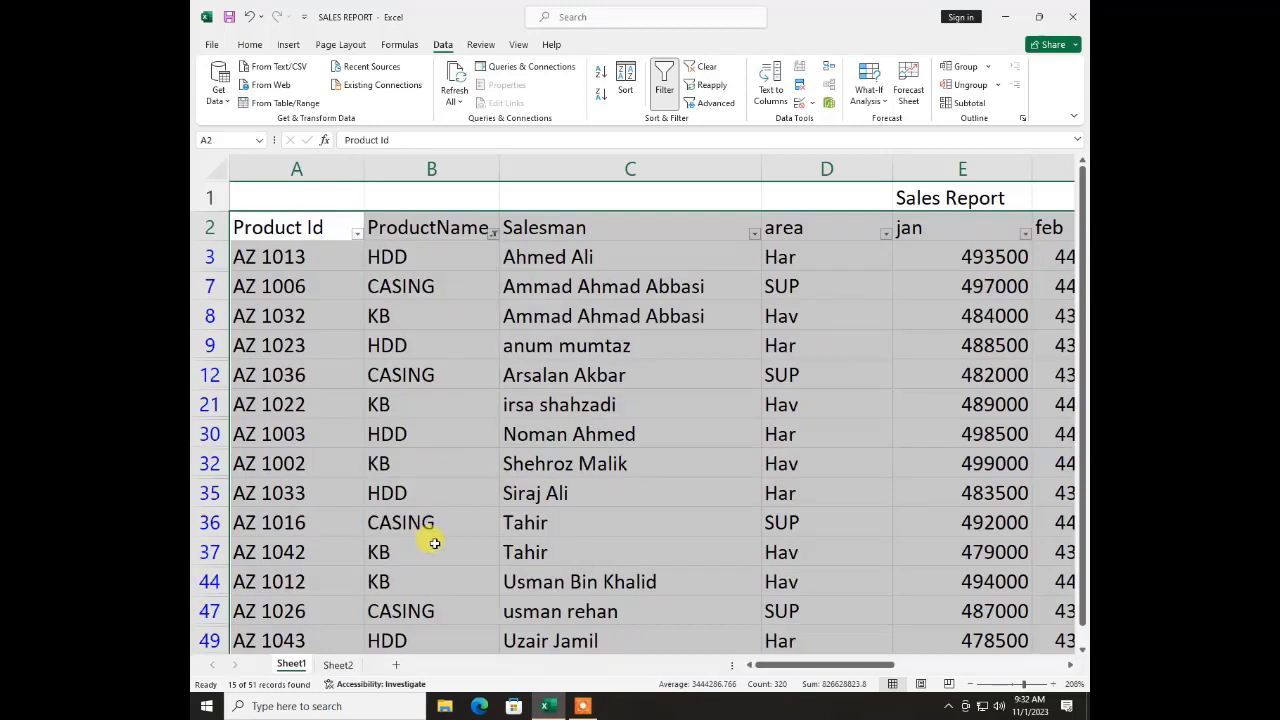
{"action": "scroll", "coordinate": [551, 497], "scroll_direction": "down", "scroll_amount": 3}
{"action": "scroll", "coordinate": [551, 497], "scroll_direction": "up", "scroll_amount": 3}
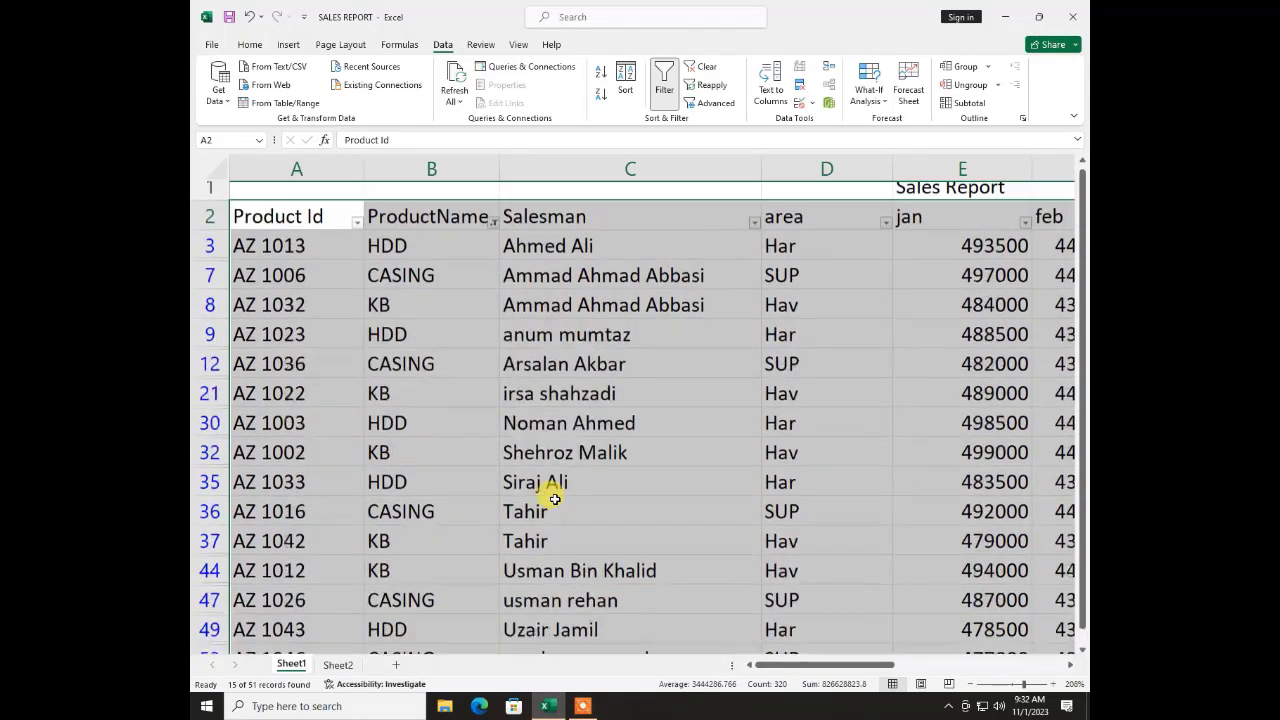
{"action": "left_click_drag", "start_coordinate": [804, 662], "coordinate": [735, 648]}
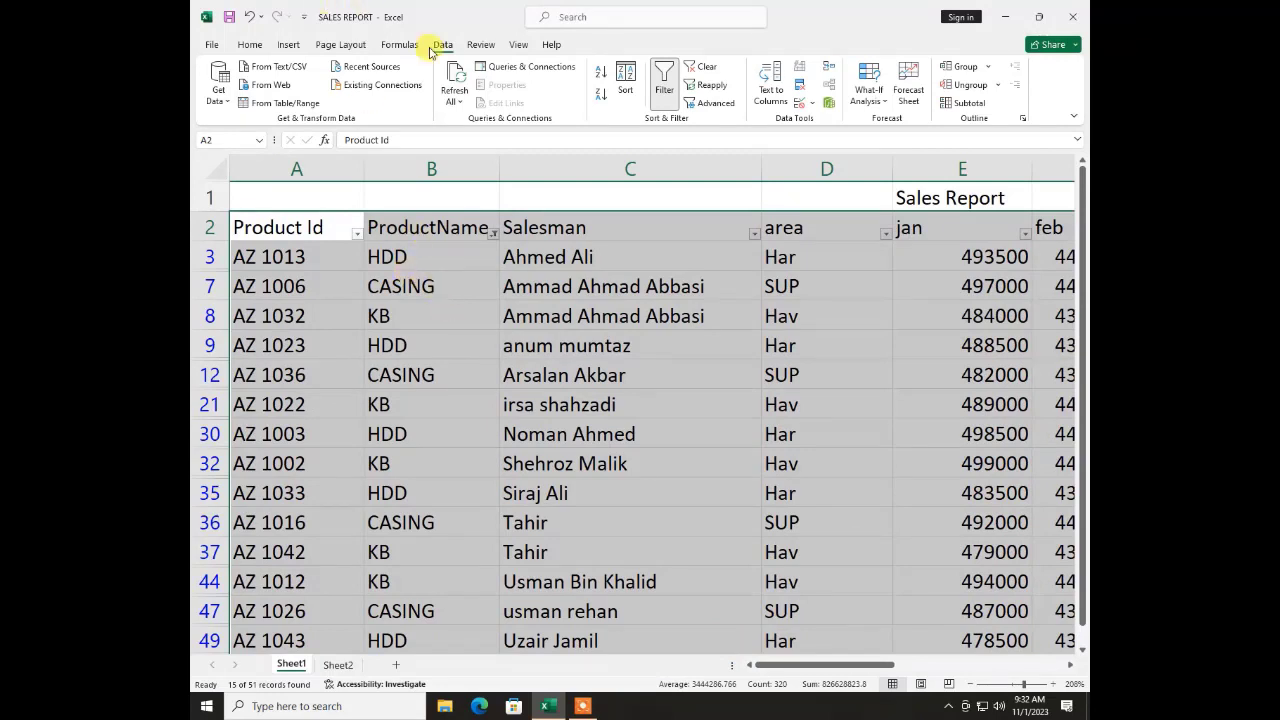
Show all products again in the ProductName filter
{"action": "left_click", "coordinate": [493, 233]}
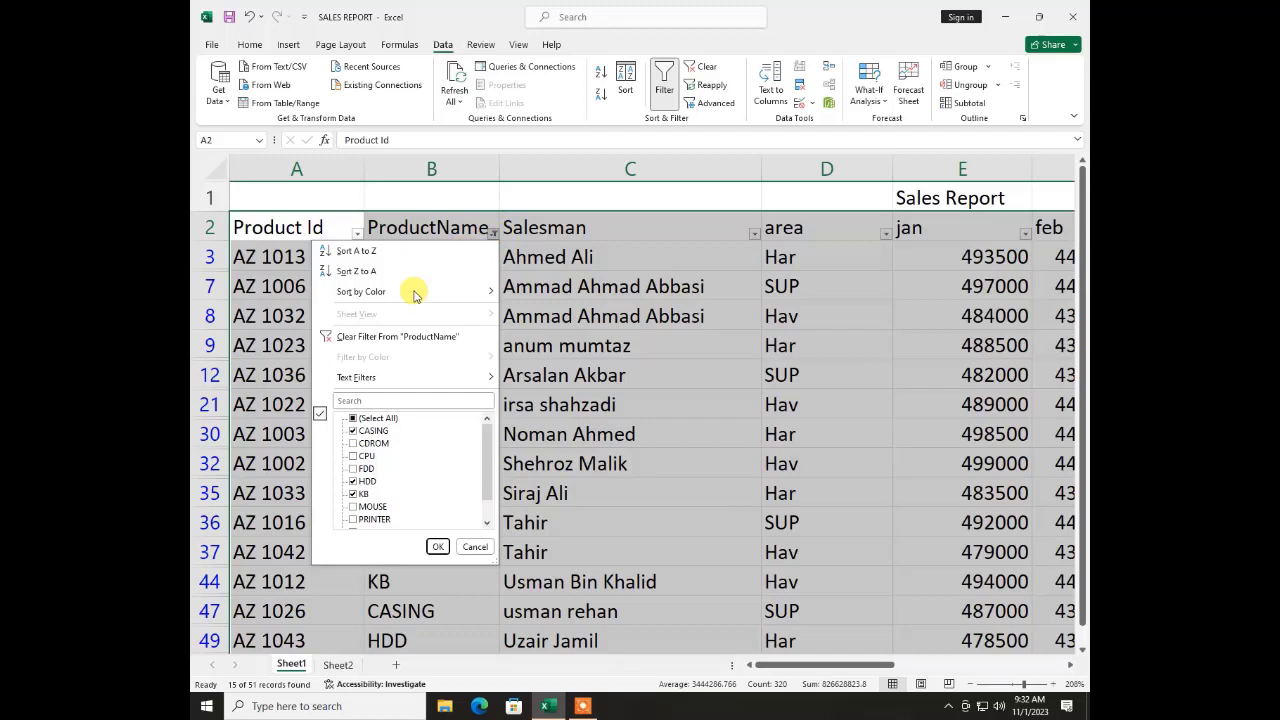
{"action": "left_click", "coordinate": [372, 418]}
{"action": "left_click", "coordinate": [440, 546]}
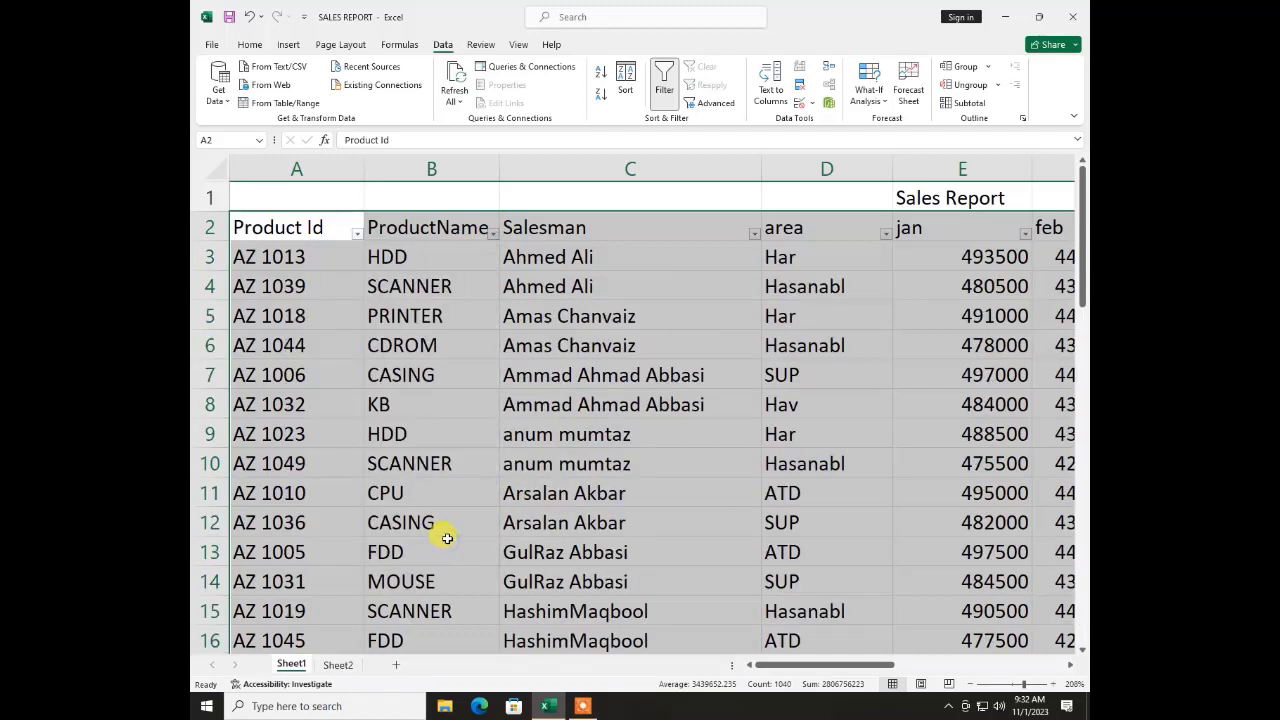
Filter the Salesman column to a single salesman by searching for the first name, and look over the matching rows
{"action": "left_click", "coordinate": [755, 234]}
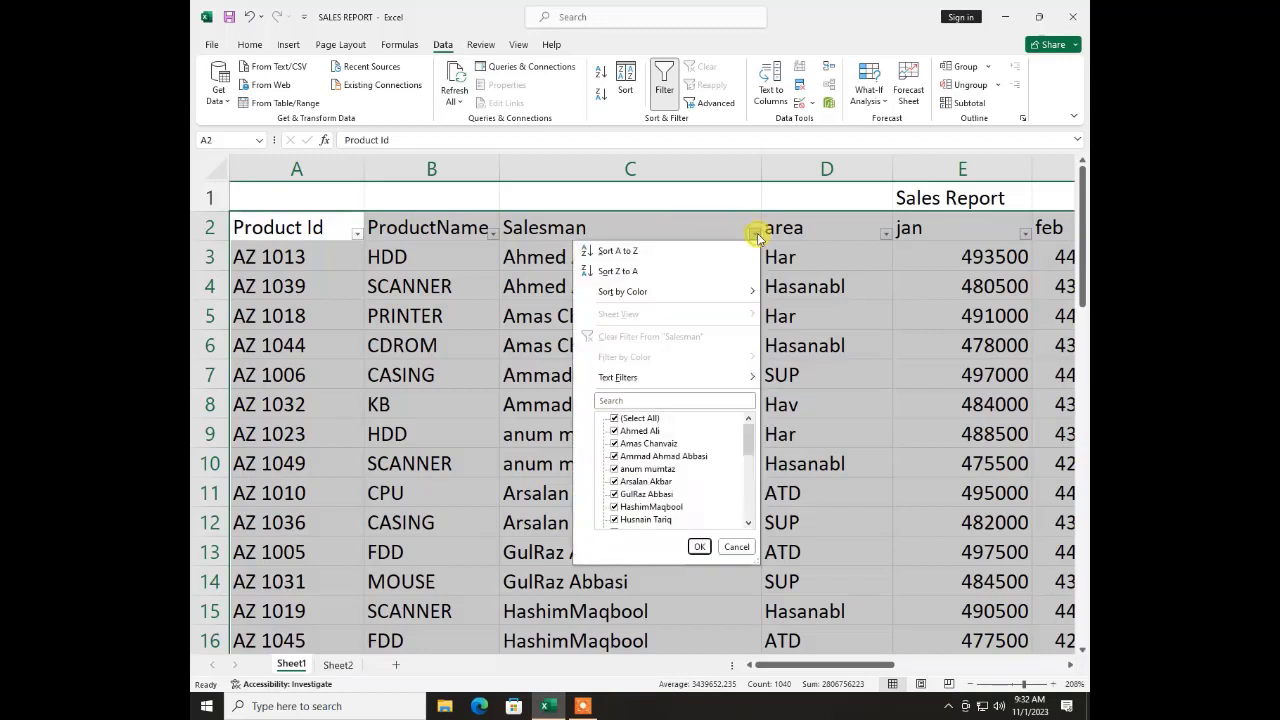
{"action": "left_click", "coordinate": [641, 400]}
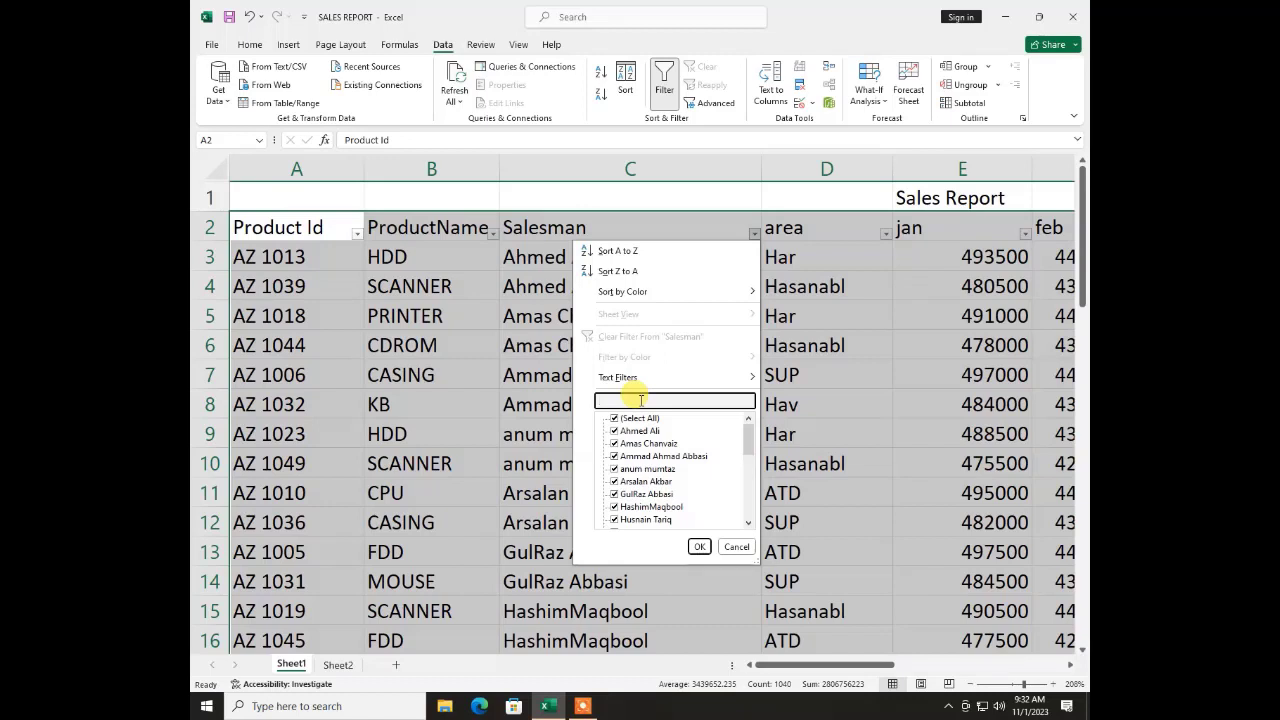
{"action": "type", "text": "a"}
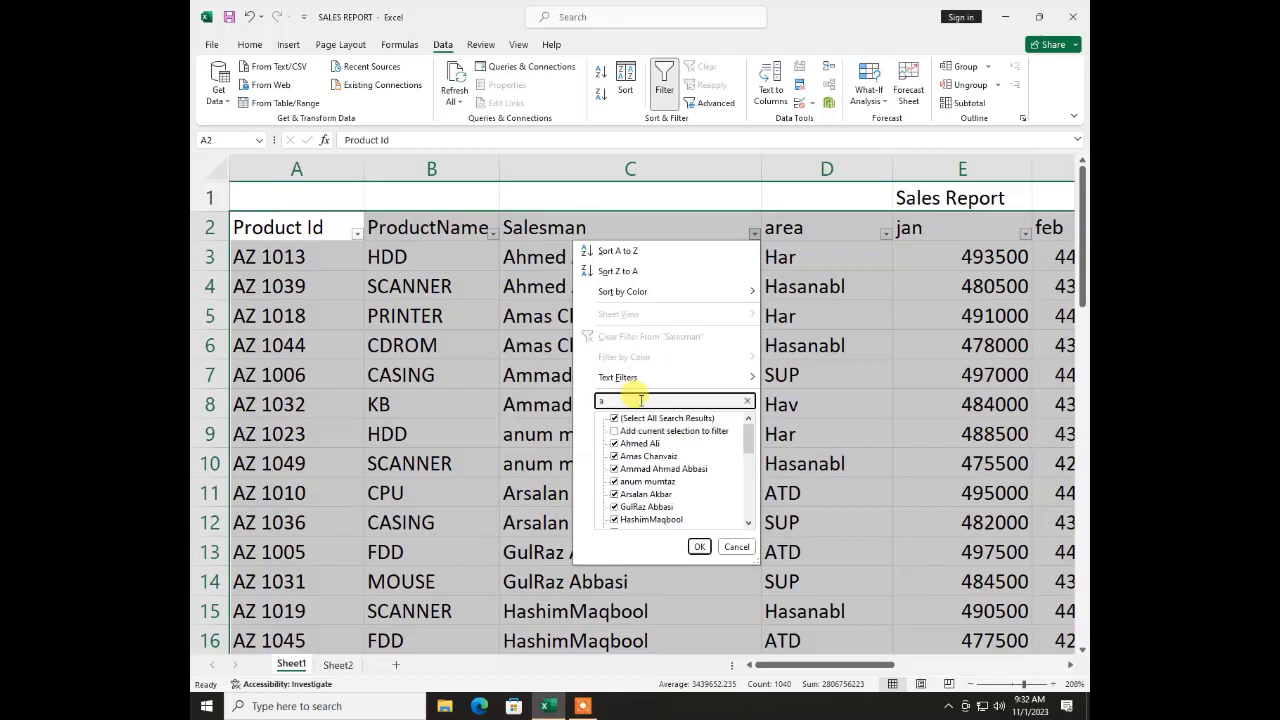
{"action": "type", "text": "num"}
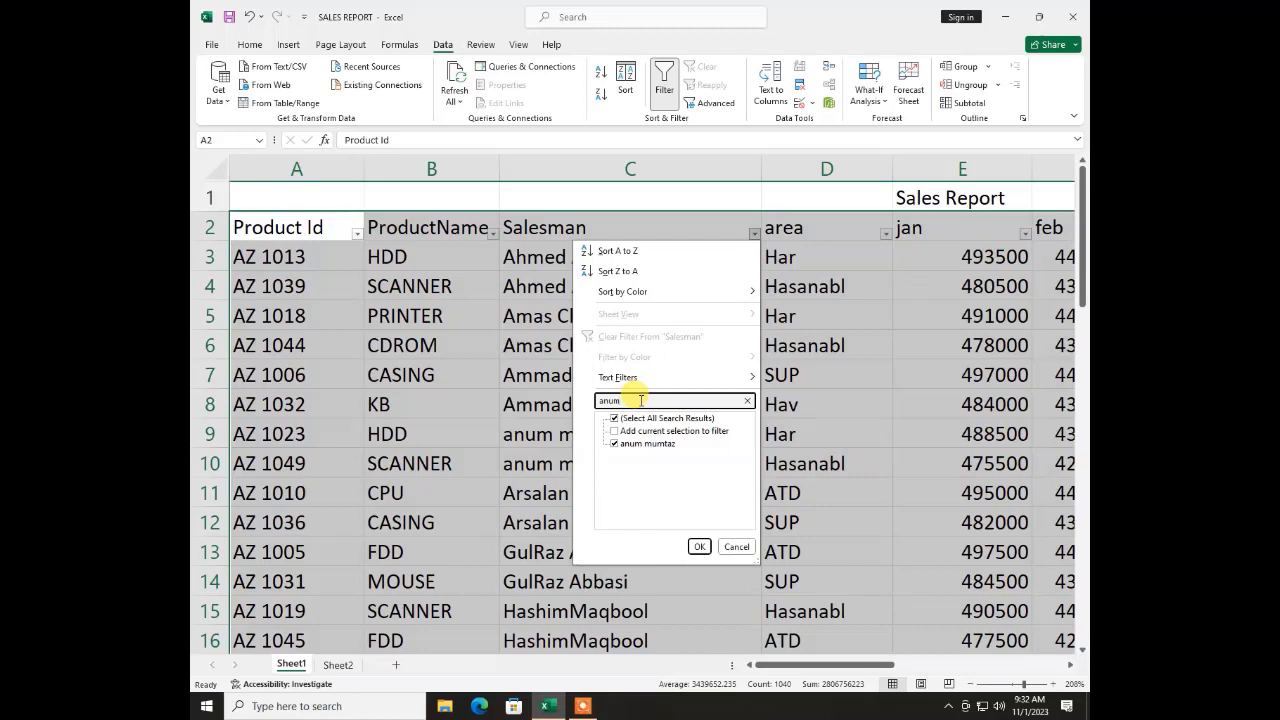
{"action": "key", "text": "Return"}
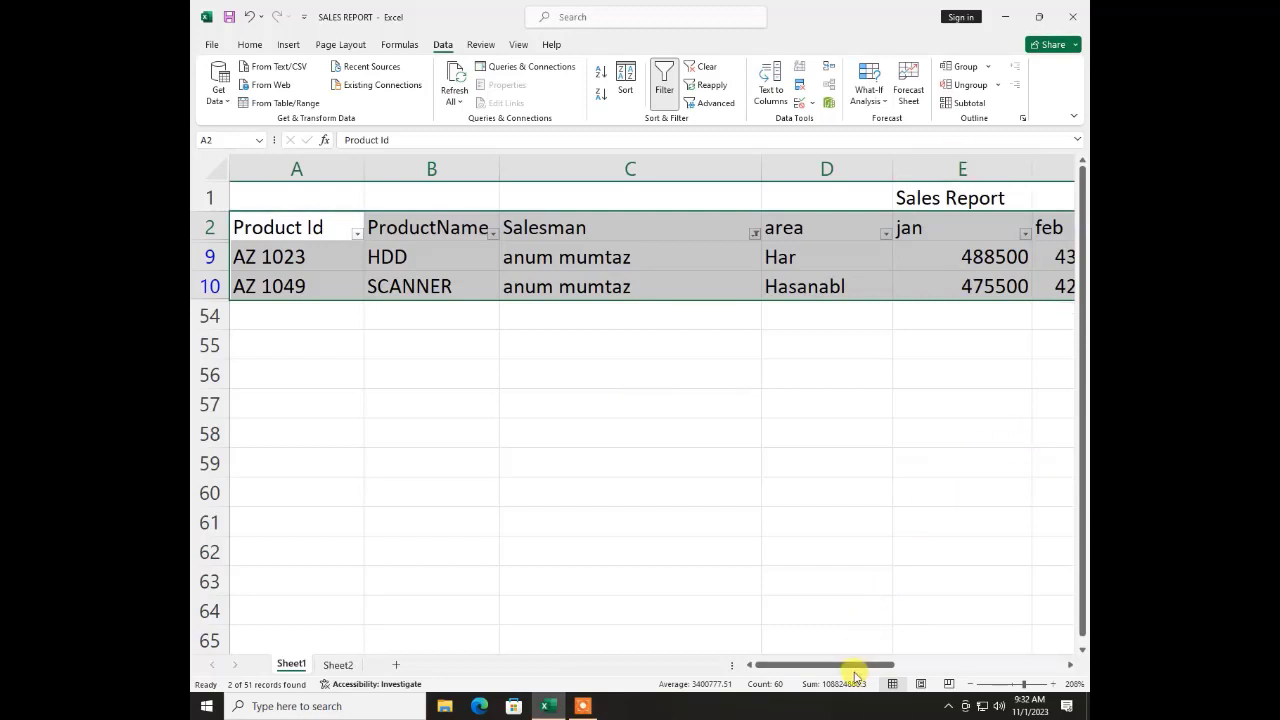
{"action": "left_click_drag", "start_coordinate": [857, 665], "coordinate": [808, 674]}
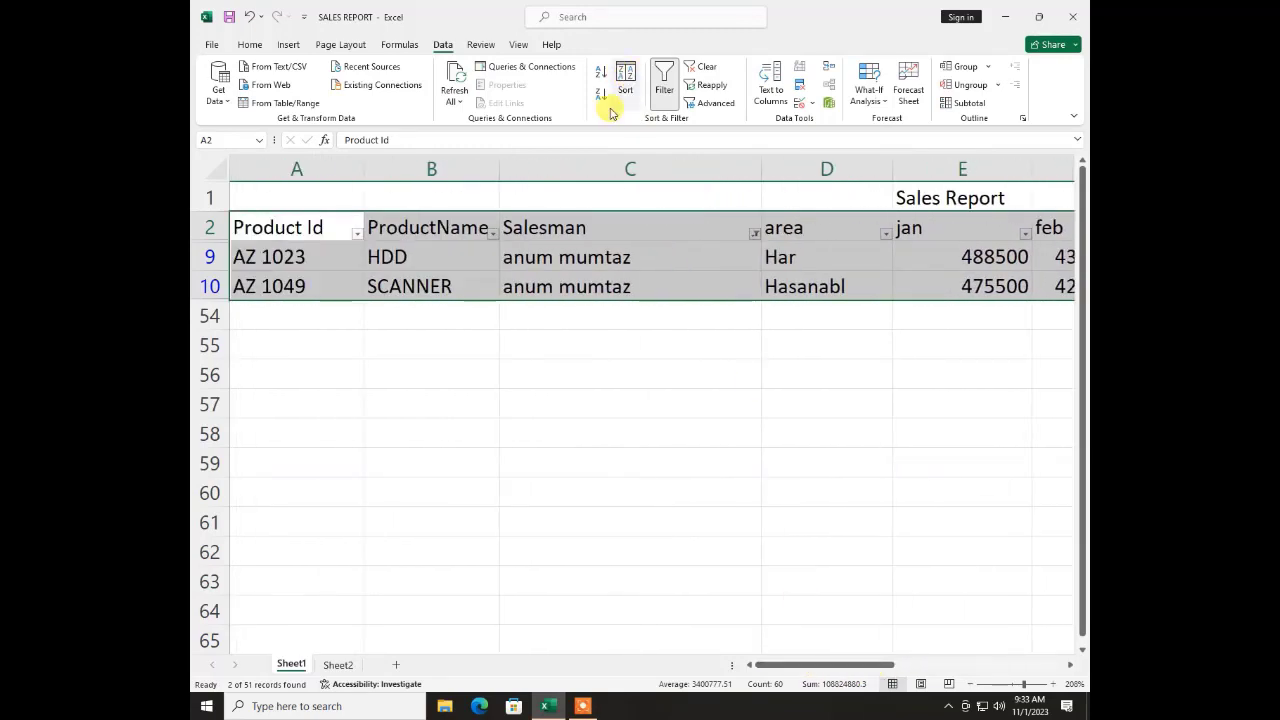
Select all salesmen again in the Salesman filter and turn off filtering for the sales table
{"action": "left_click", "coordinate": [753, 235]}
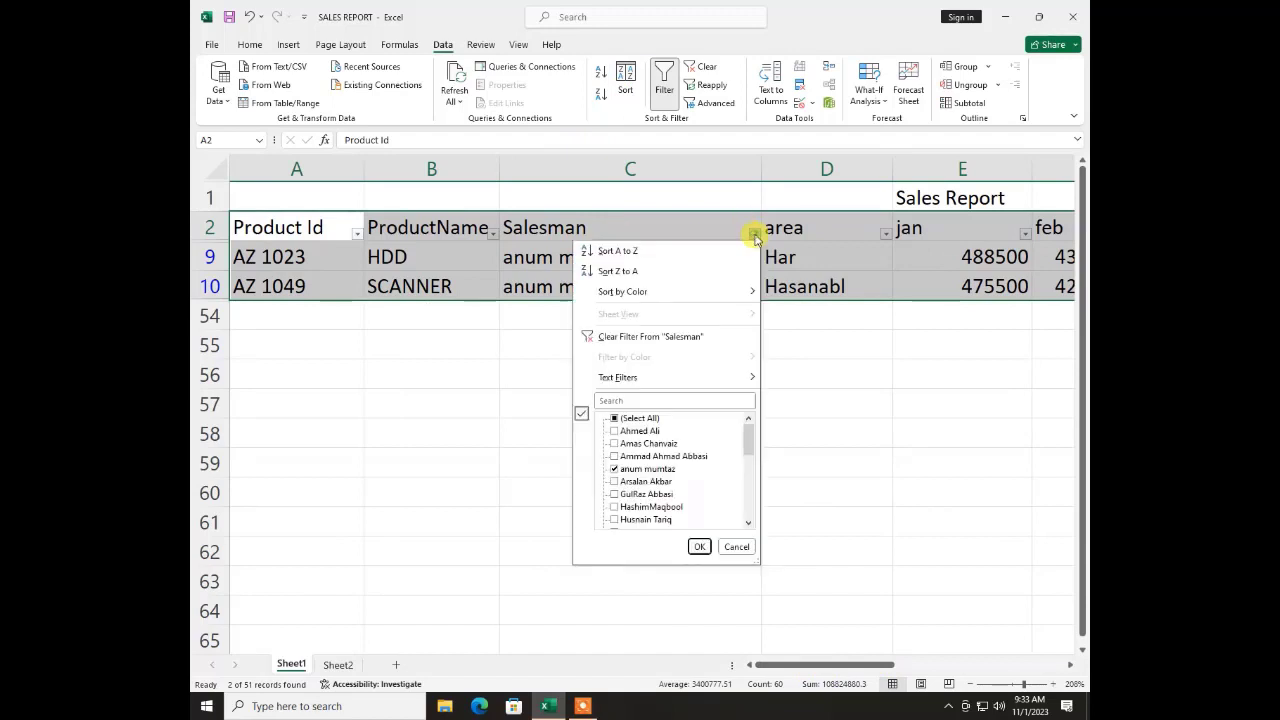
{"action": "left_click", "coordinate": [614, 418]}
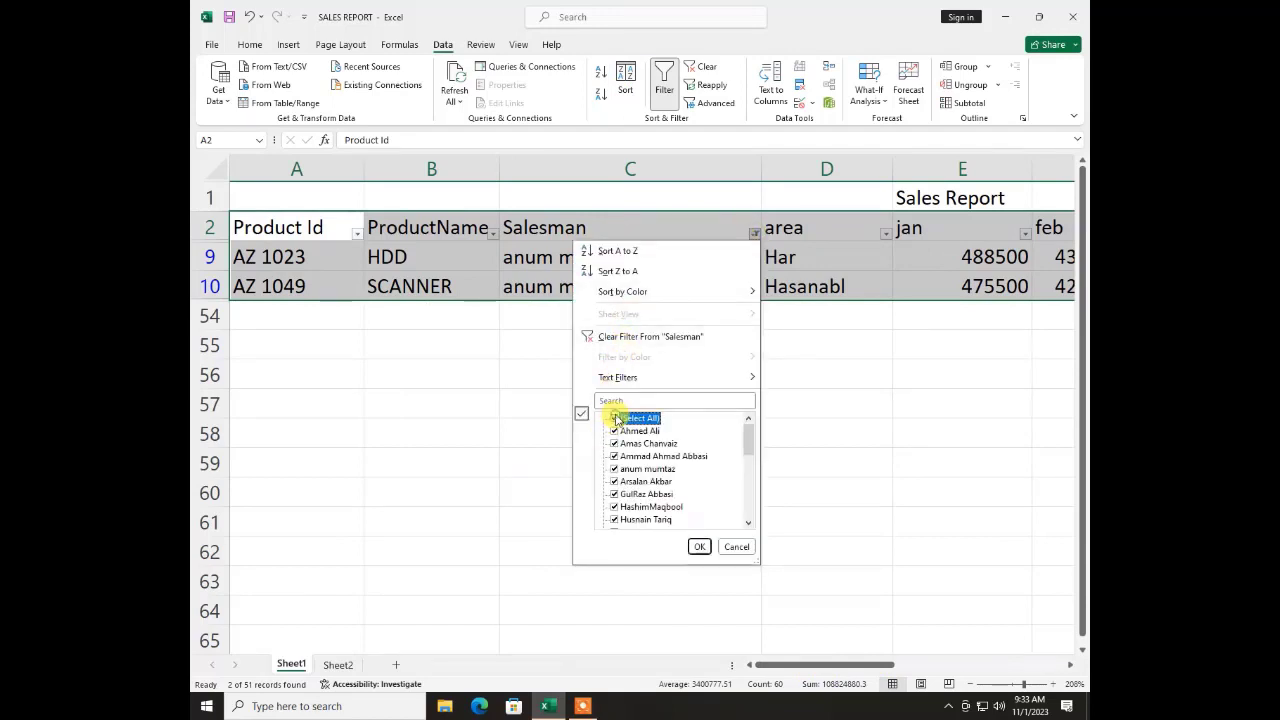
{"action": "left_click", "coordinate": [699, 546]}
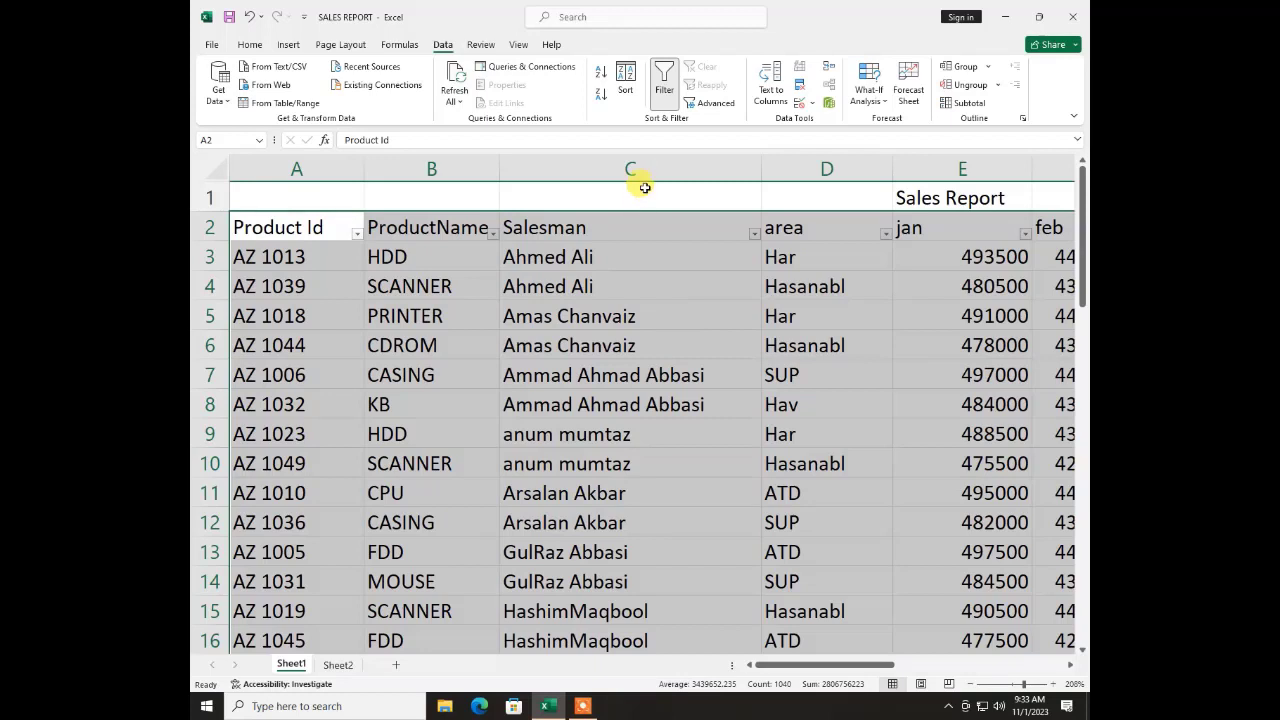
{"action": "left_click", "coordinate": [661, 74]}
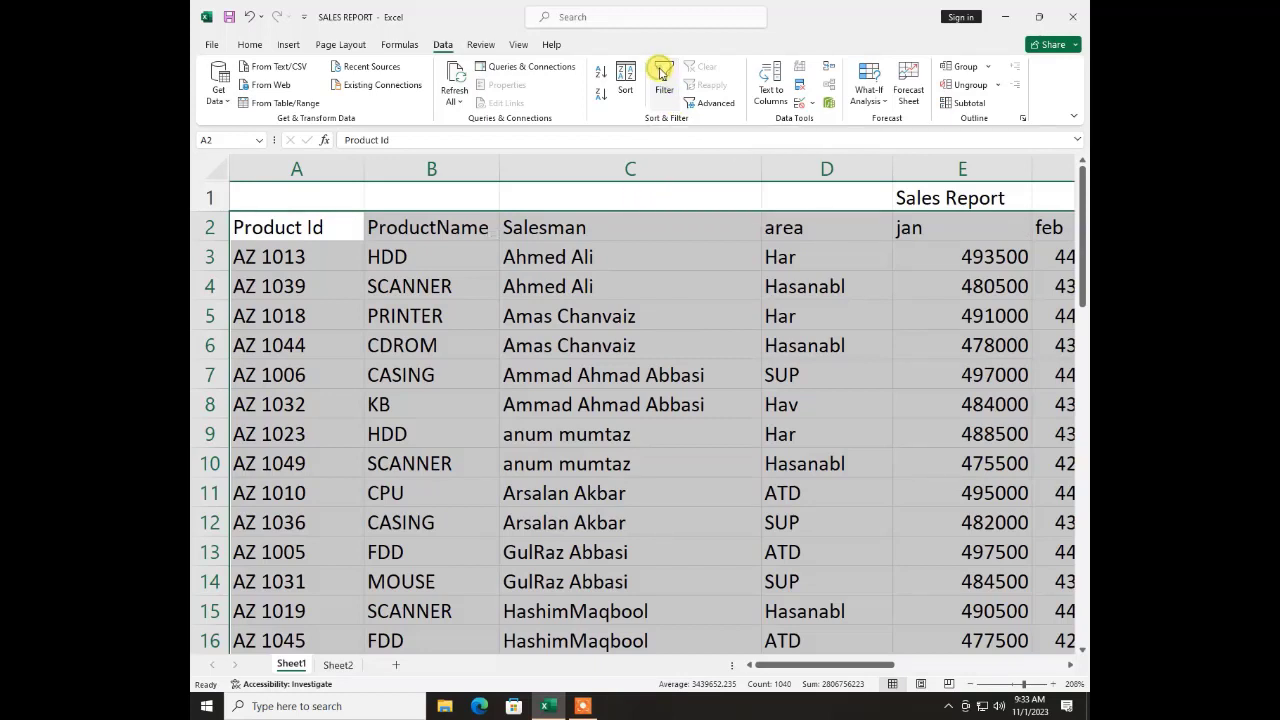
{"action": "left_click", "coordinate": [398, 420]}
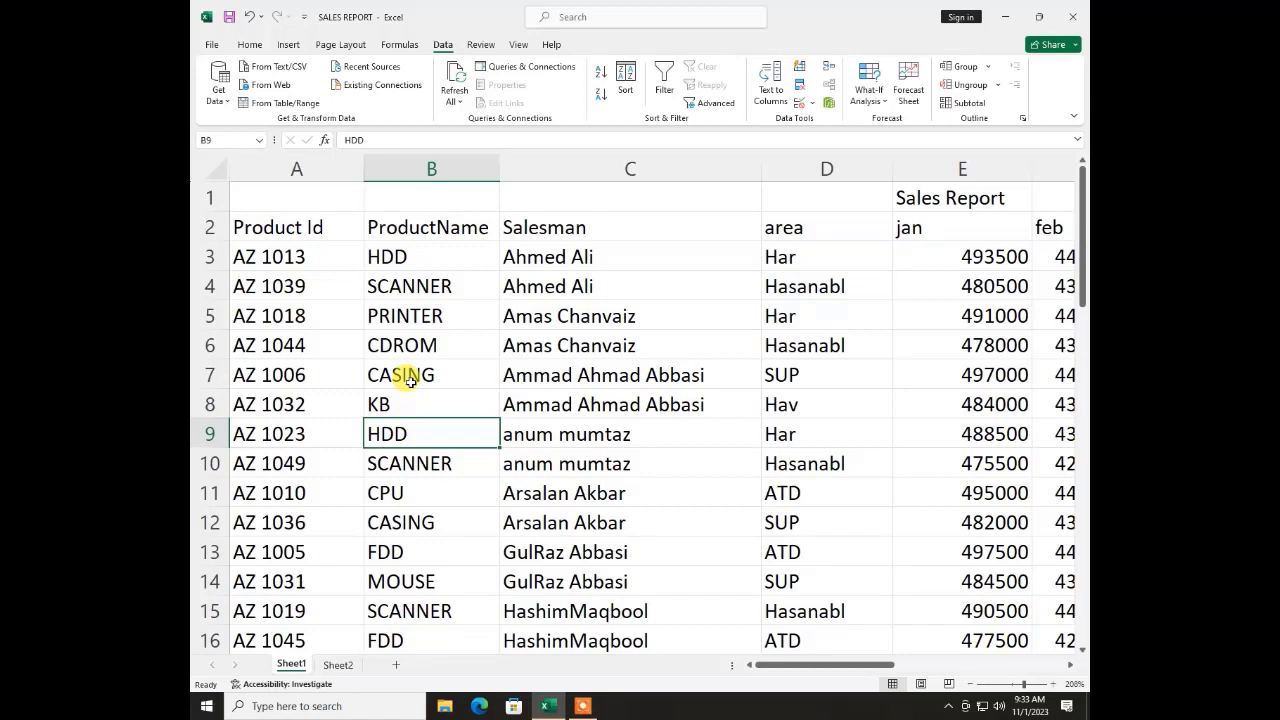
Open the recent workbook "result sheet"
{"action": "left_click", "coordinate": [207, 46]}
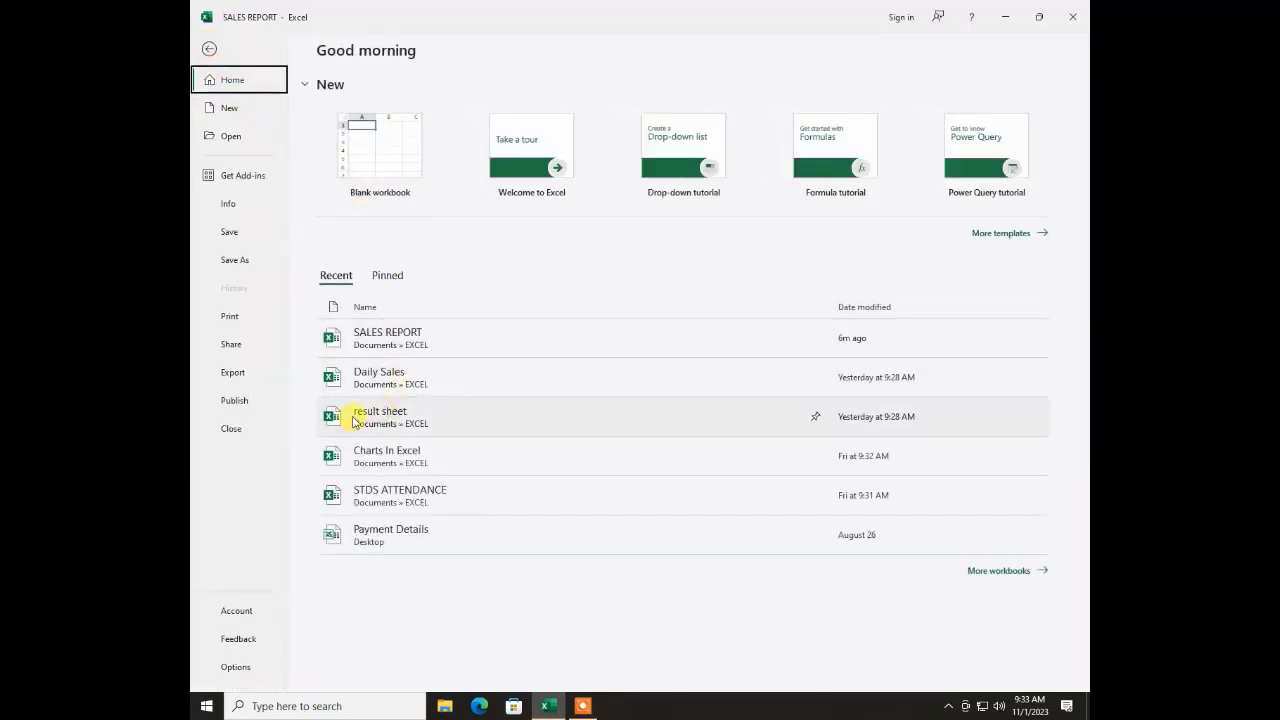
{"action": "left_click", "coordinate": [355, 420]}
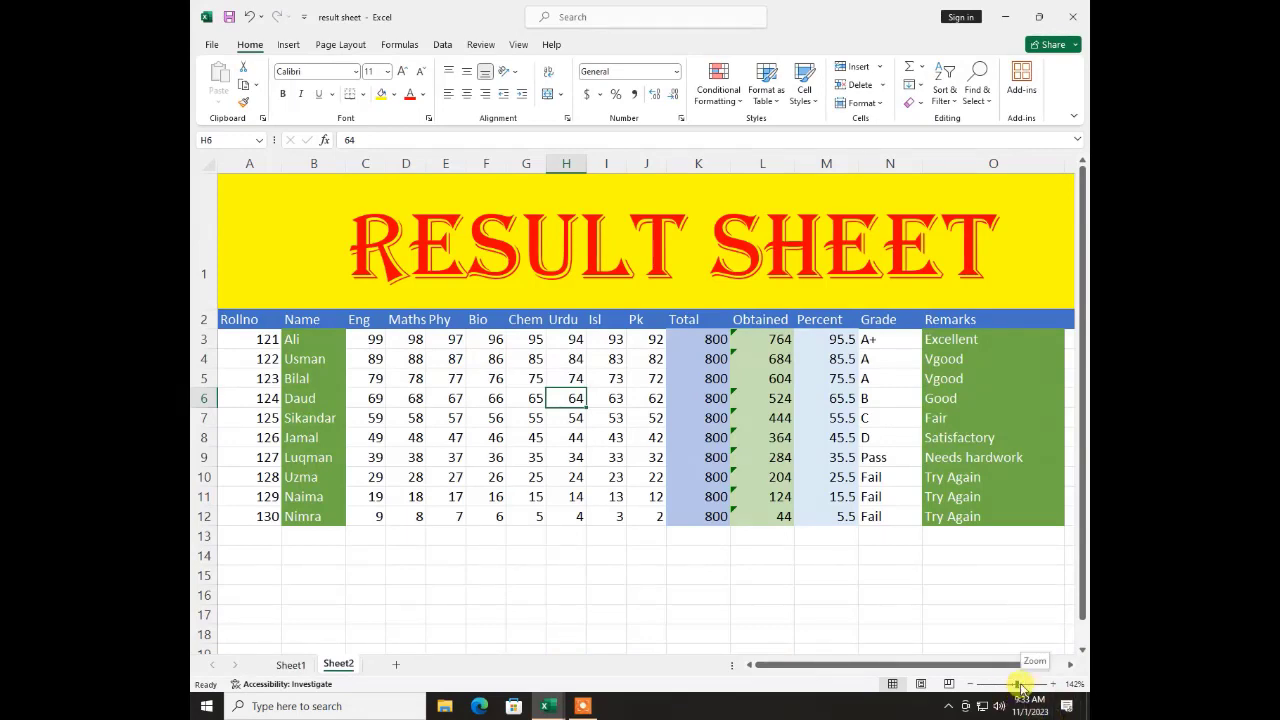
{"action": "left_click_drag", "start_coordinate": [1019, 686], "coordinate": [1023, 686]}
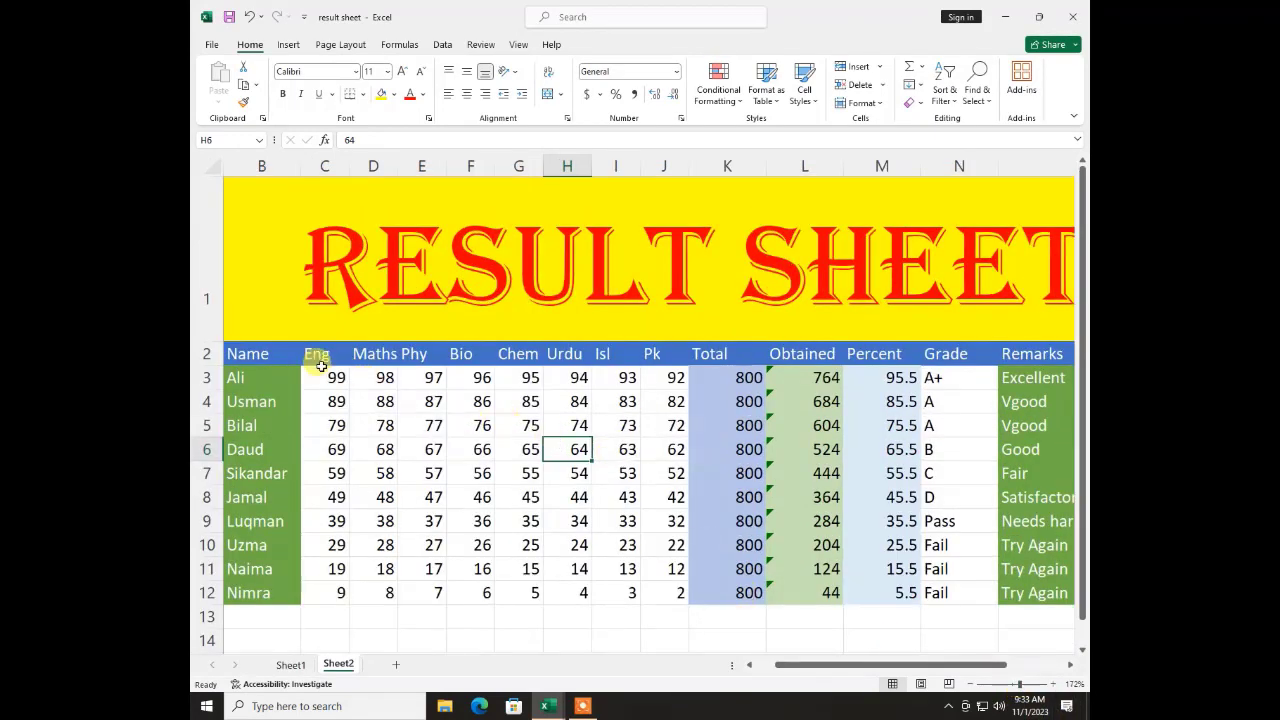
Select the subject marks in C3:J12 and set their data validation to allow only whole numbers
{"action": "left_click_drag", "start_coordinate": [320, 370], "coordinate": [664, 590]}
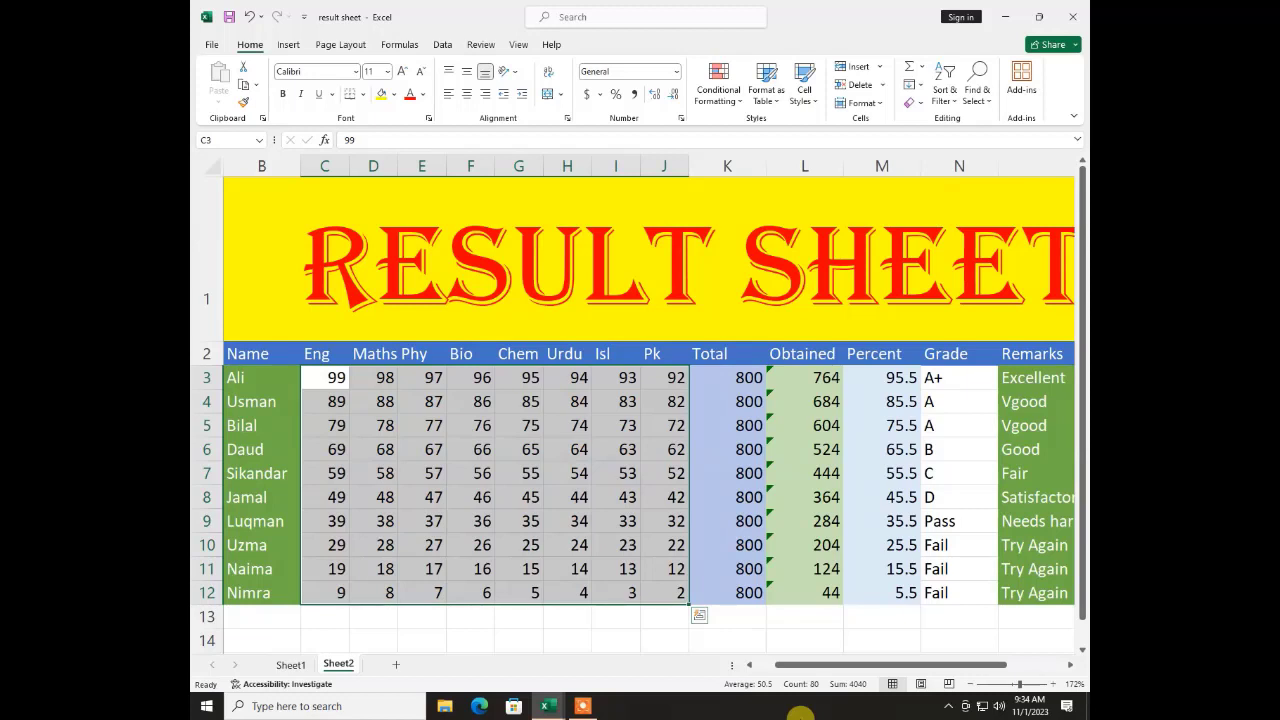
{"action": "left_click", "coordinate": [405, 492]}
{"action": "left_click_drag", "start_coordinate": [314, 377], "coordinate": [660, 585]}
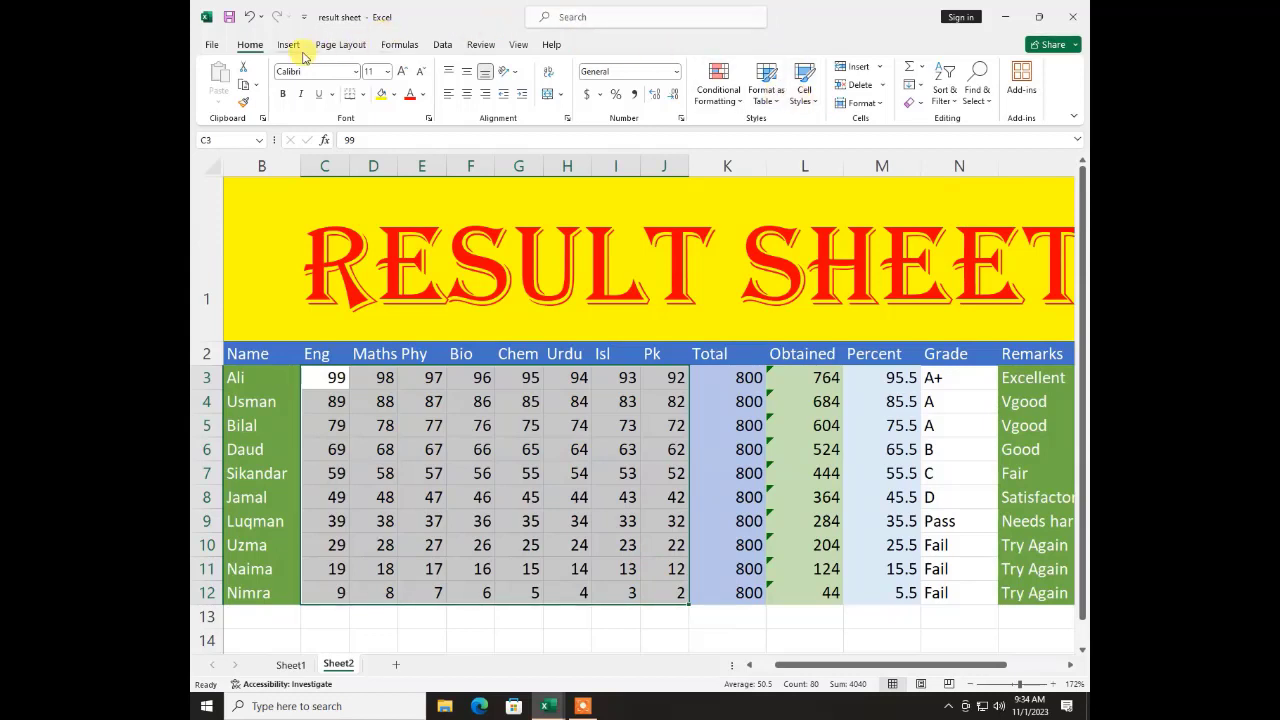
{"action": "left_click", "coordinate": [442, 44]}
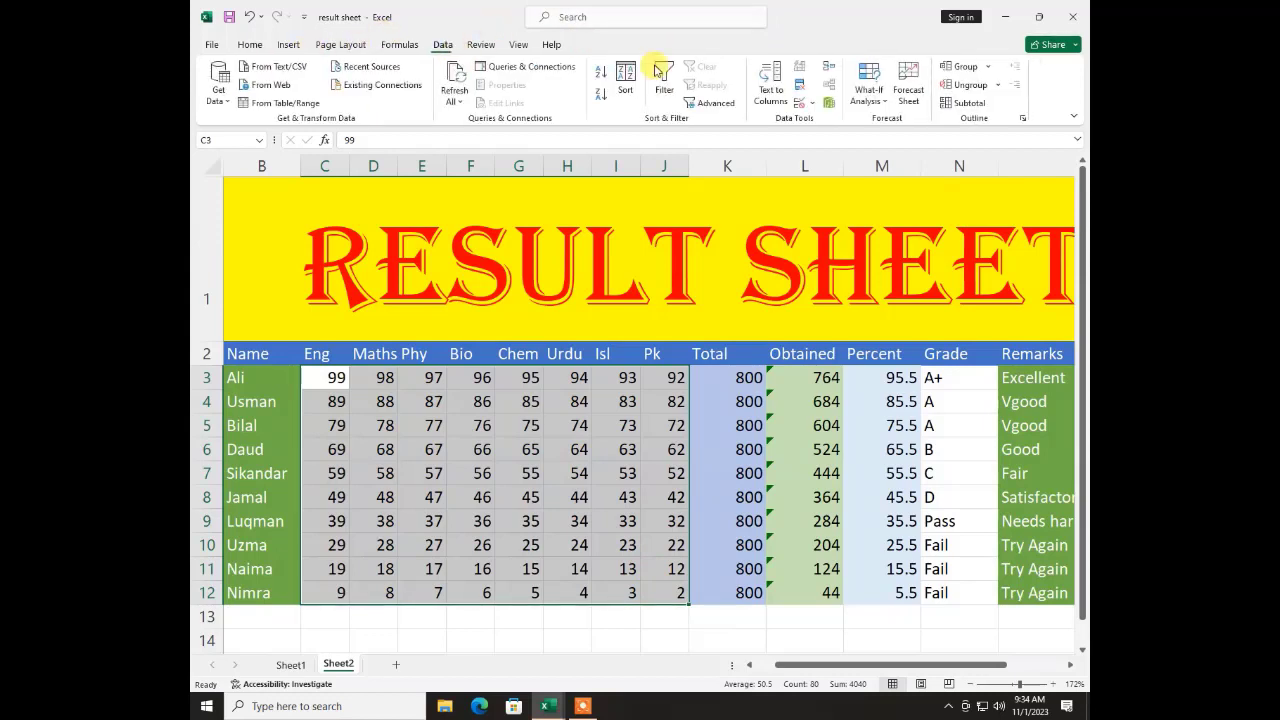
{"action": "left_click", "coordinate": [800, 110]}
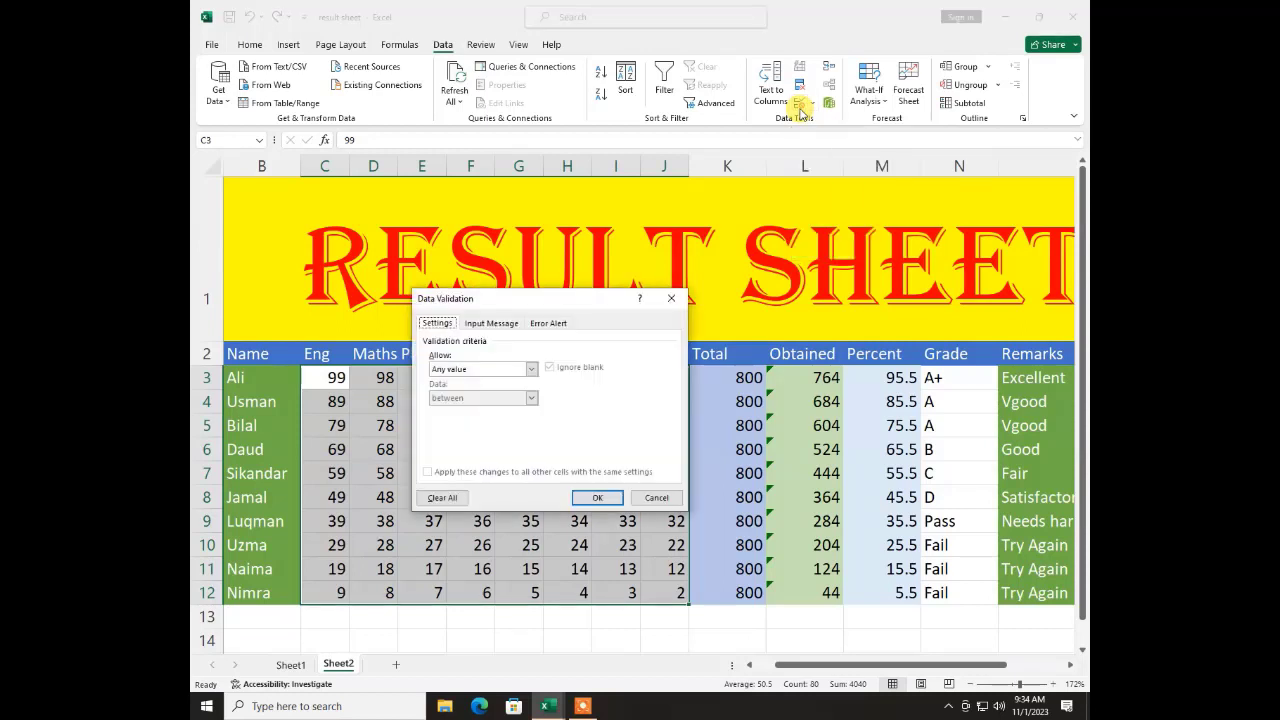
{"action": "left_click_drag", "start_coordinate": [476, 304], "coordinate": [478, 97]}
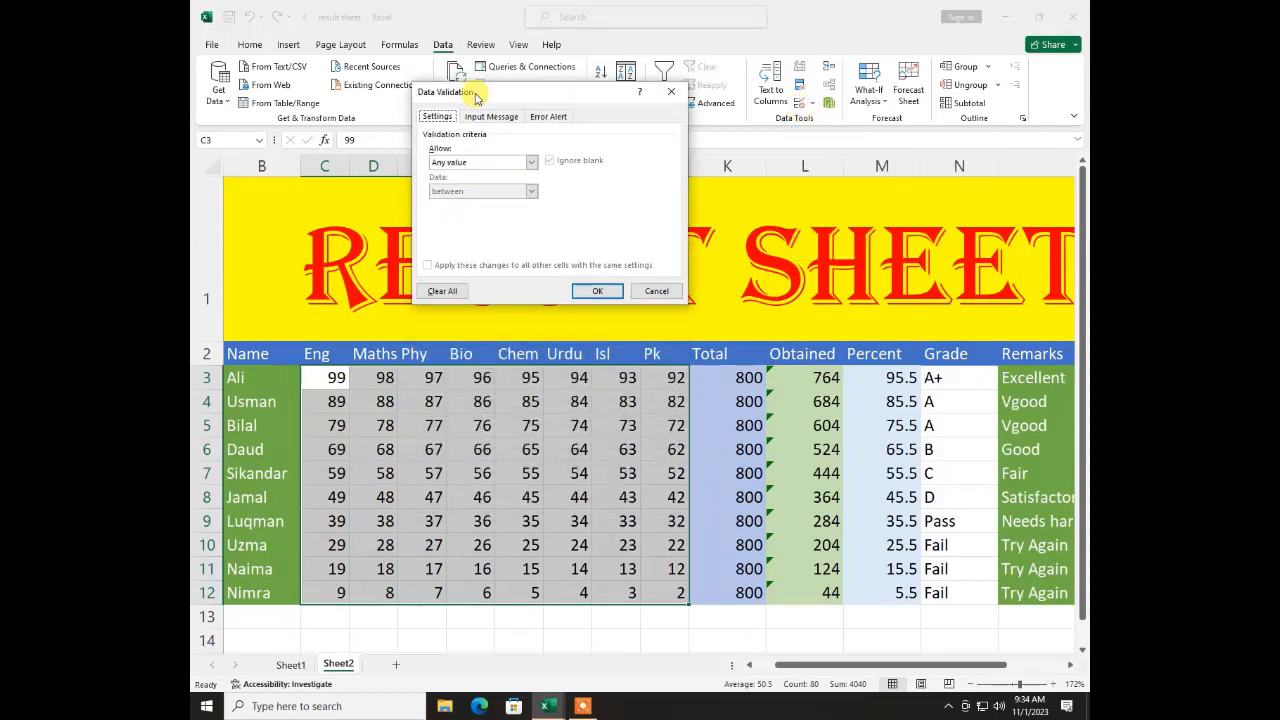
{"action": "left_click", "coordinate": [469, 165]}
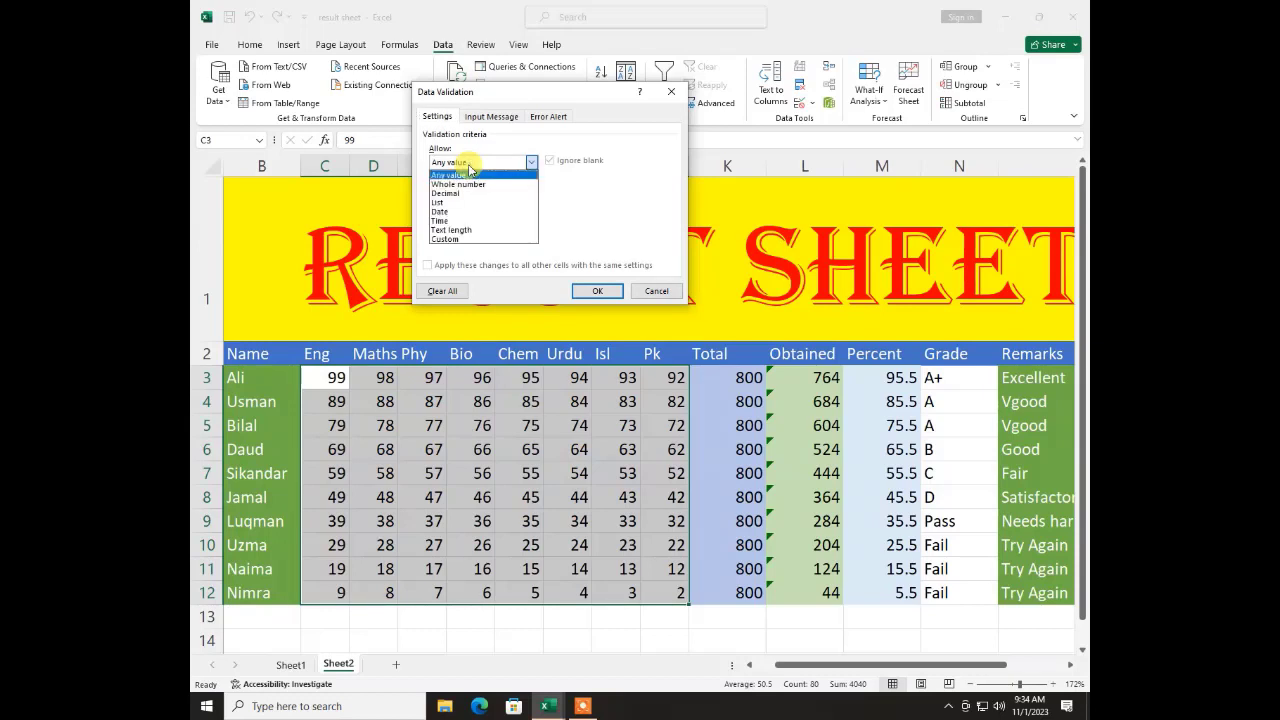
{"action": "left_click", "coordinate": [467, 181]}
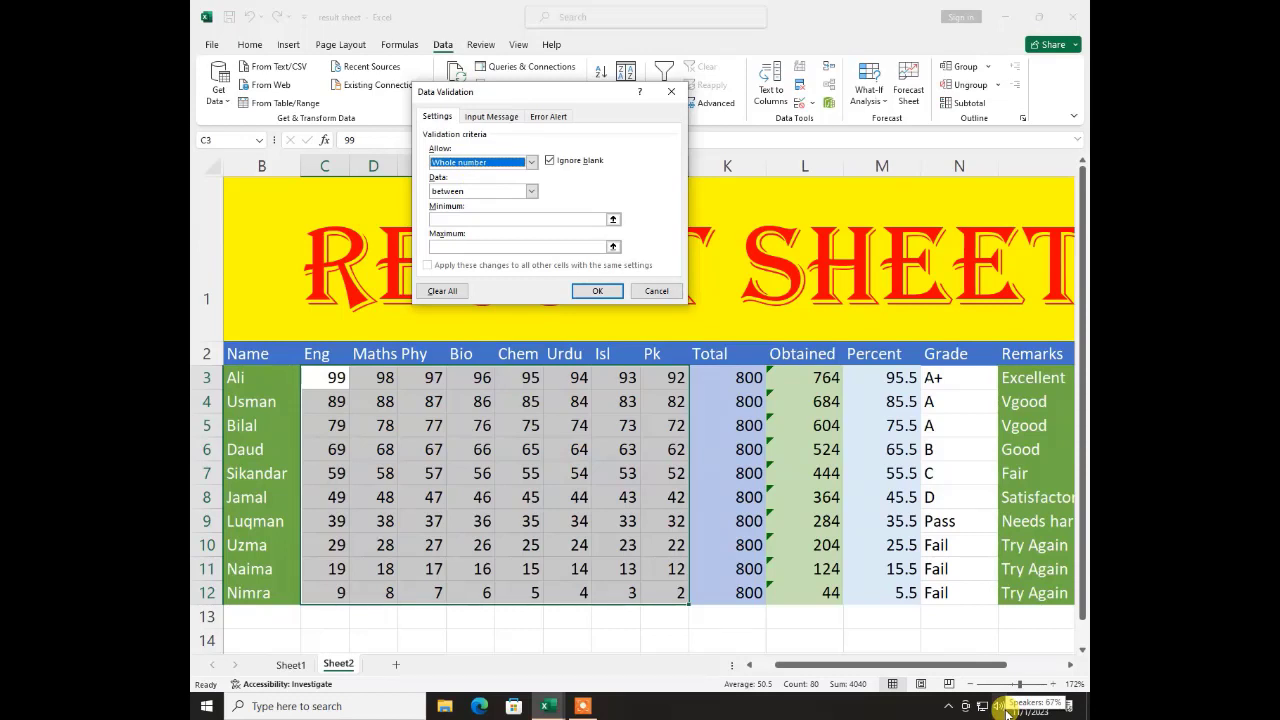
Set the validation limits for the marks to a minimum of 1 and a maximum of 100
{"action": "left_click", "coordinate": [452, 219]}
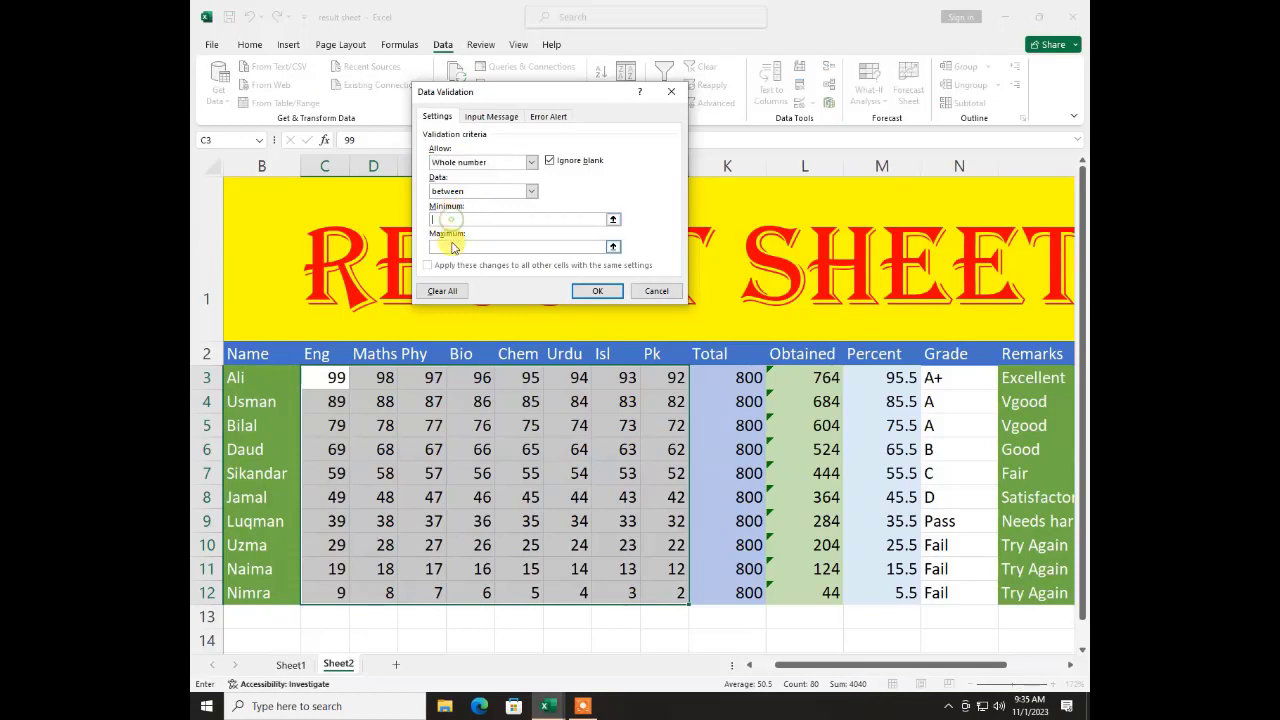
{"action": "left_click", "coordinate": [452, 246]}
{"action": "left_click", "coordinate": [454, 220]}
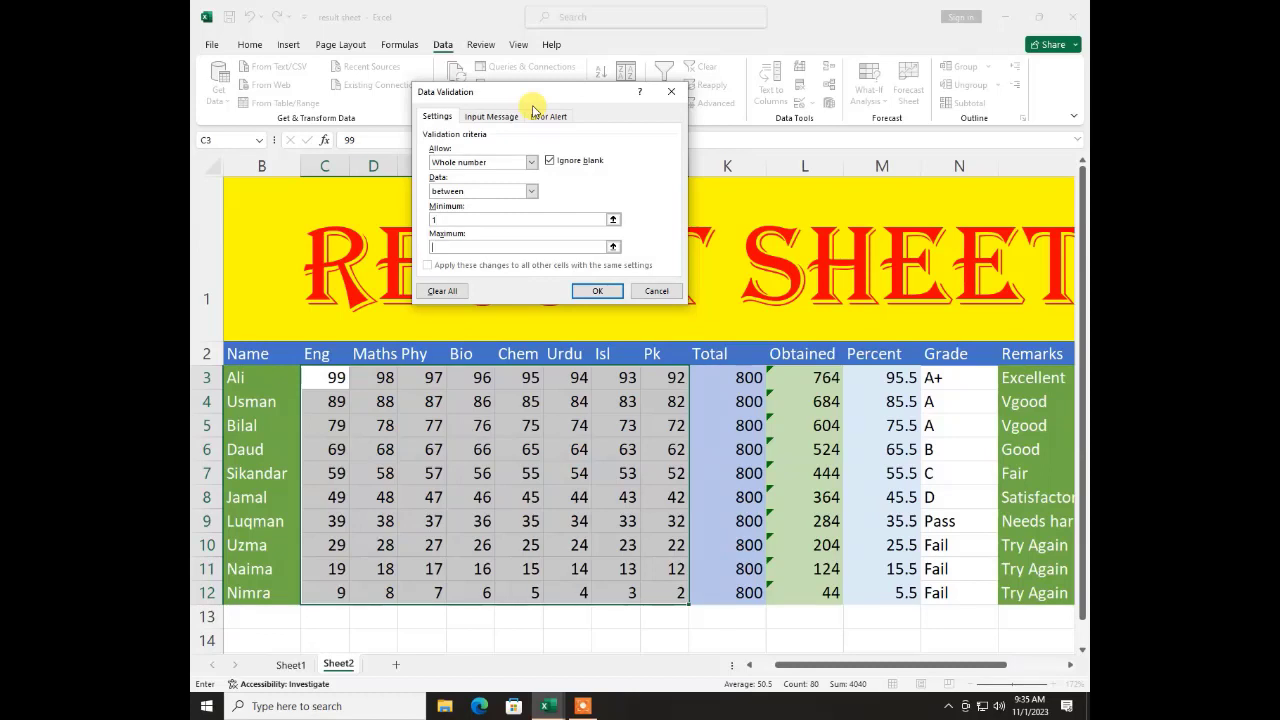
{"action": "type", "text": "100"}
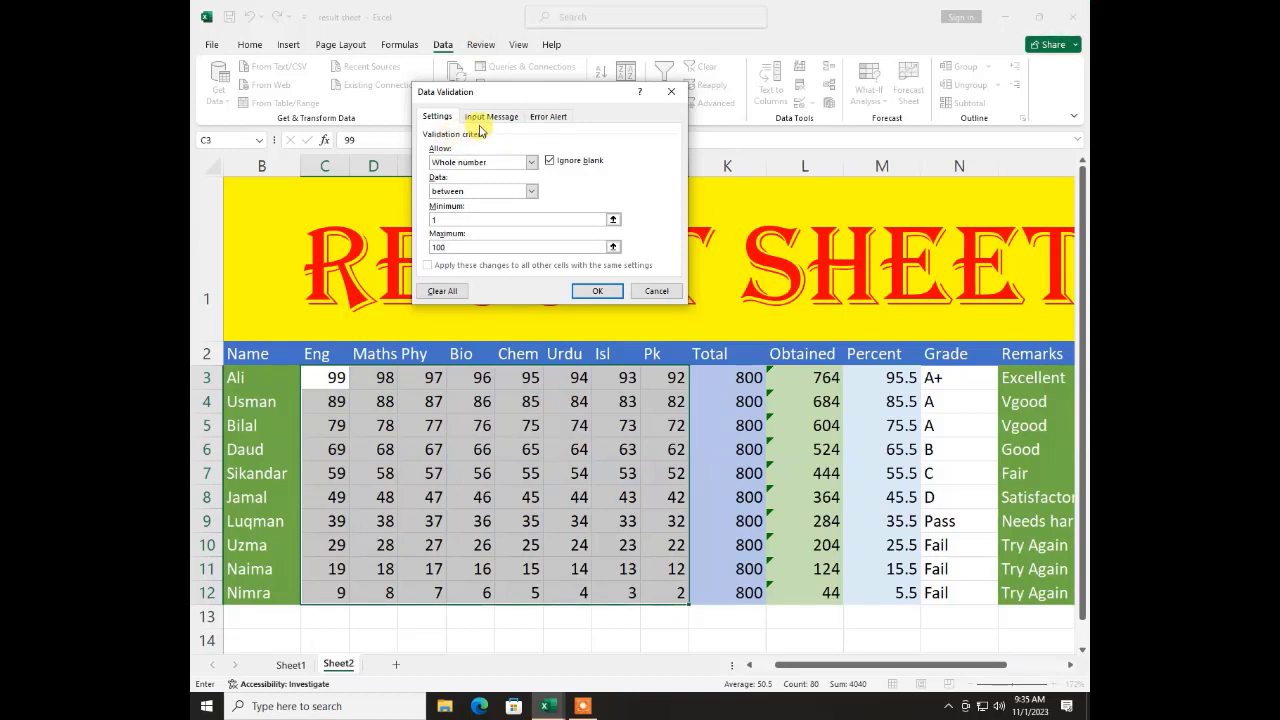
Give the marks' data validation an input message titled "Hello" with the text "Type Between 1 to 100"
{"action": "left_click", "coordinate": [489, 117]}
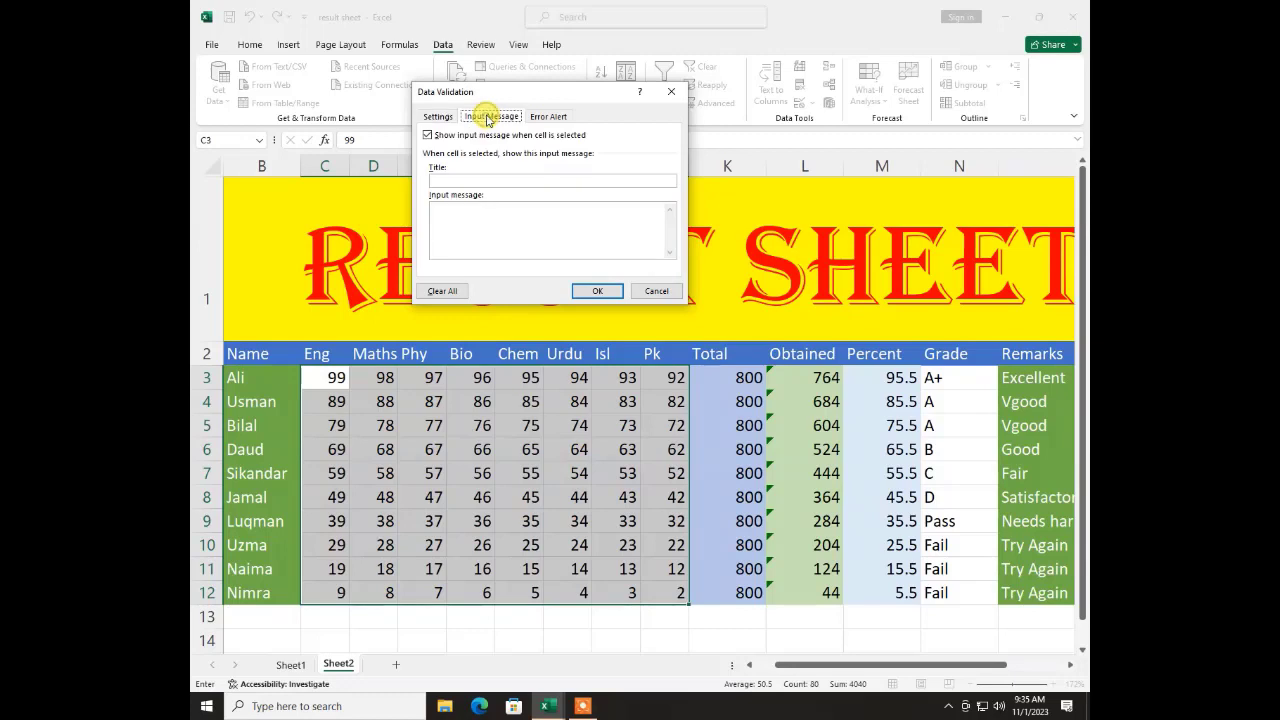
{"action": "left_click", "coordinate": [478, 183]}
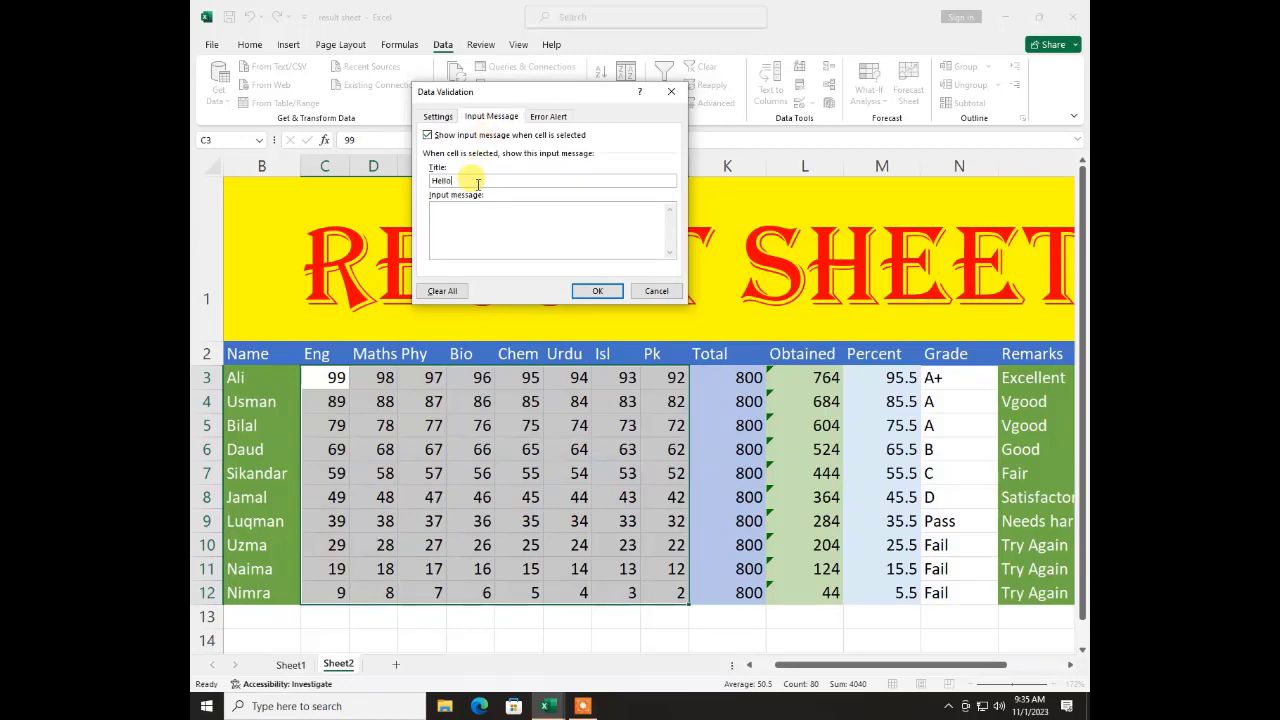
{"action": "key", "text": "Tab"}
{"action": "type", "text": "Type Between 1 to 100"}
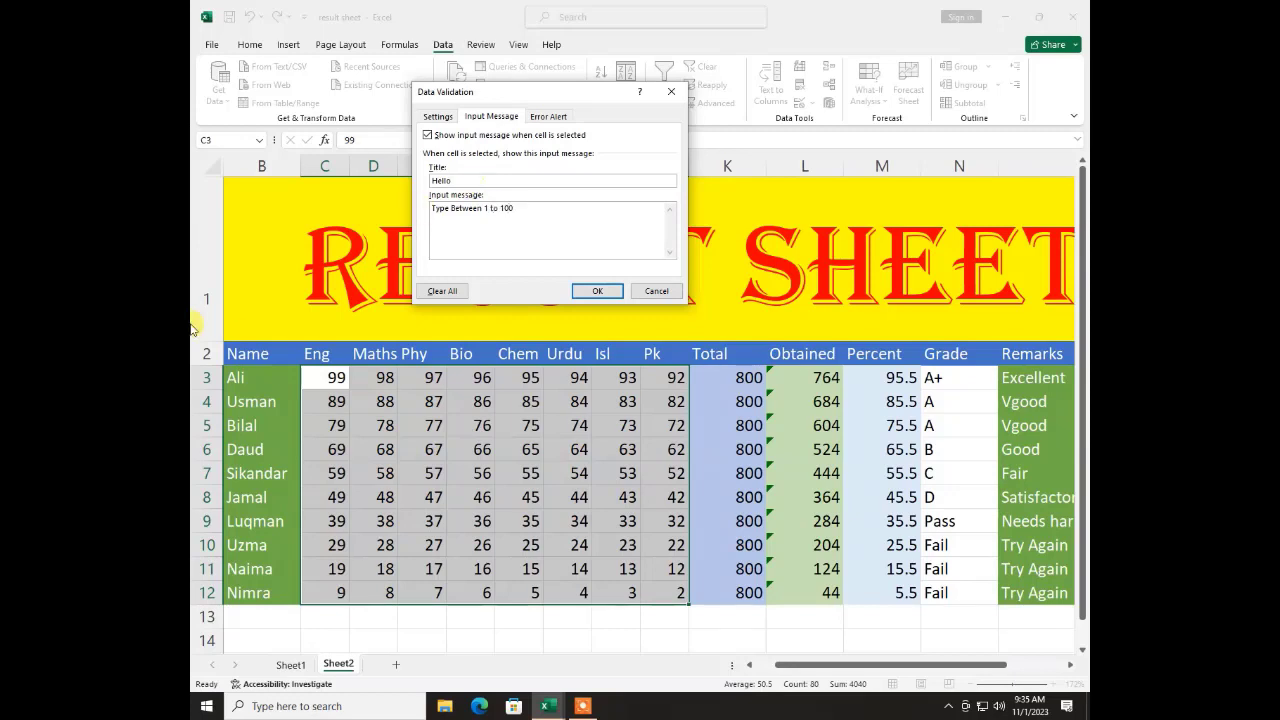
Add a Stop error alert titled "Sorry" with the message "you are wrong" and apply the validation to the marks
{"action": "left_click", "coordinate": [549, 117]}
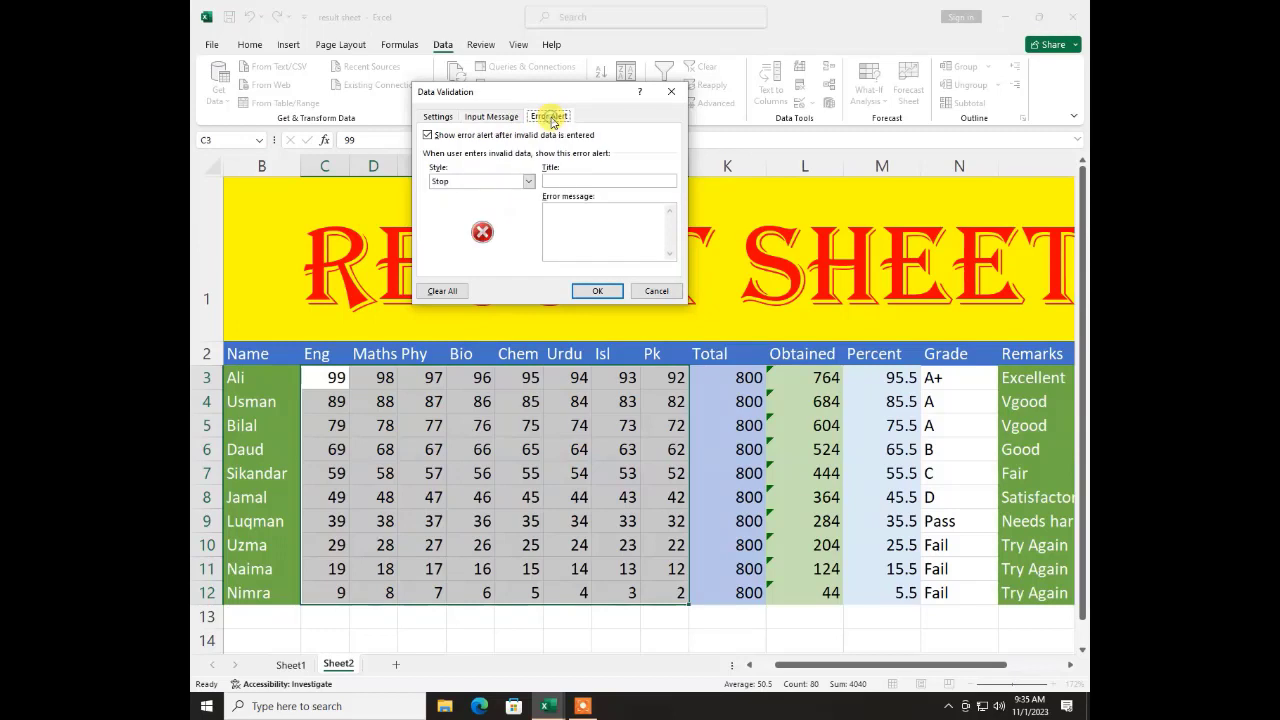
{"action": "left_click", "coordinate": [574, 181]}
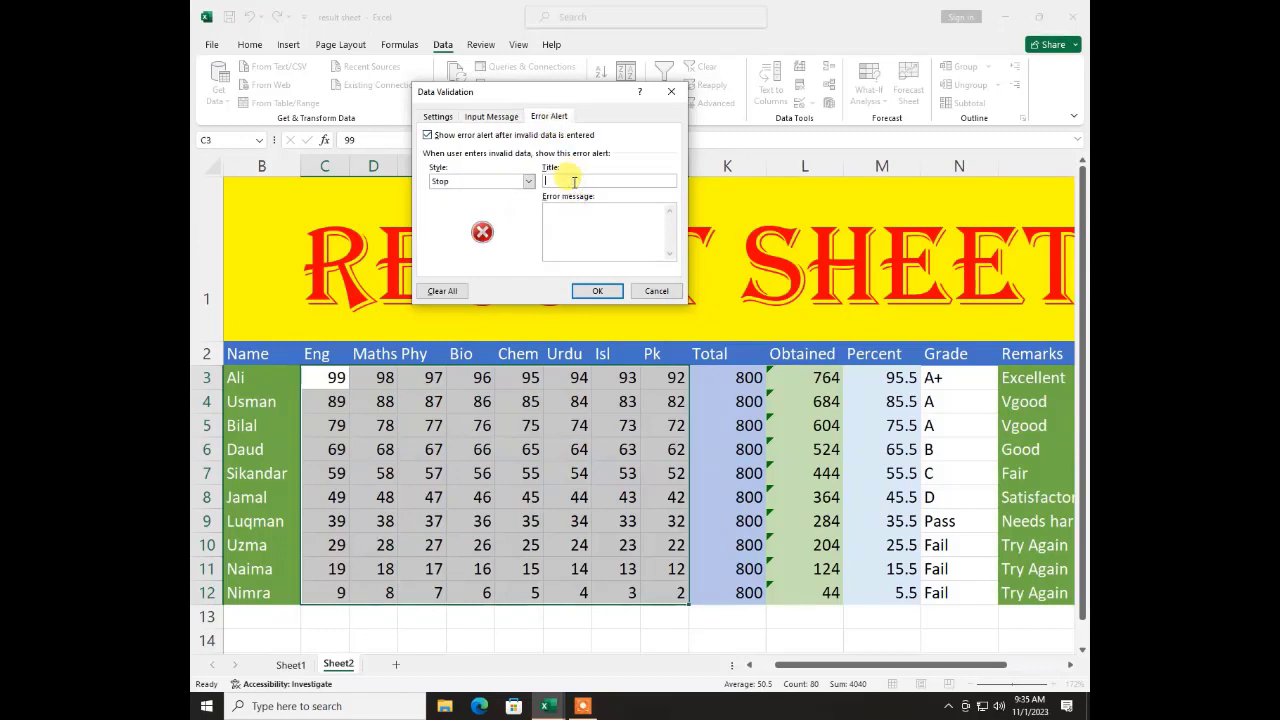
{"action": "type", "text": "Sorr"}
{"action": "type", "text": "y"}
{"action": "type", "text": "ou are wrong"}
{"action": "left_click", "coordinate": [488, 116]}
{"action": "left_click", "coordinate": [537, 116]}
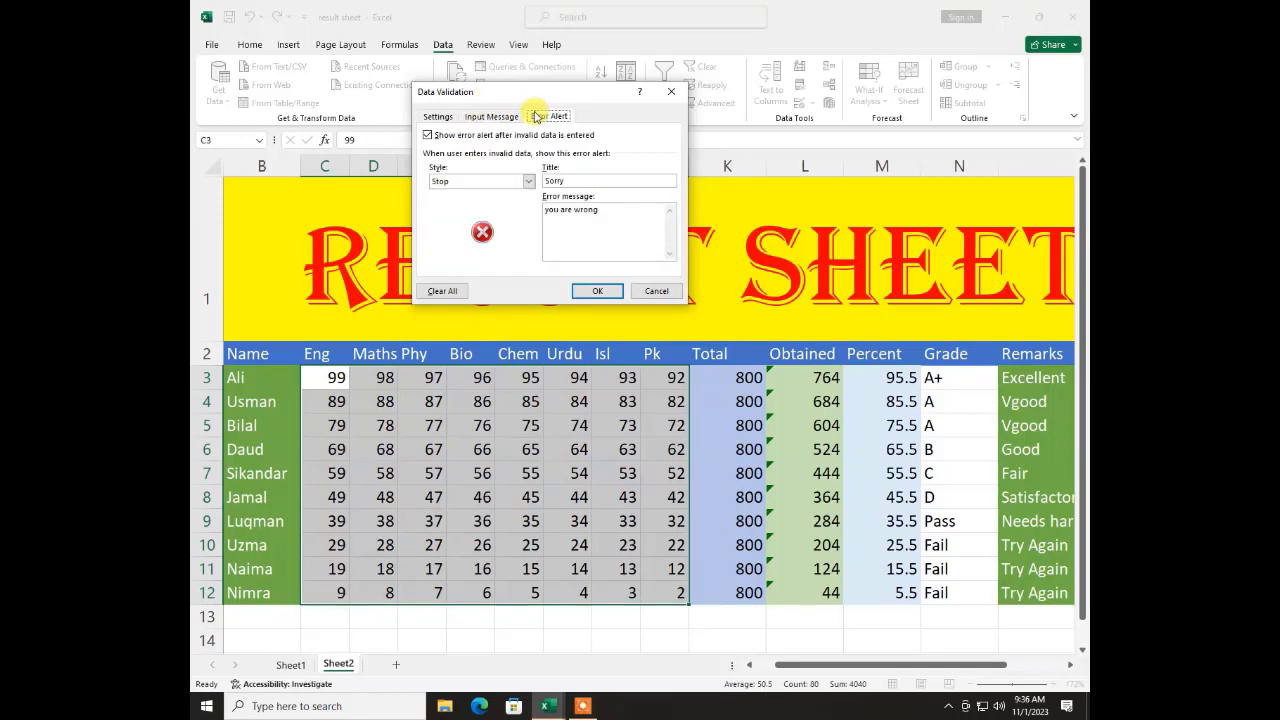
{"action": "left_click", "coordinate": [596, 291]}
Select a few marks to view their input message, try to enter 125 in D4, and cancel the entry
{"action": "left_click", "coordinate": [525, 452]}
{"action": "left_click", "coordinate": [602, 506]}
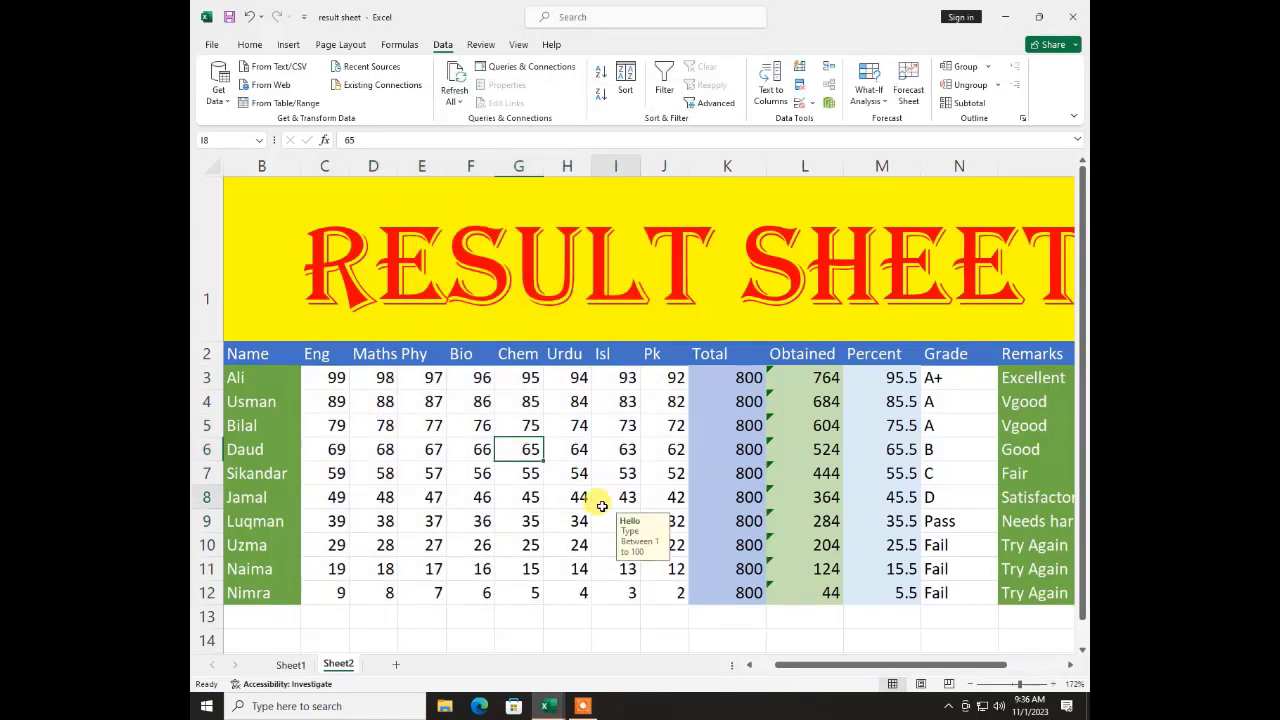
{"action": "left_click", "coordinate": [383, 398]}
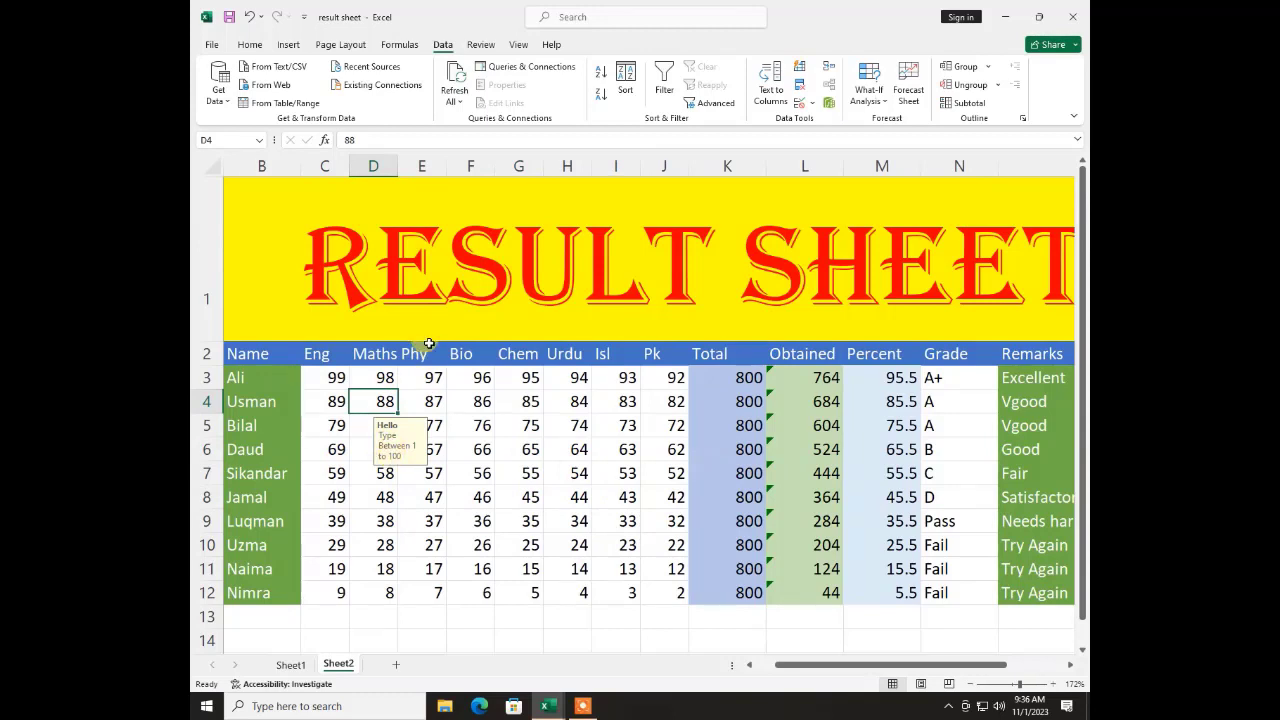
{"action": "type", "text": "125"}
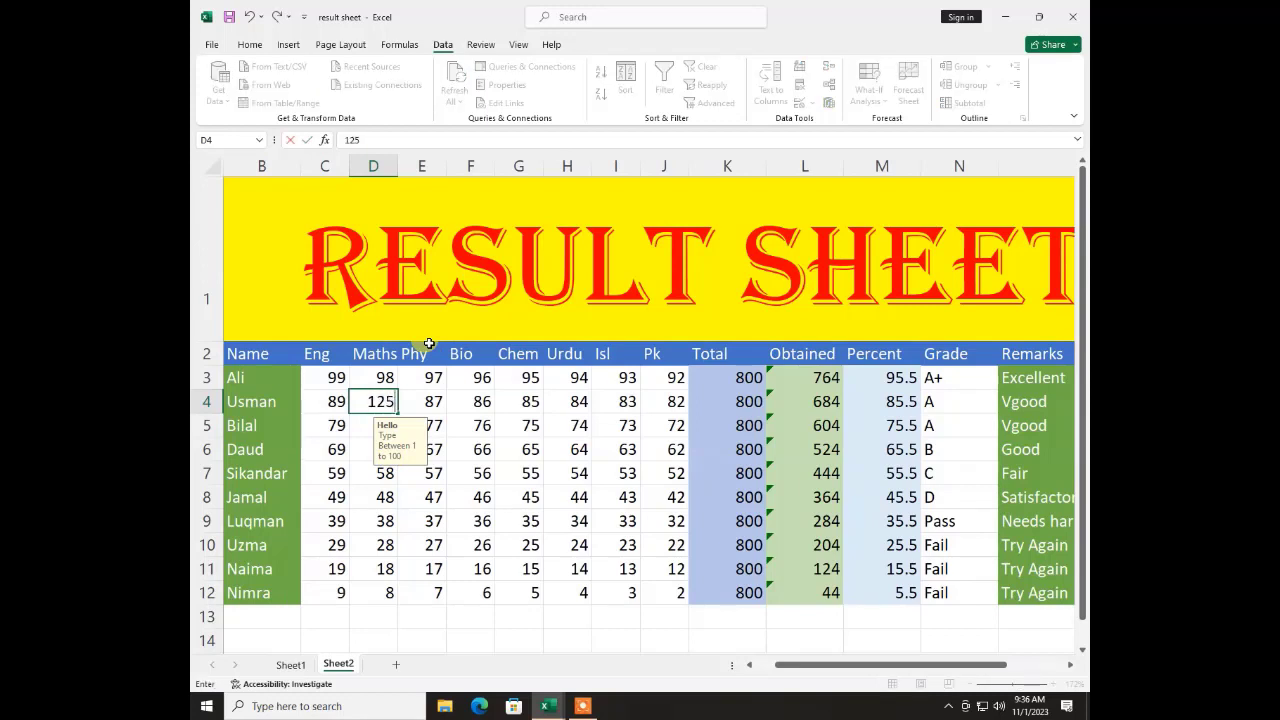
{"action": "key", "text": "Return"}
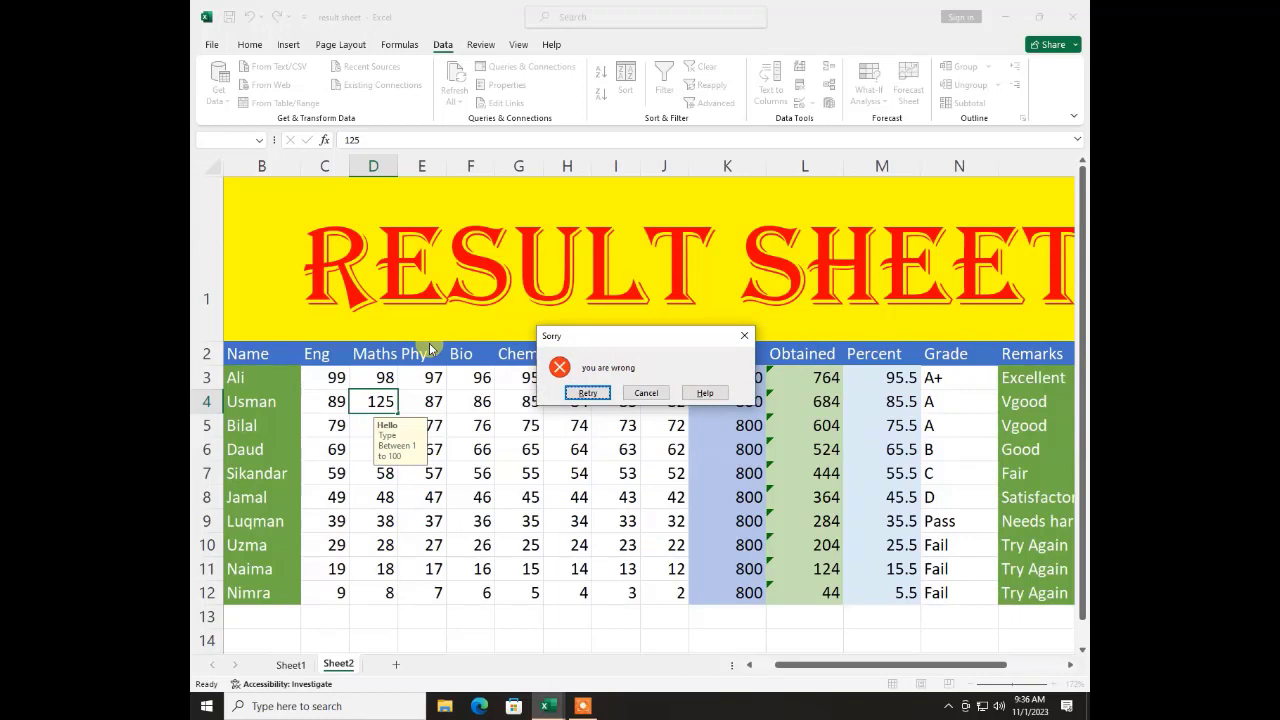
{"action": "key", "text": "Tab"}
{"action": "key", "text": "Return"}
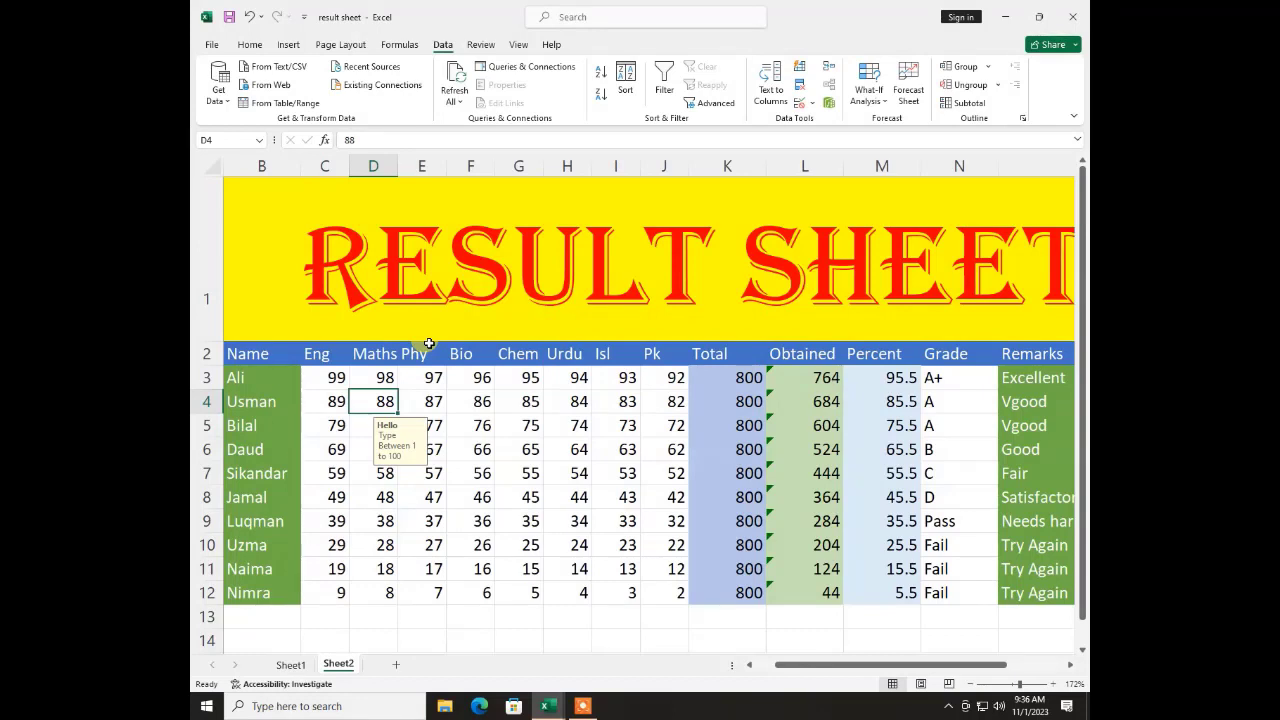
Test the lower validation limit by trying to enter -25 and 0 in D4, cancelling each entry
{"action": "type", "text": "-"}
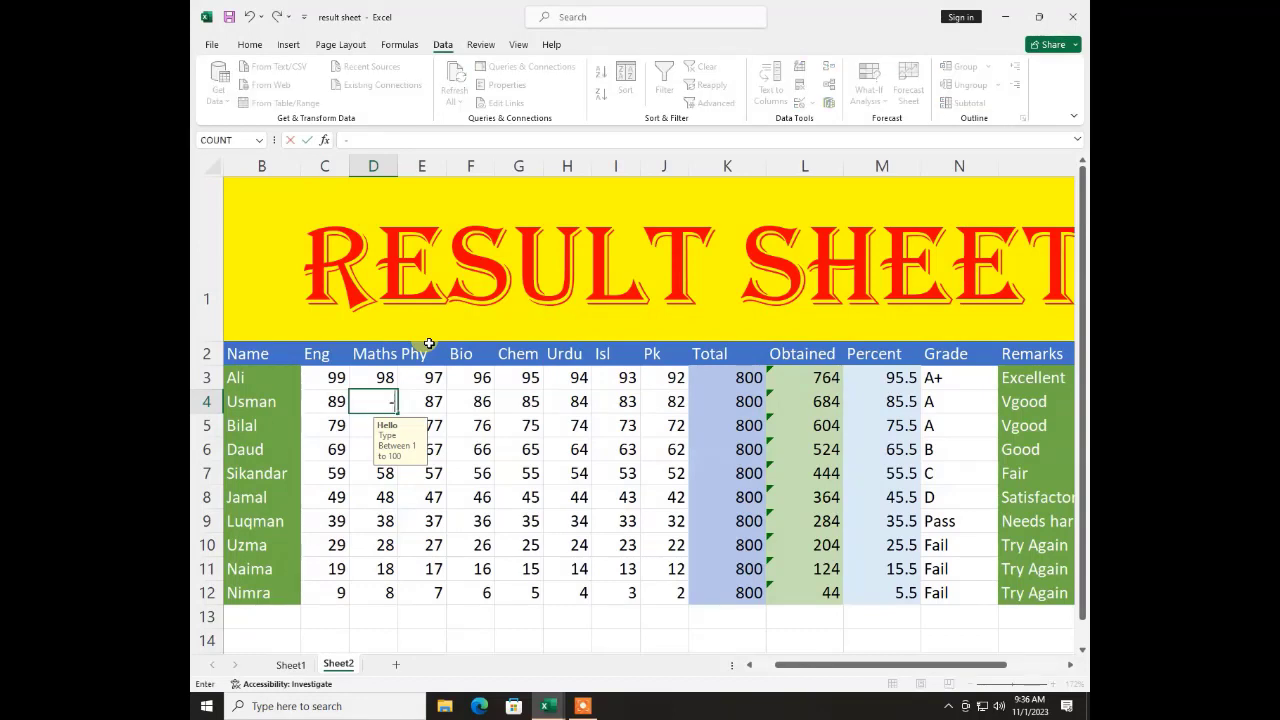
{"action": "type", "text": "25"}
{"action": "key", "text": "Return"}
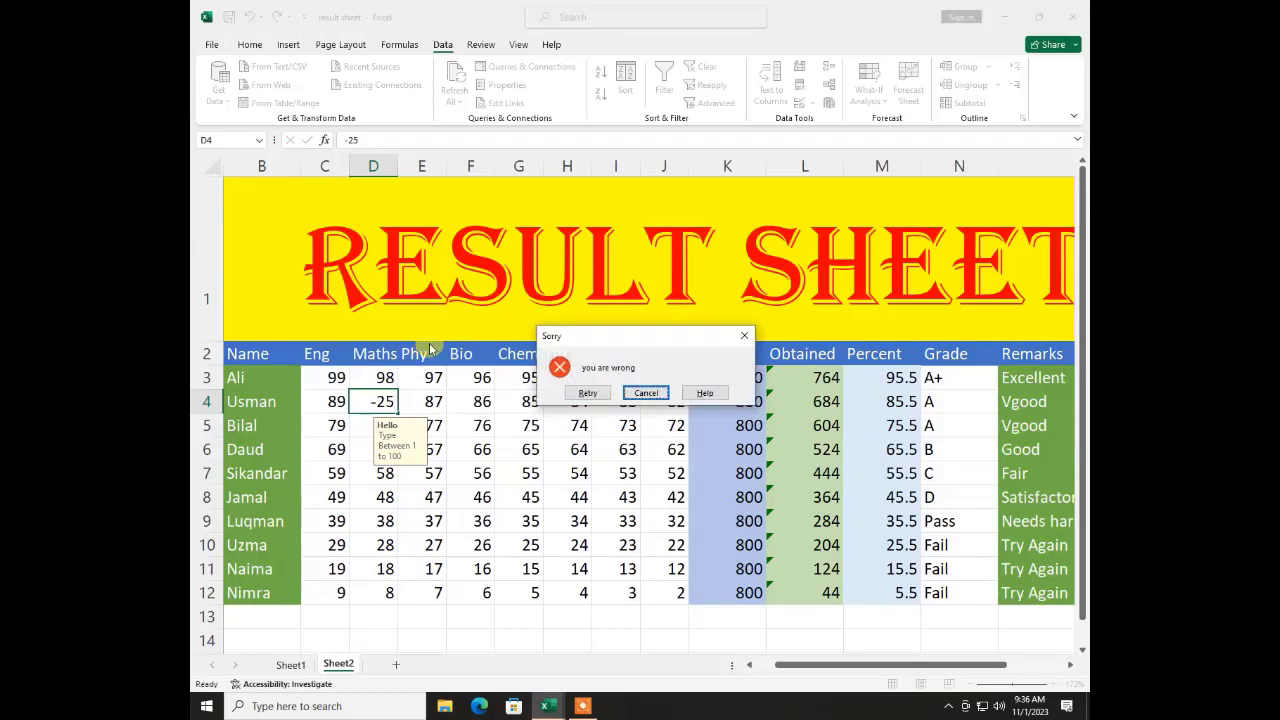
{"action": "key", "text": "Escape"}
{"action": "type", "text": "0"}
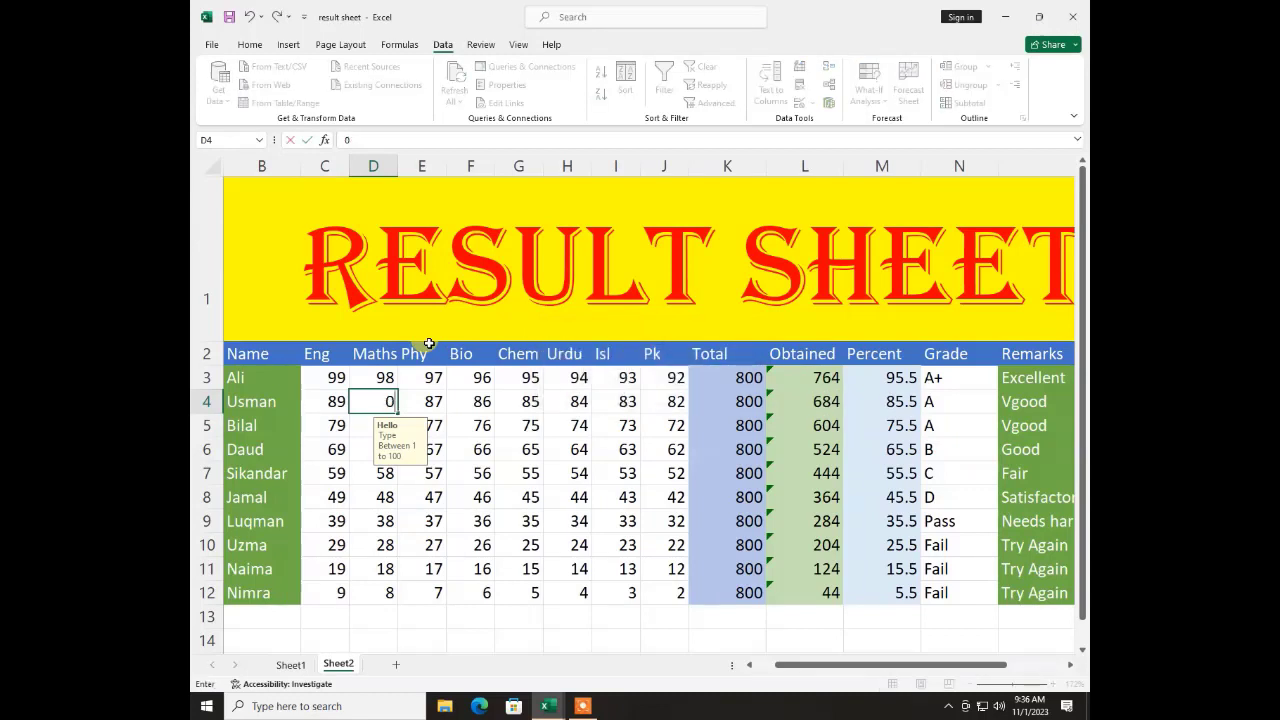
{"action": "key", "text": "Return"}
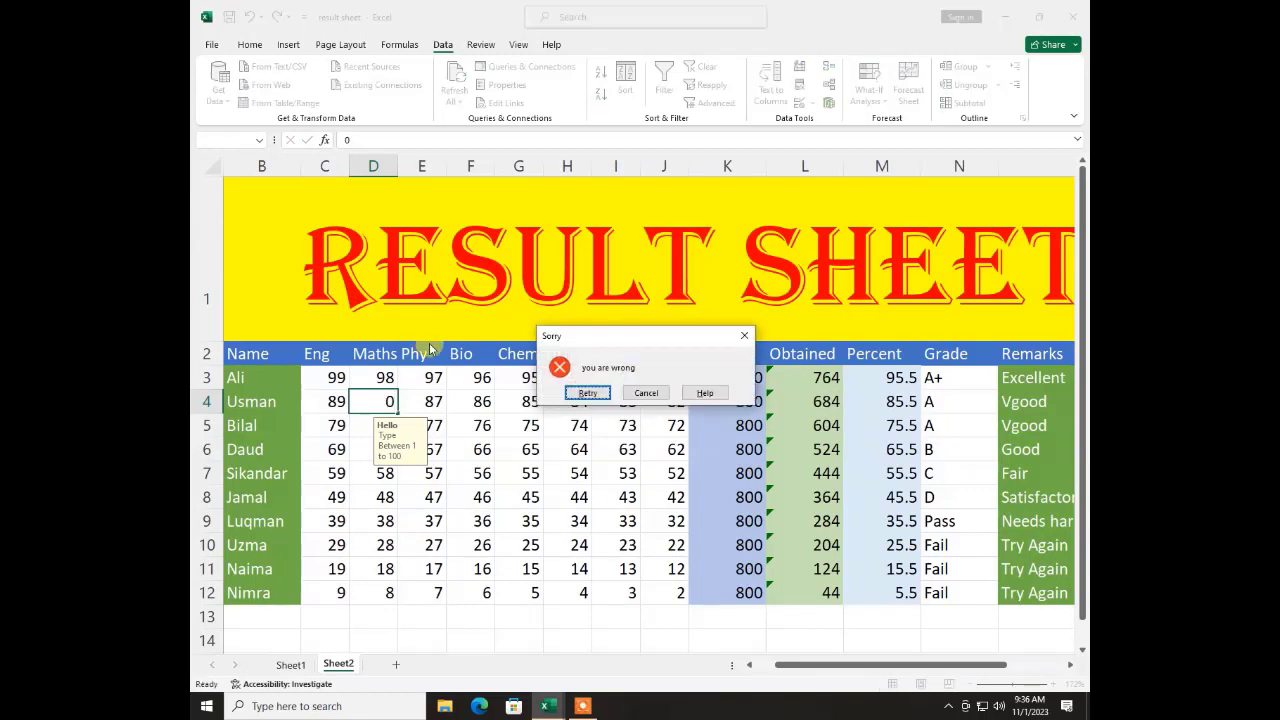
{"action": "key", "text": "Tab"}
{"action": "key", "text": "Return"}
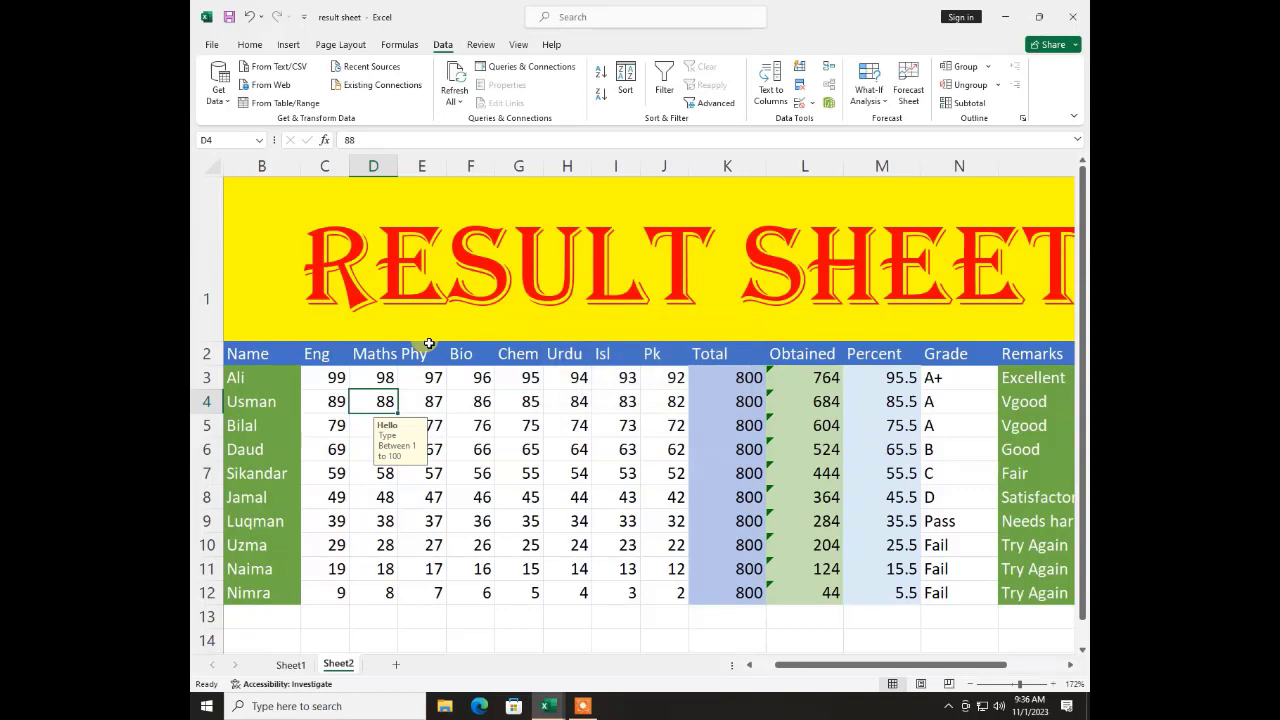
Try to enter the text "yhn" in D4 and cancel the entry
{"action": "type", "text": "yhn"}
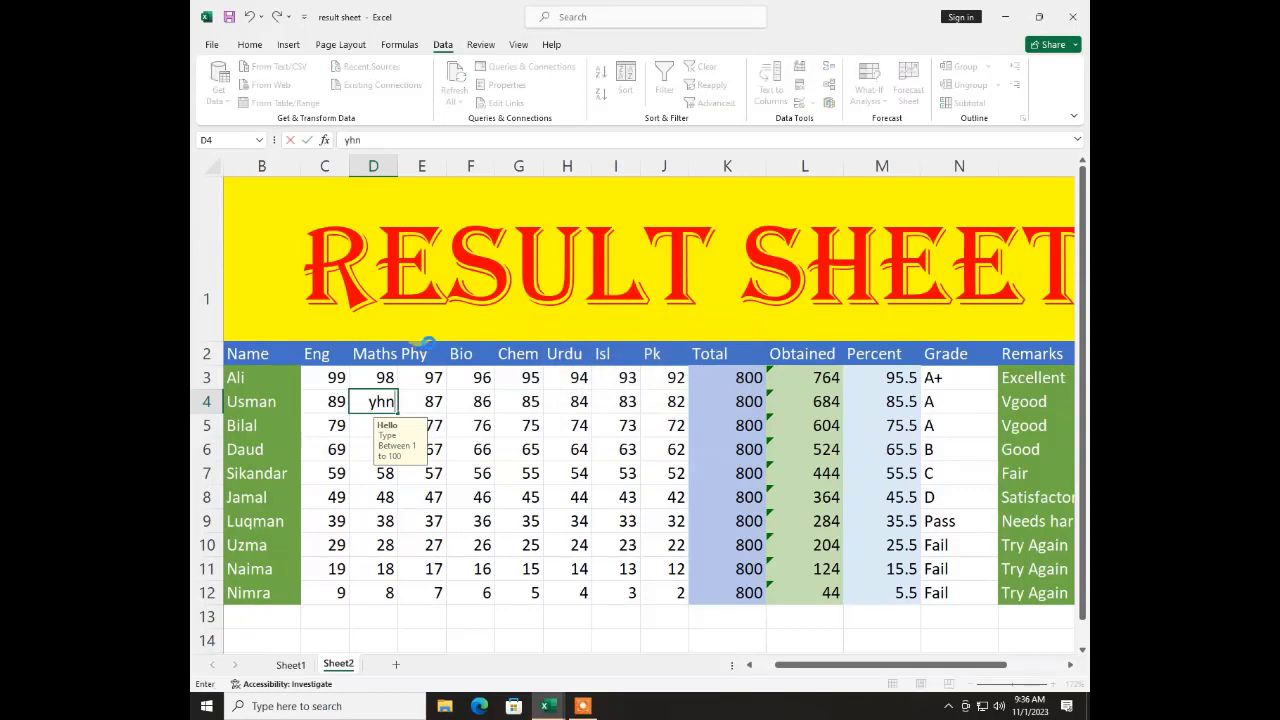
{"action": "key", "text": "Return"}
{"action": "key", "text": "Tab"}
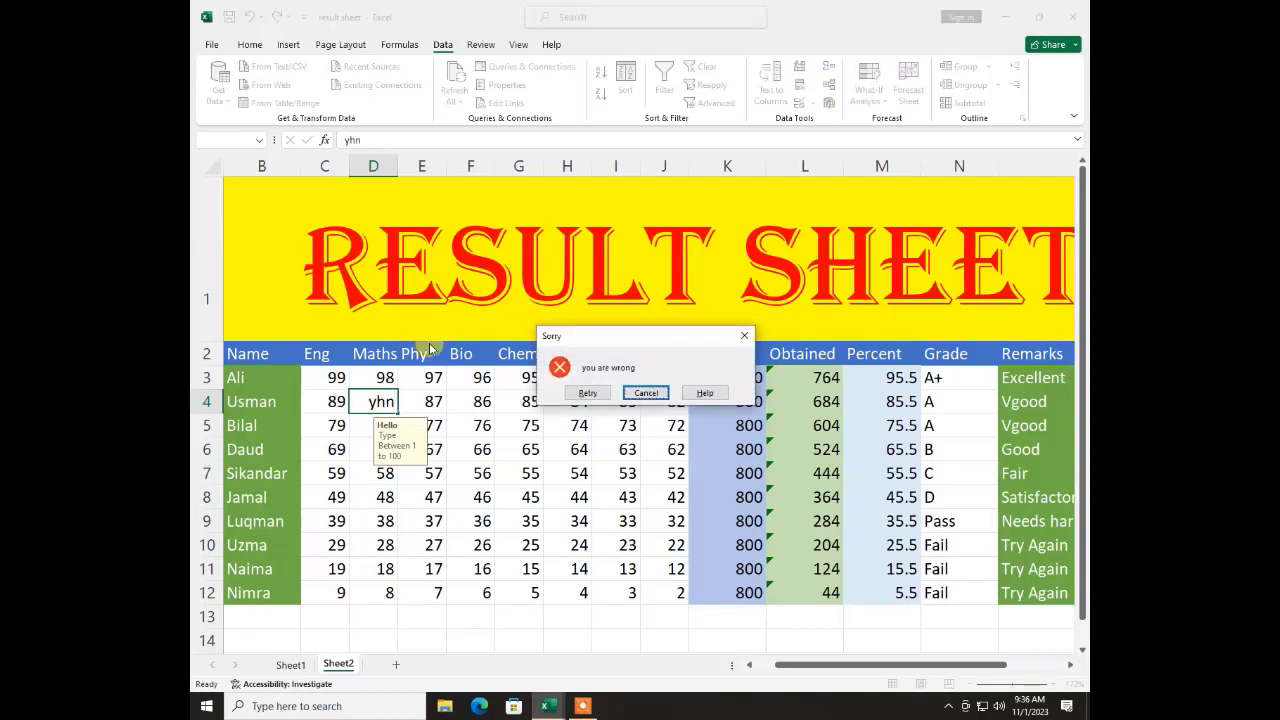
{"action": "key", "text": "Return"}
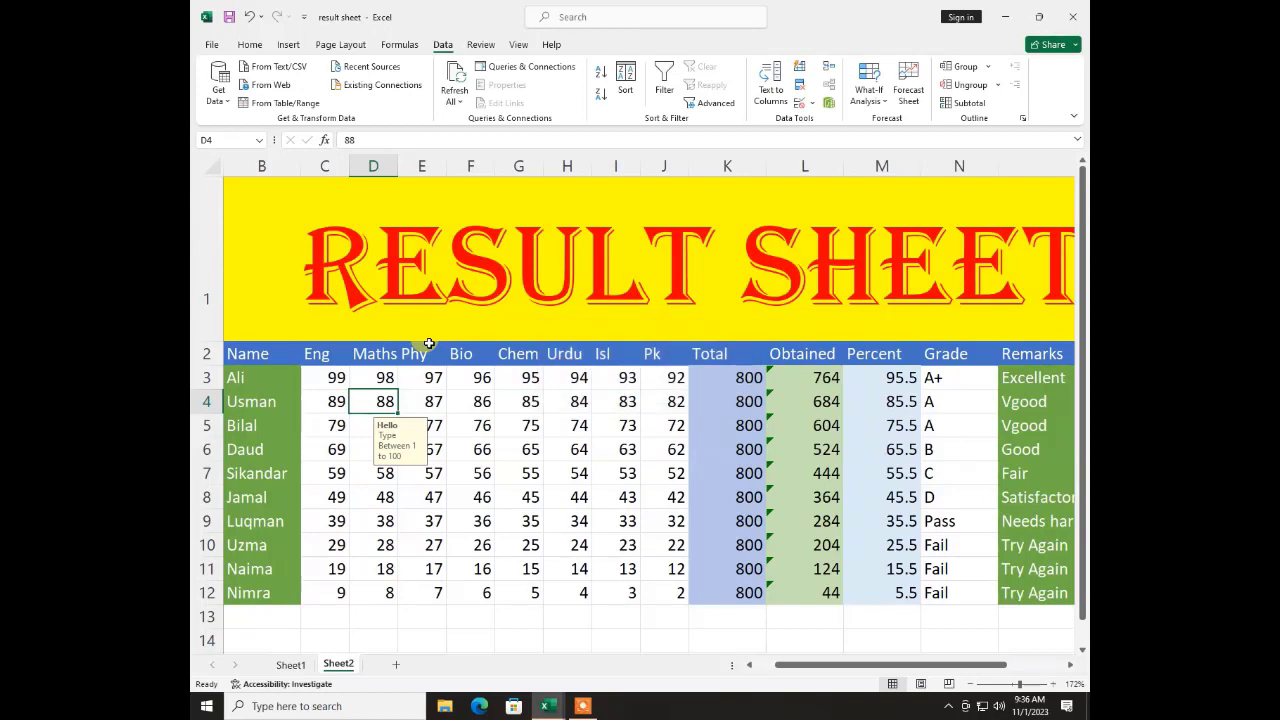
Set the Maths mark in D4 to 94
{"action": "type", "text": "94"}
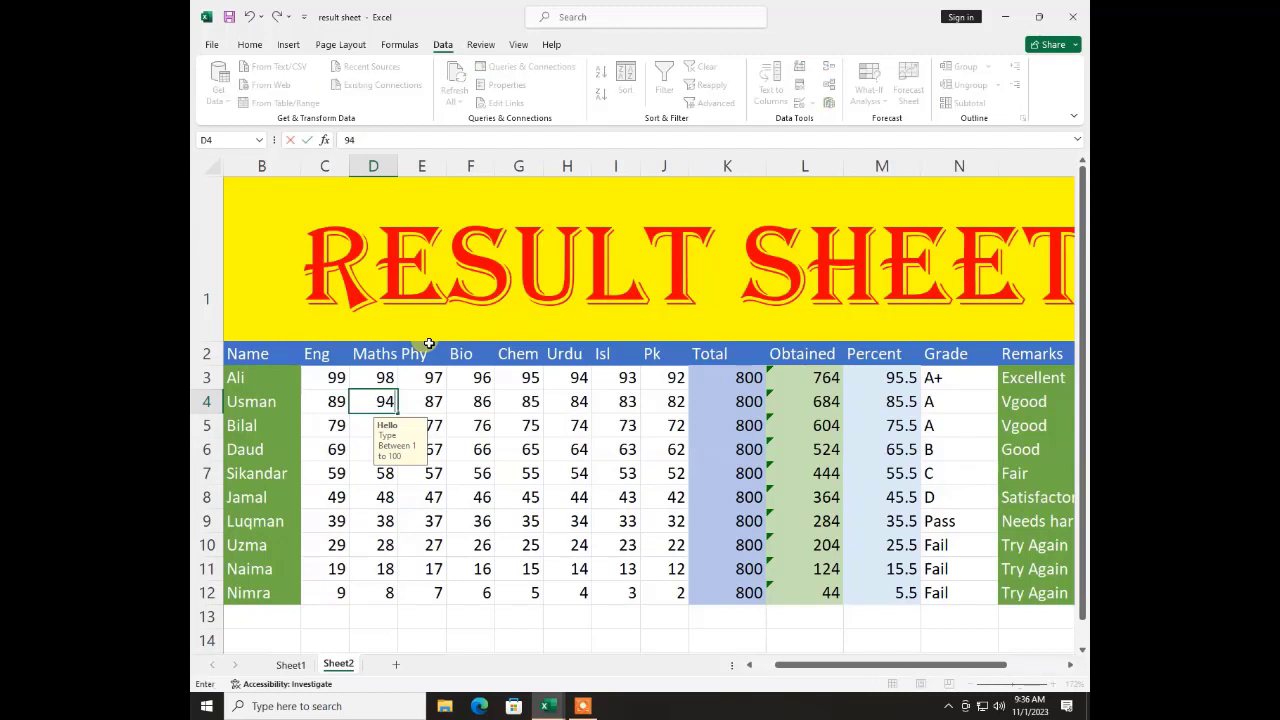
{"action": "key", "text": "Return"}
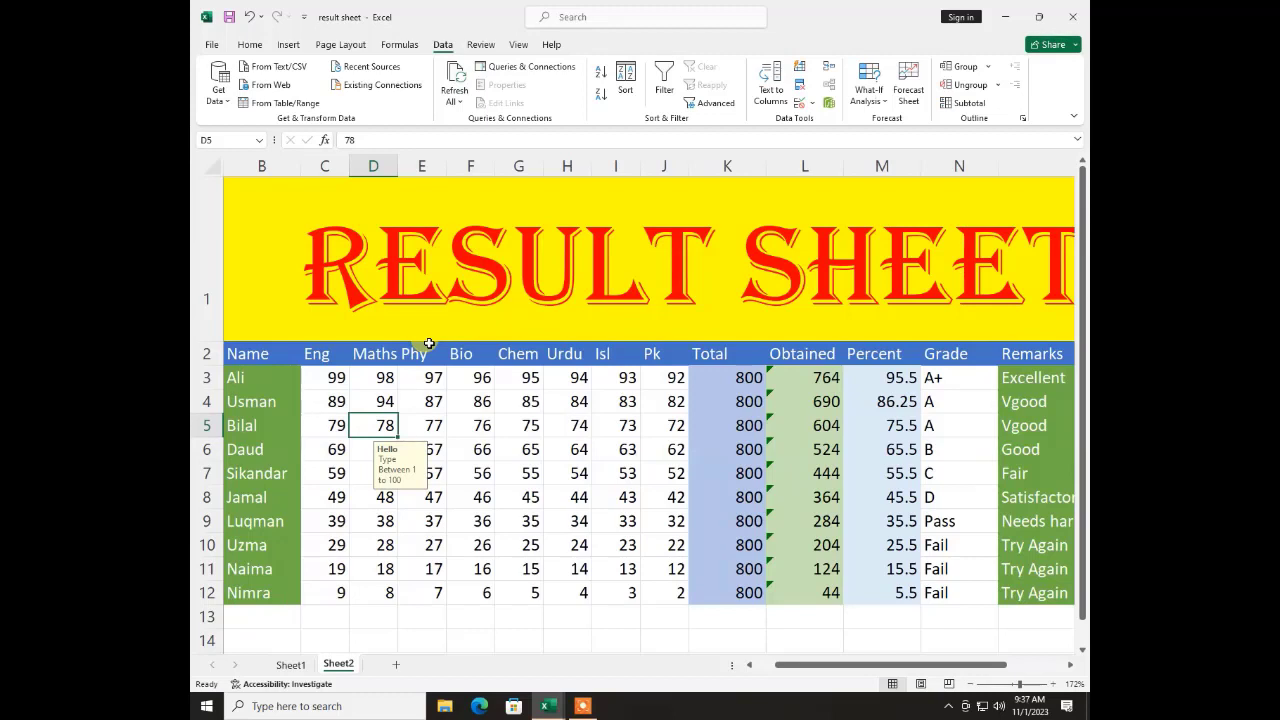
Clear all data validation from the marks in C3:J12 and select several marks to check that no input message remains
{"action": "mouse_move", "coordinate": [318, 378]}
{"action": "left_mouse_down"}
{"action": "mouse_move", "coordinate": [536, 478]}
{"action": "mouse_move", "coordinate": [650, 590]}
{"action": "left_mouse_up"}
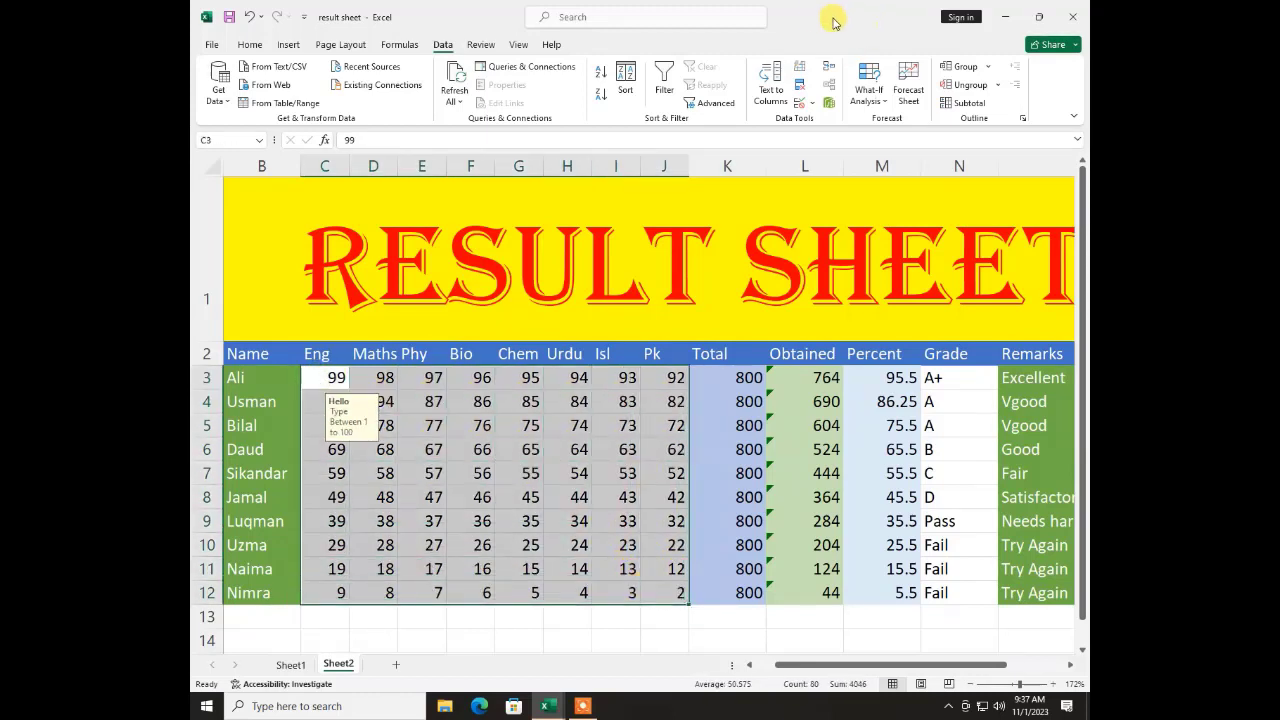
{"action": "left_click", "coordinate": [802, 108]}
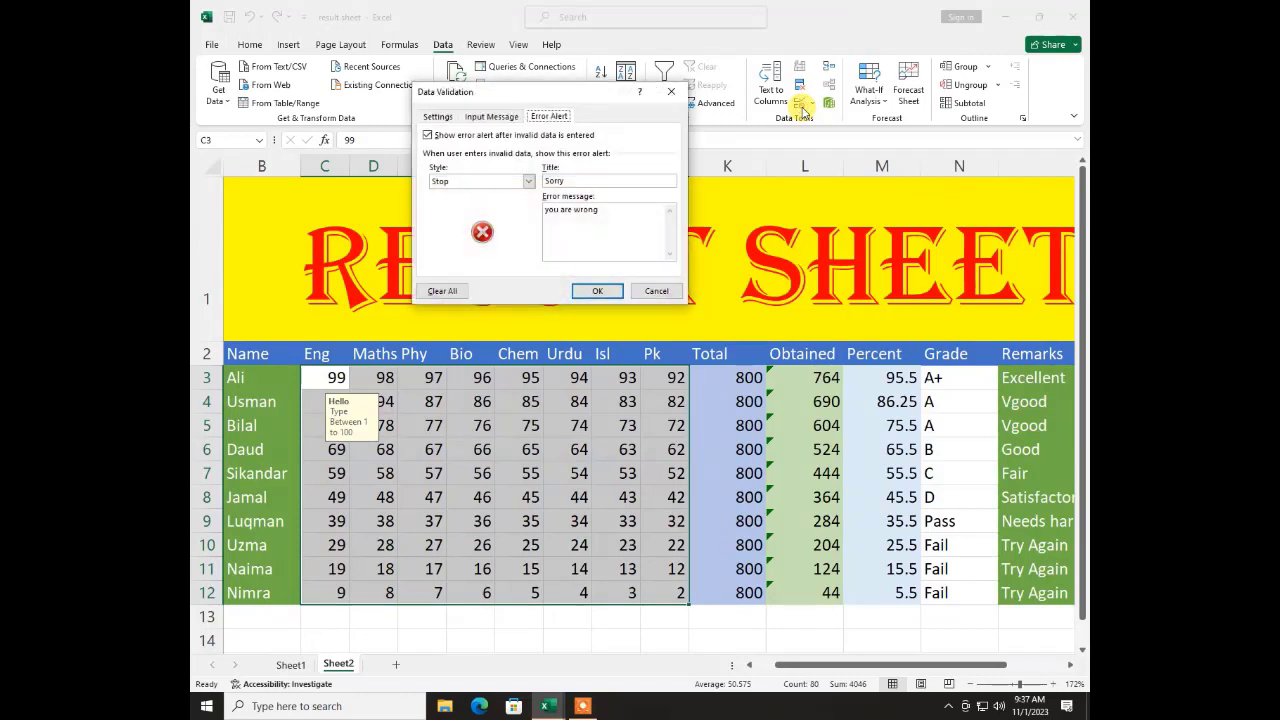
{"action": "left_click", "coordinate": [444, 291]}
{"action": "left_click", "coordinate": [597, 291]}
{"action": "left_click", "coordinate": [452, 428]}
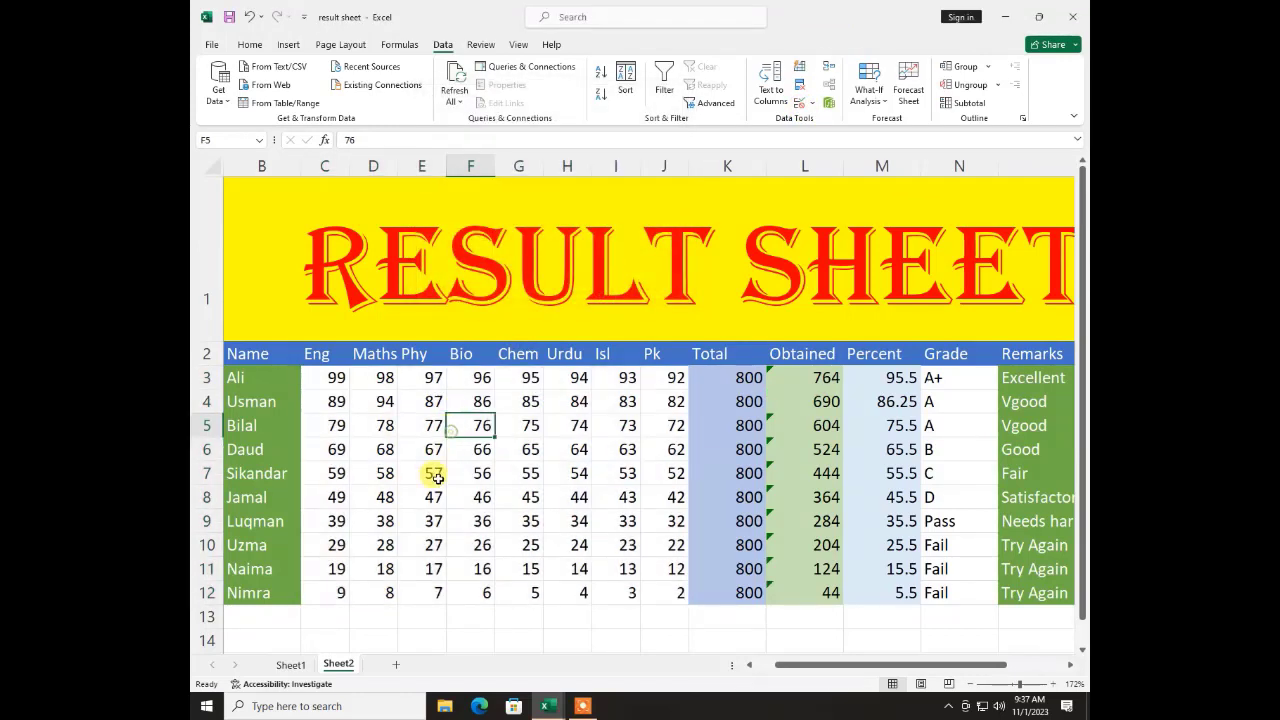
{"action": "left_click", "coordinate": [420, 497]}
{"action": "left_click", "coordinate": [400, 527]}
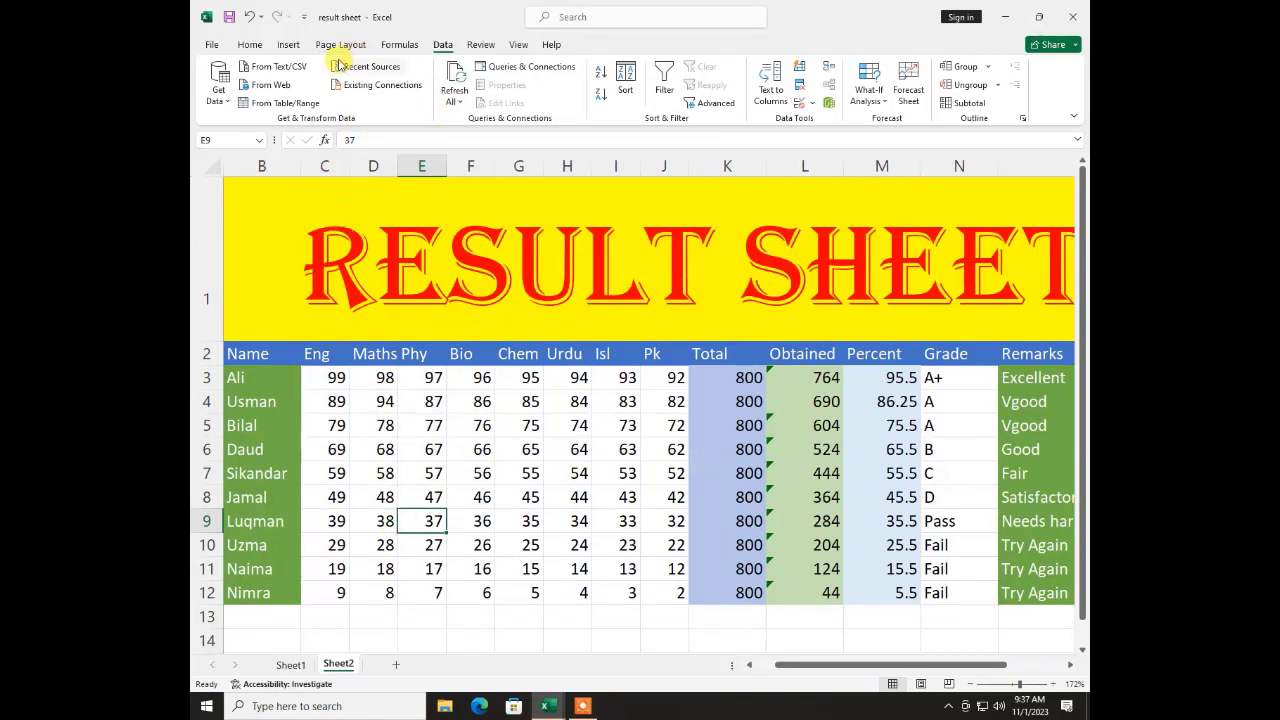
Switch to the SALES REPORT workbook and fill the salesman name in C3 down through C8
{"action": "mouse_move", "coordinate": [547, 706]}
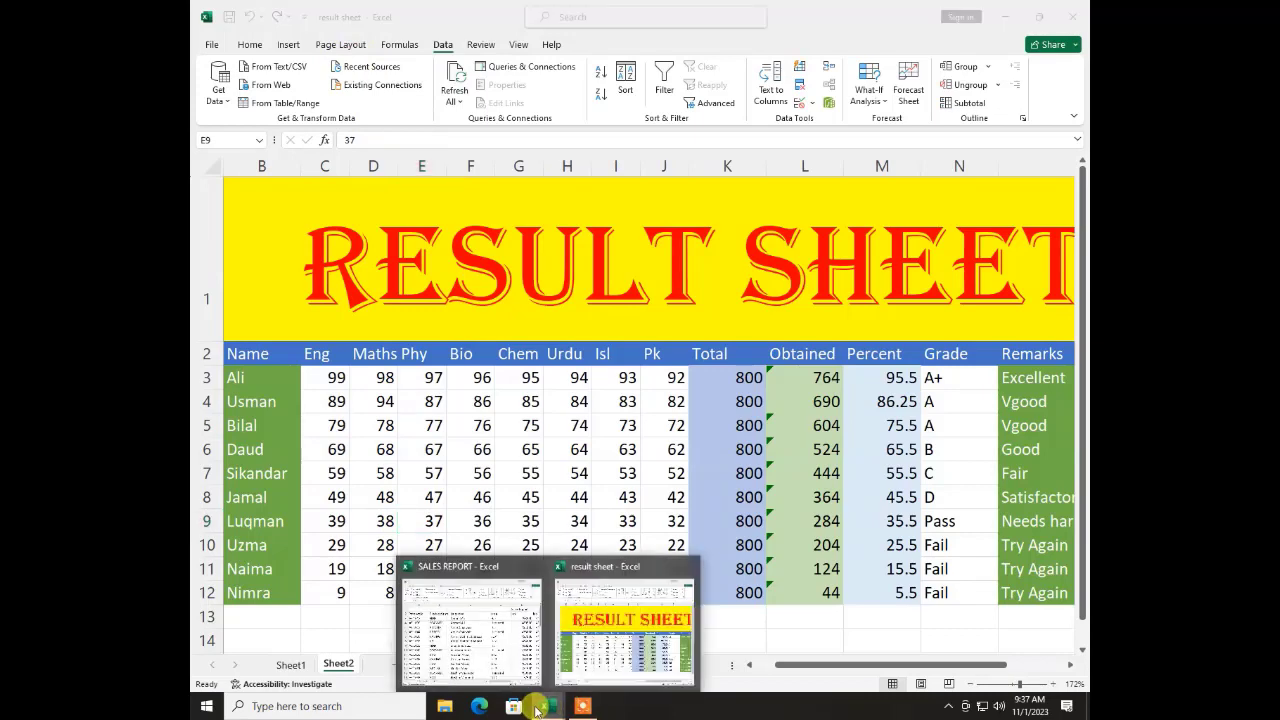
{"action": "left_click", "coordinate": [491, 658]}
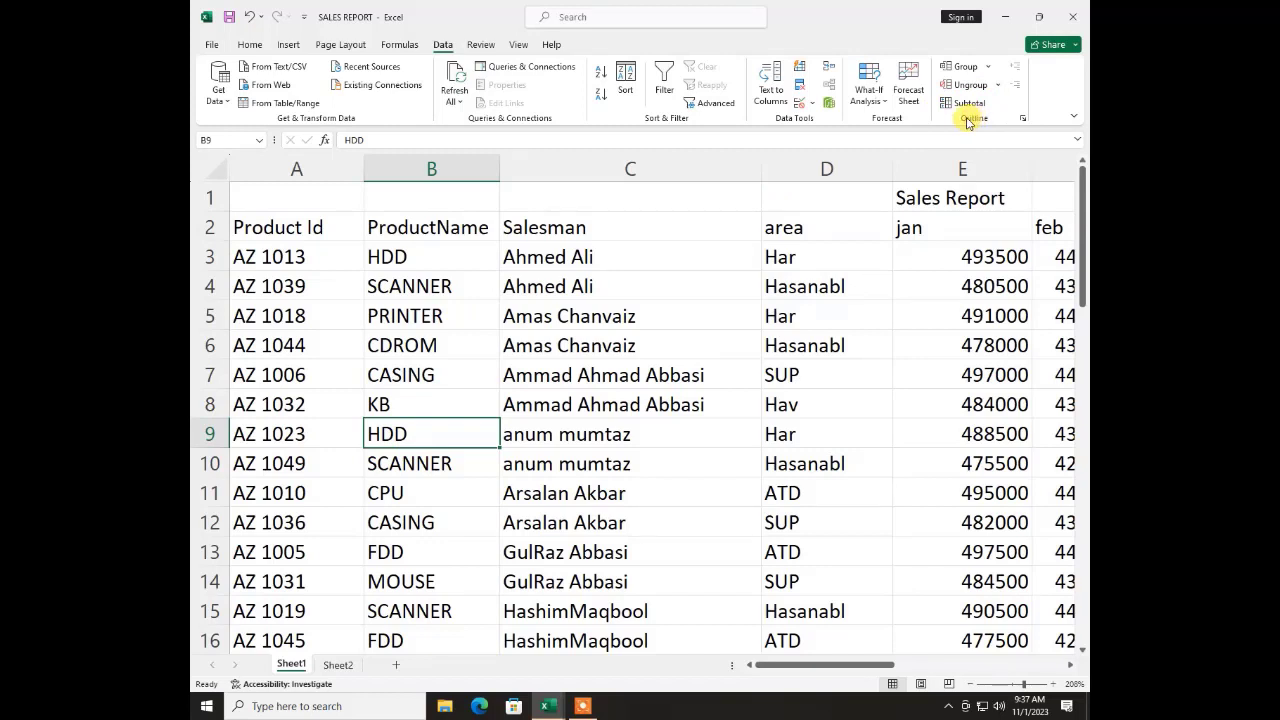
{"action": "left_click", "coordinate": [584, 285]}
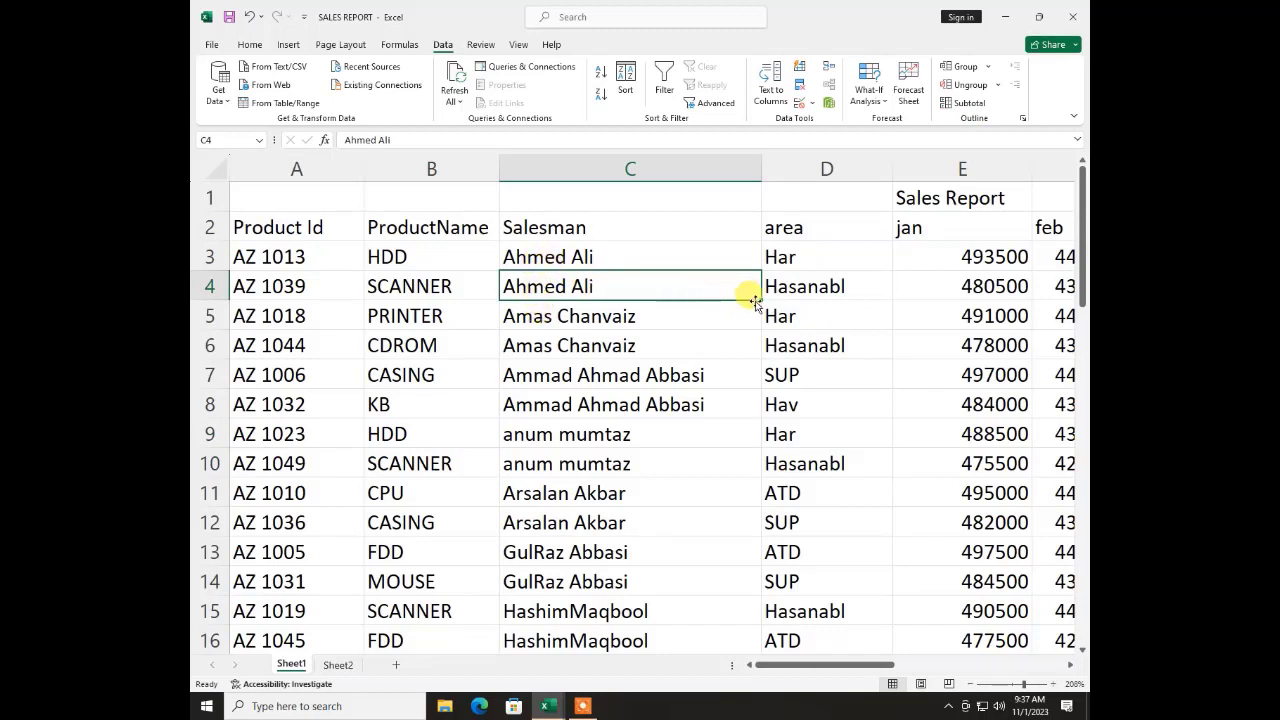
{"action": "left_click", "coordinate": [595, 257]}
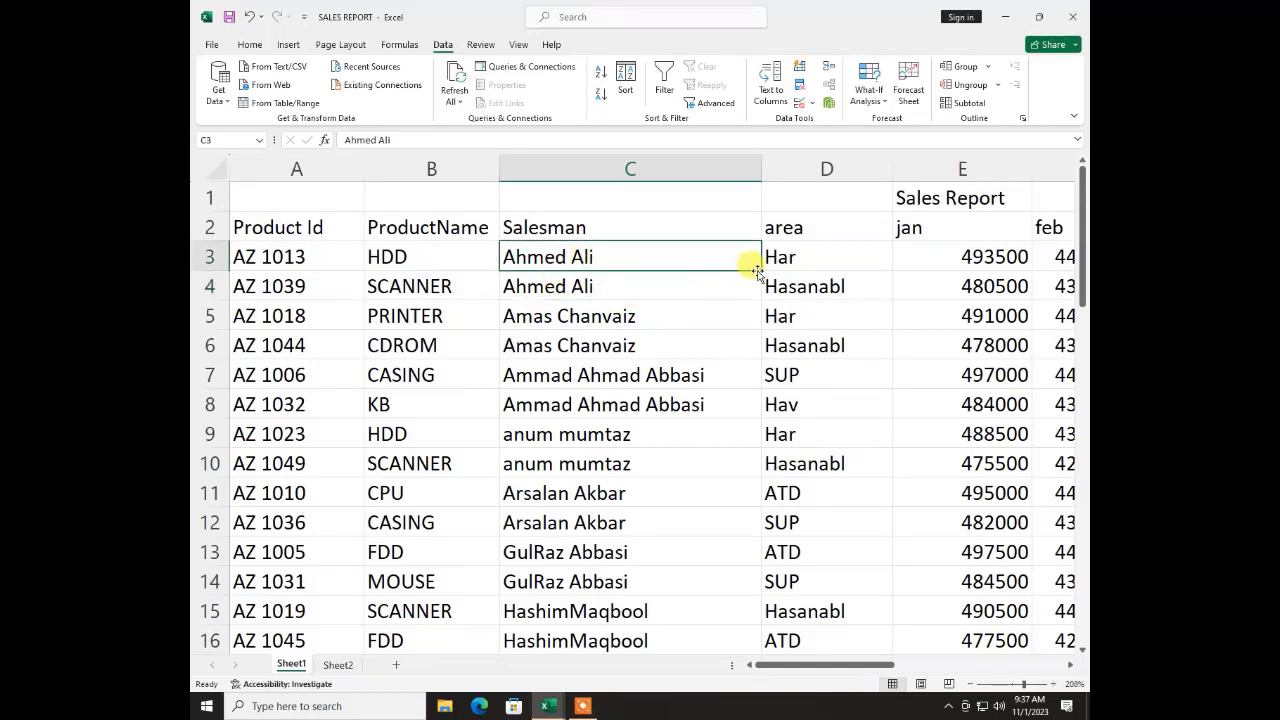
{"action": "left_click_drag", "start_coordinate": [758, 271], "coordinate": [748, 404]}
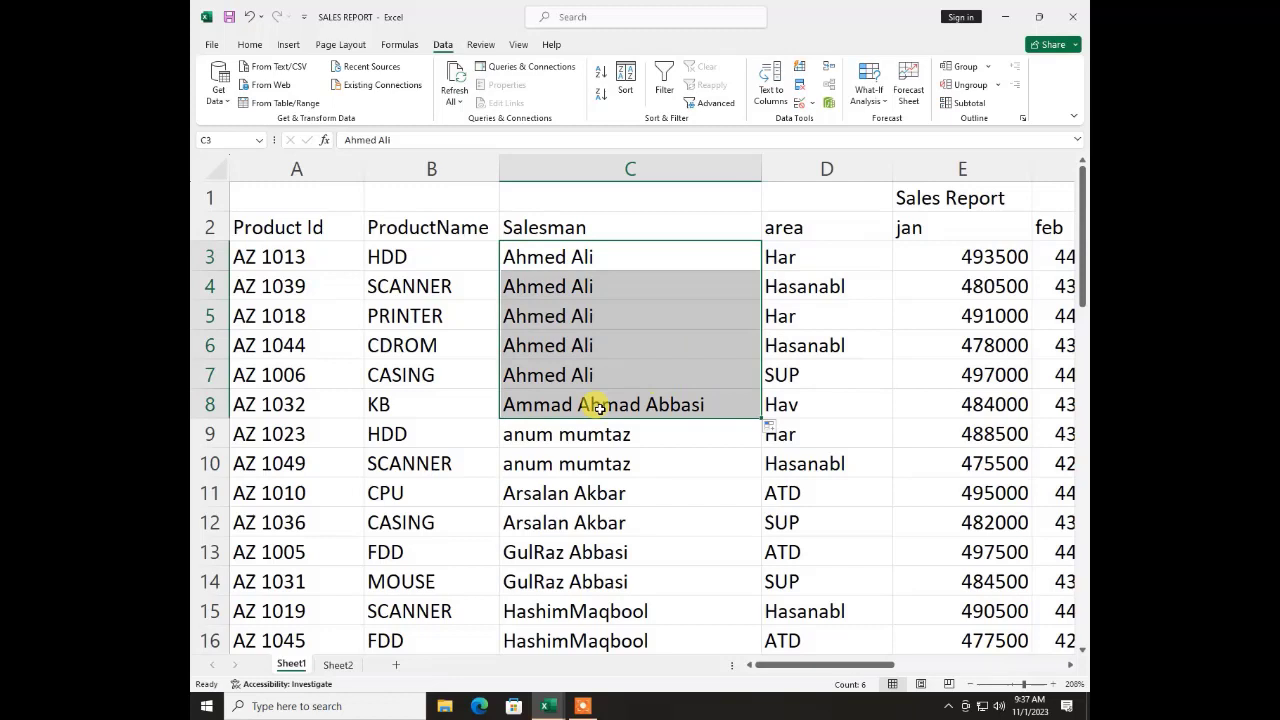
Fill the salesman name in C9 down through C12 and the one in C13 down through C18
{"action": "left_click", "coordinate": [529, 432]}
{"action": "scroll", "coordinate": [536, 436], "scroll_direction": "down", "scroll_amount": 1}
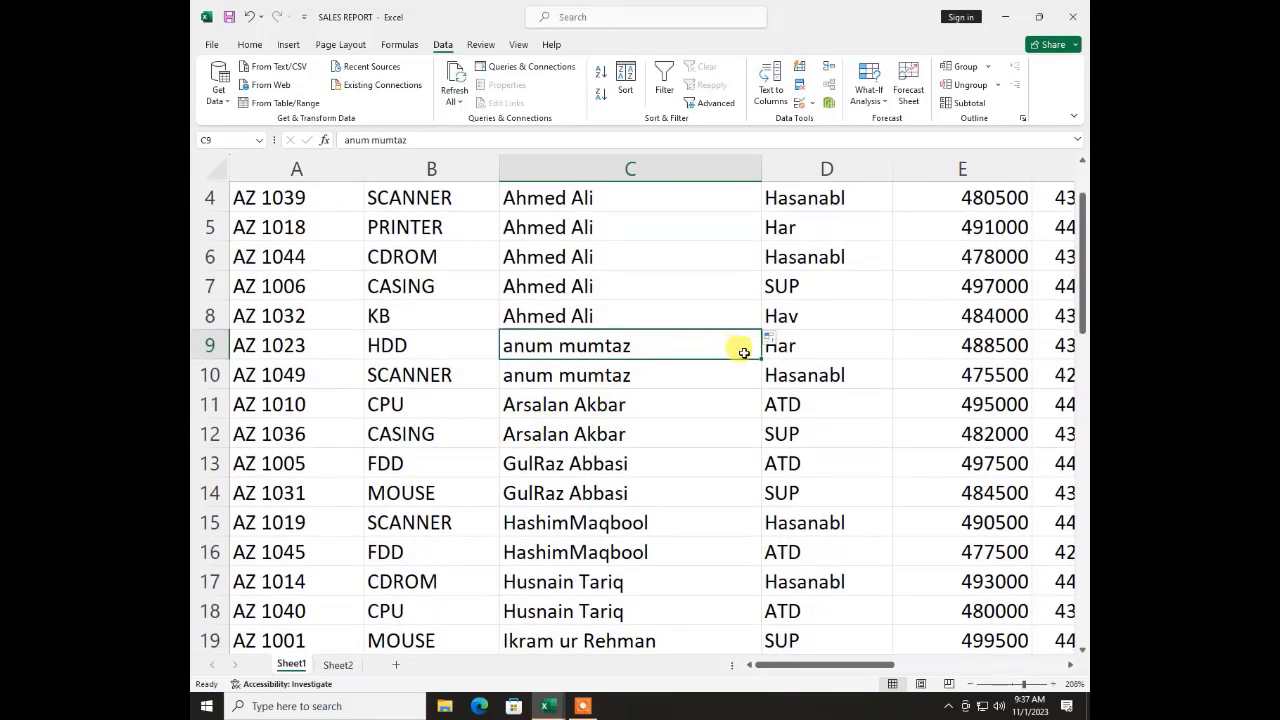
{"action": "left_click_drag", "start_coordinate": [757, 373], "coordinate": [829, 434]}
{"action": "left_click", "coordinate": [620, 468]}
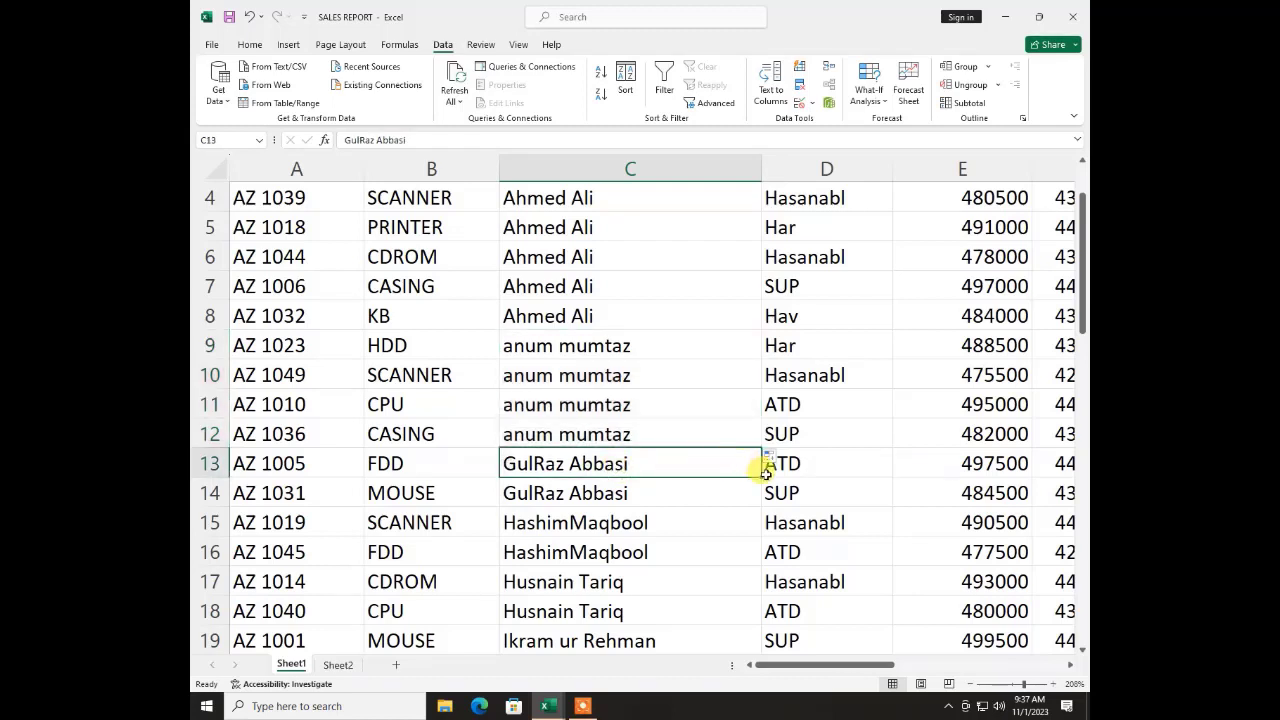
{"action": "left_click_drag", "start_coordinate": [752, 474], "coordinate": [746, 620]}
Fill salesman names down column C in blocks from C19 to C49, including C32 through C39 and C40 through C49
{"action": "scroll", "coordinate": [509, 450], "scroll_direction": "down", "scroll_amount": 3}
{"action": "left_click", "coordinate": [543, 376]}
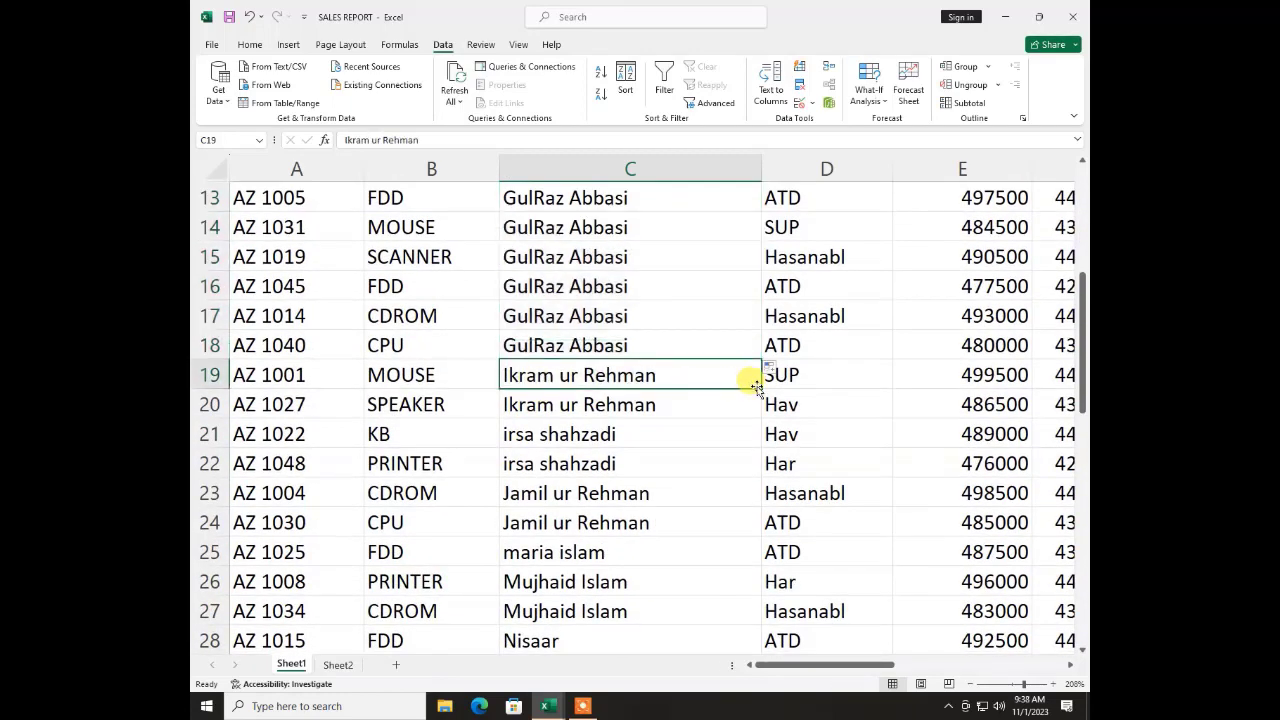
{"action": "left_click_drag", "start_coordinate": [757, 388], "coordinate": [694, 522]}
{"action": "left_click", "coordinate": [712, 502]}
{"action": "left_click", "coordinate": [698, 553]}
{"action": "left_click", "coordinate": [608, 546]}
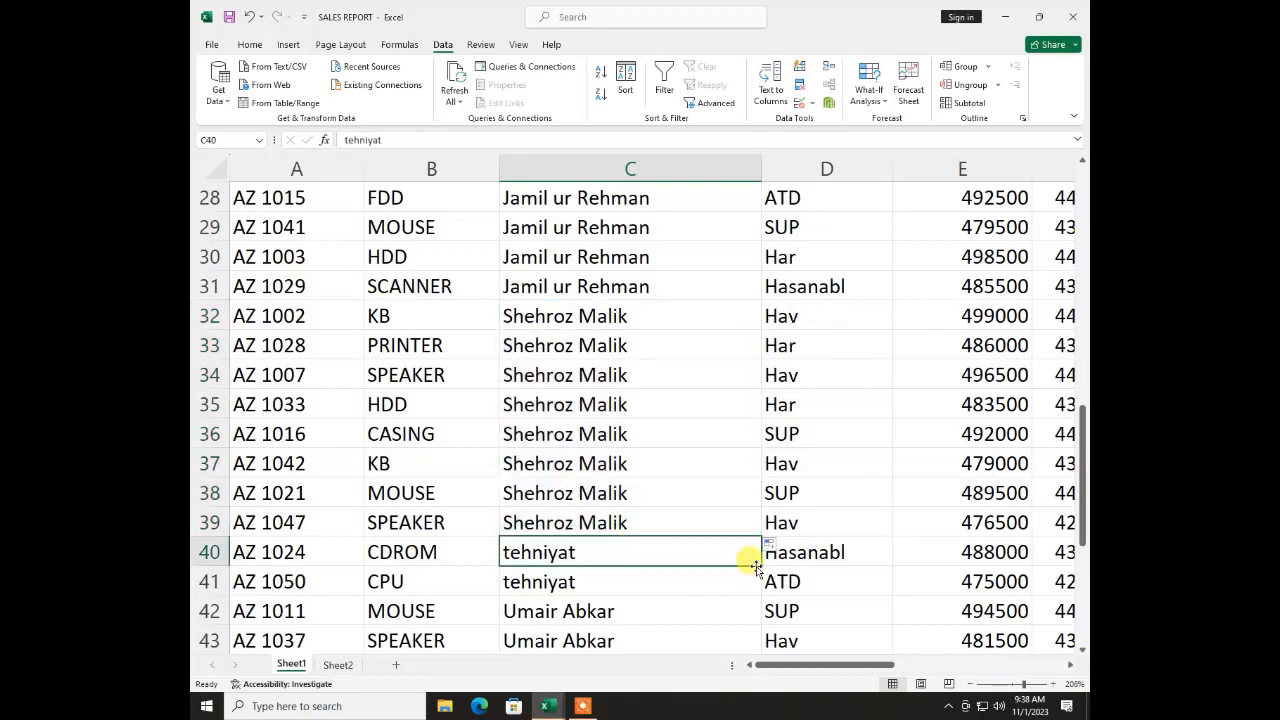
{"action": "left_click_drag", "start_coordinate": [762, 566], "coordinate": [703, 524]}
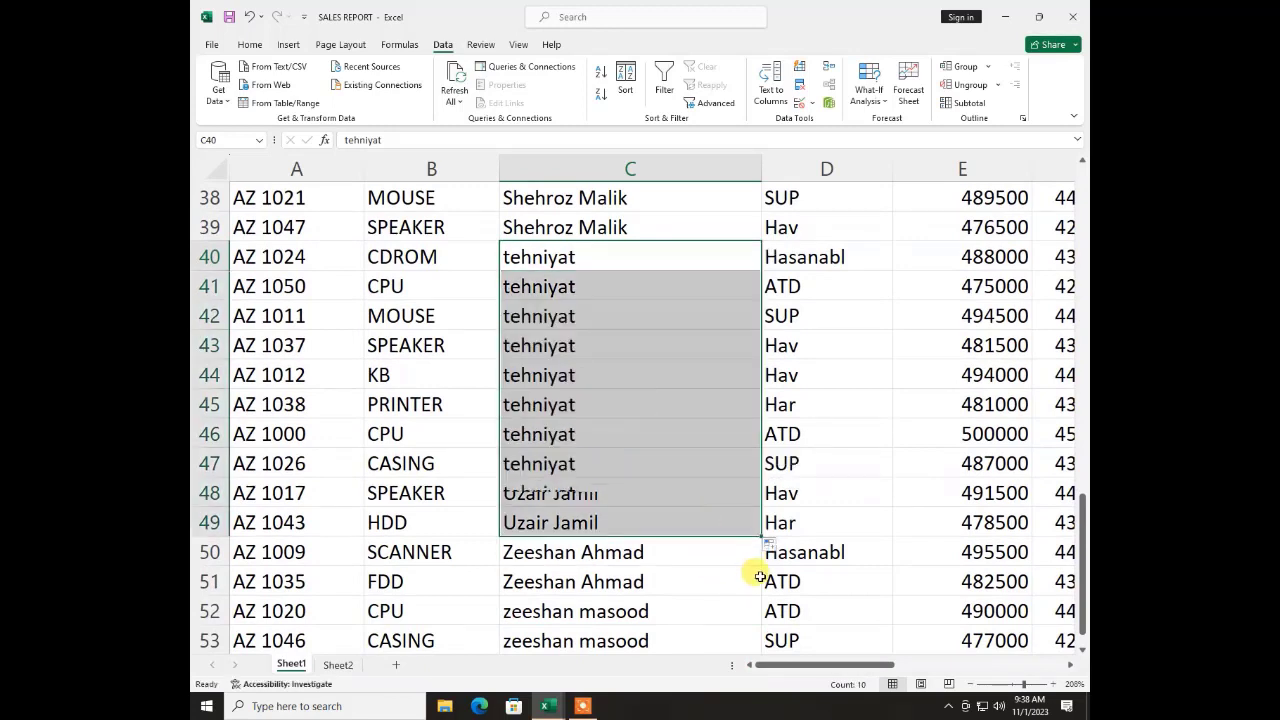
Fill the salesman name in C50 down through C53
{"action": "left_click", "coordinate": [730, 551]}
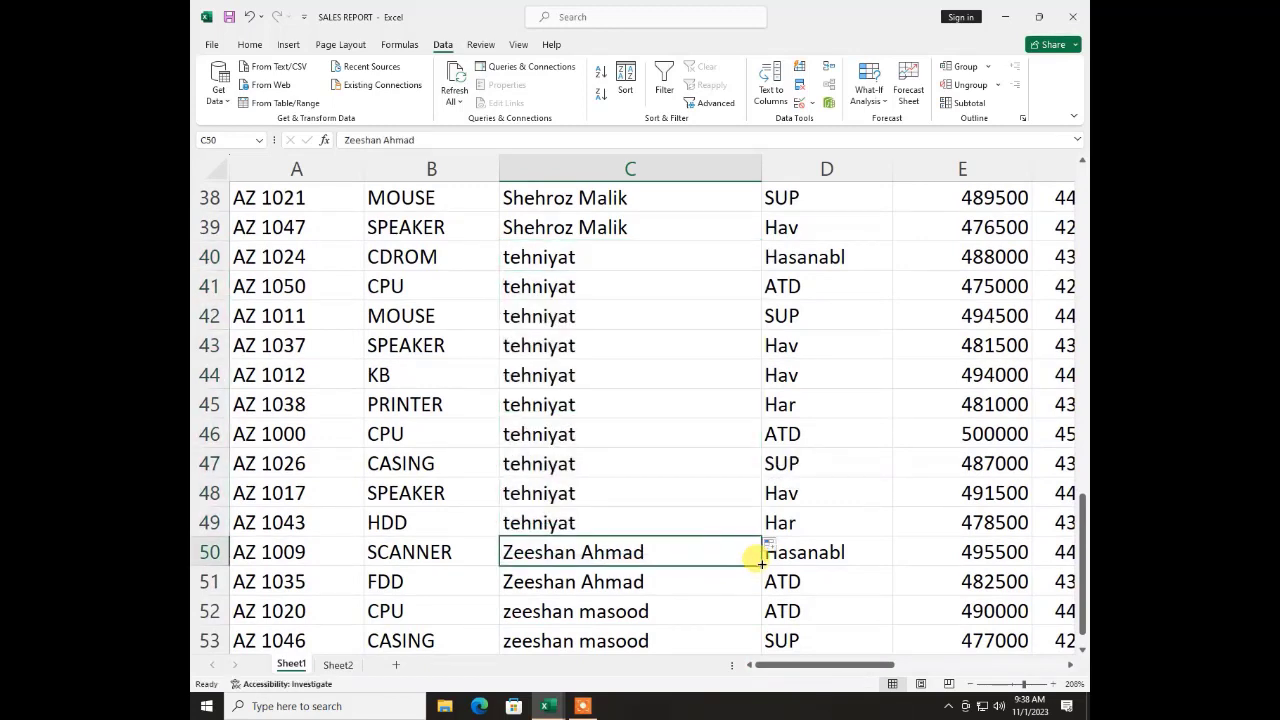
{"action": "left_click_drag", "start_coordinate": [761, 567], "coordinate": [726, 600]}
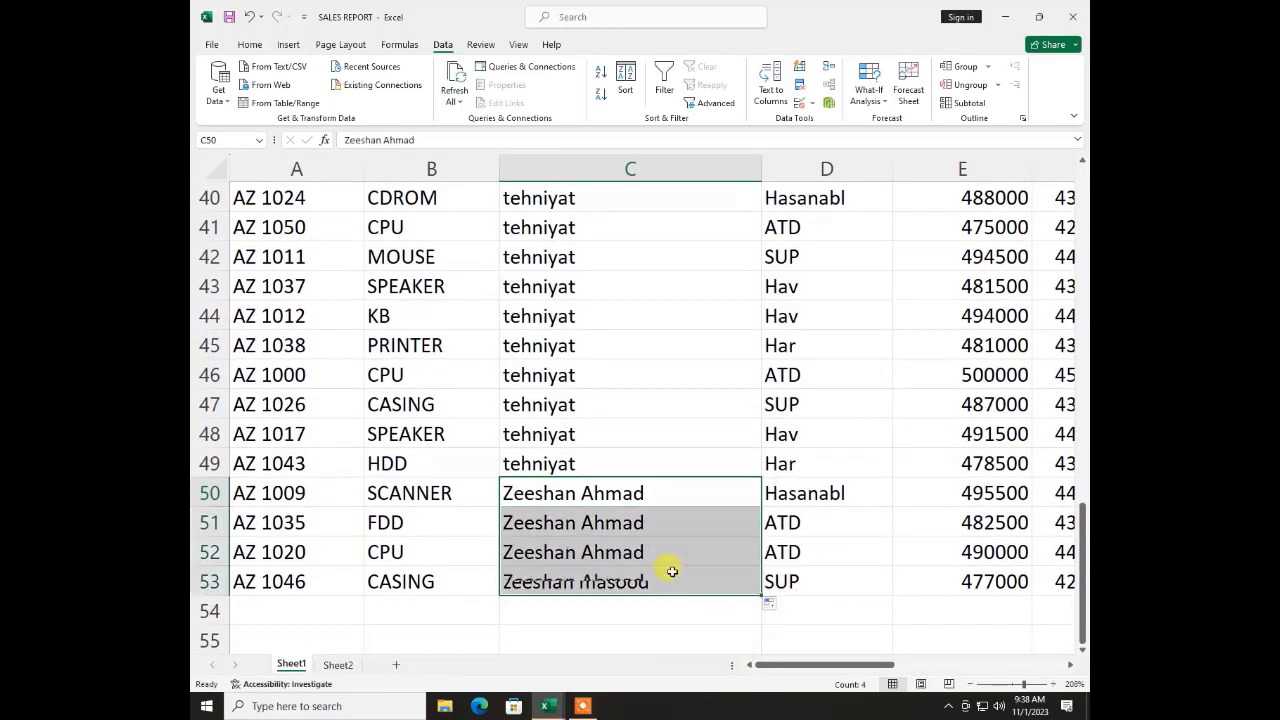
{"action": "left_click", "coordinate": [665, 555]}
{"action": "scroll", "coordinate": [595, 517], "scroll_direction": "up", "scroll_amount": 4}
{"action": "scroll", "coordinate": [595, 517], "scroll_direction": "up", "scroll_amount": 9}
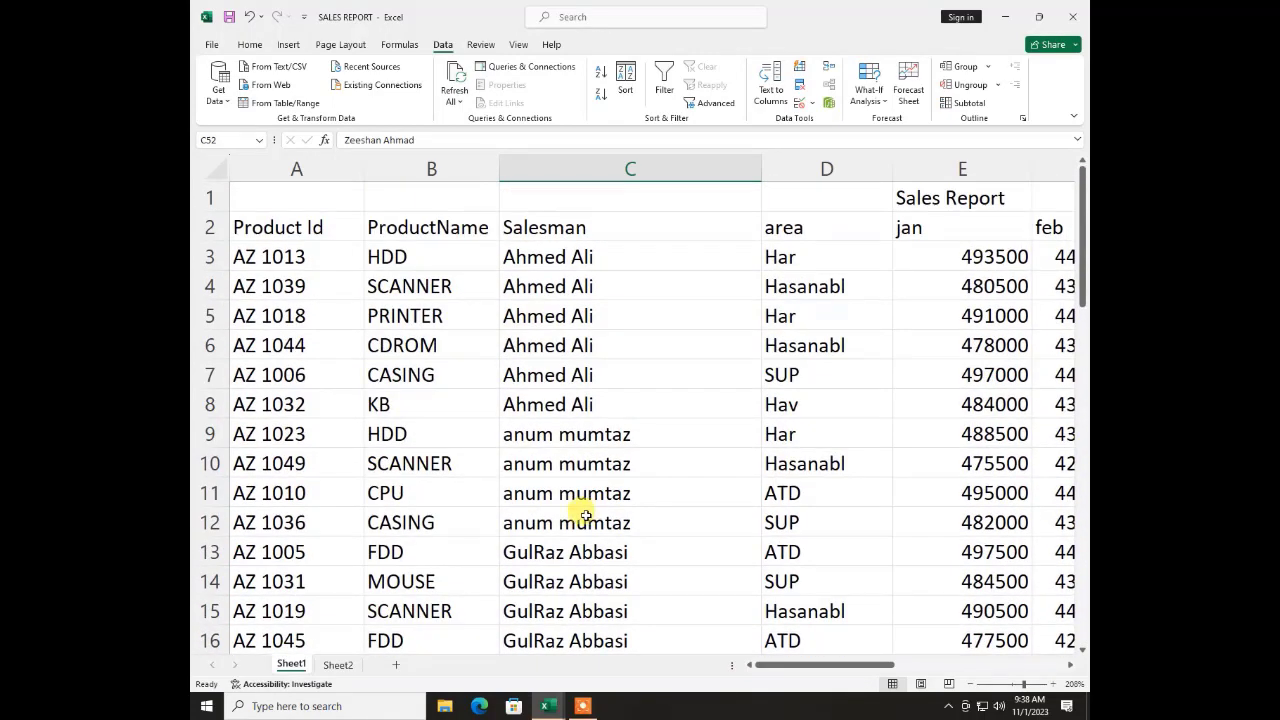
Save a copy of the workbook in the EXCEL documents folder as SALES REPORT1mani
{"action": "left_click", "coordinate": [208, 44]}
{"action": "left_click", "coordinate": [238, 262]}
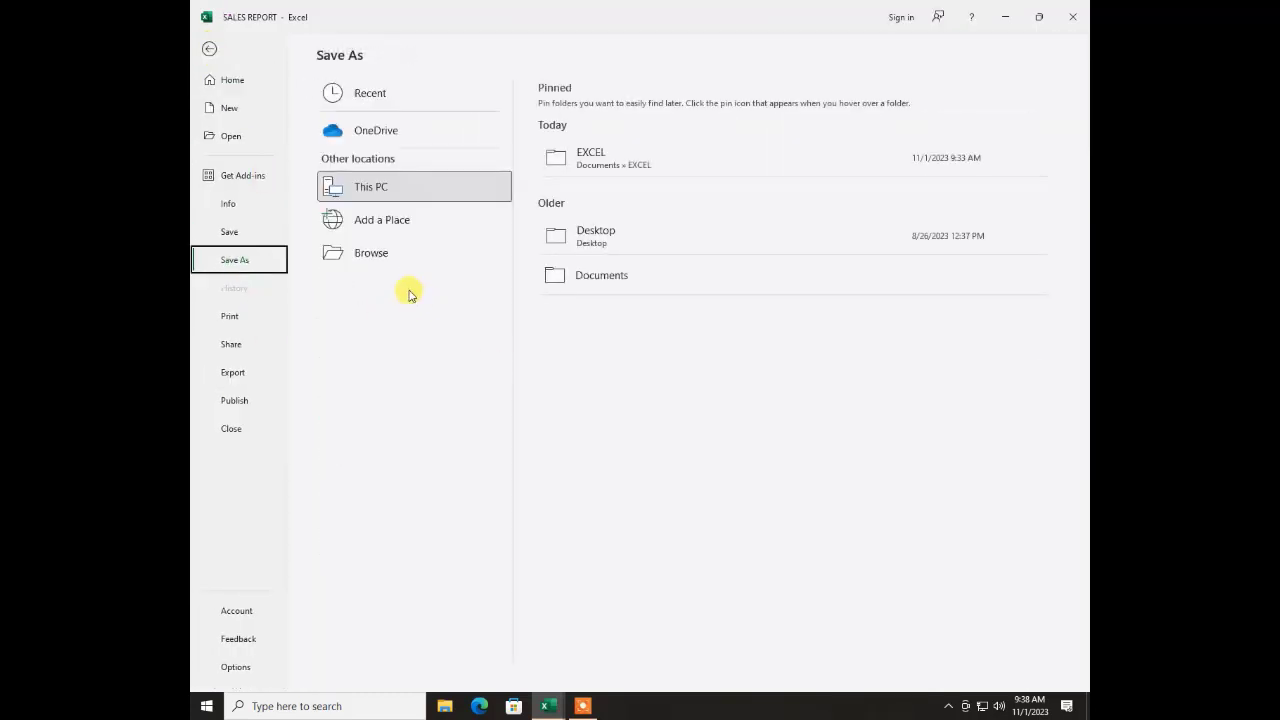
{"action": "left_click", "coordinate": [369, 250]}
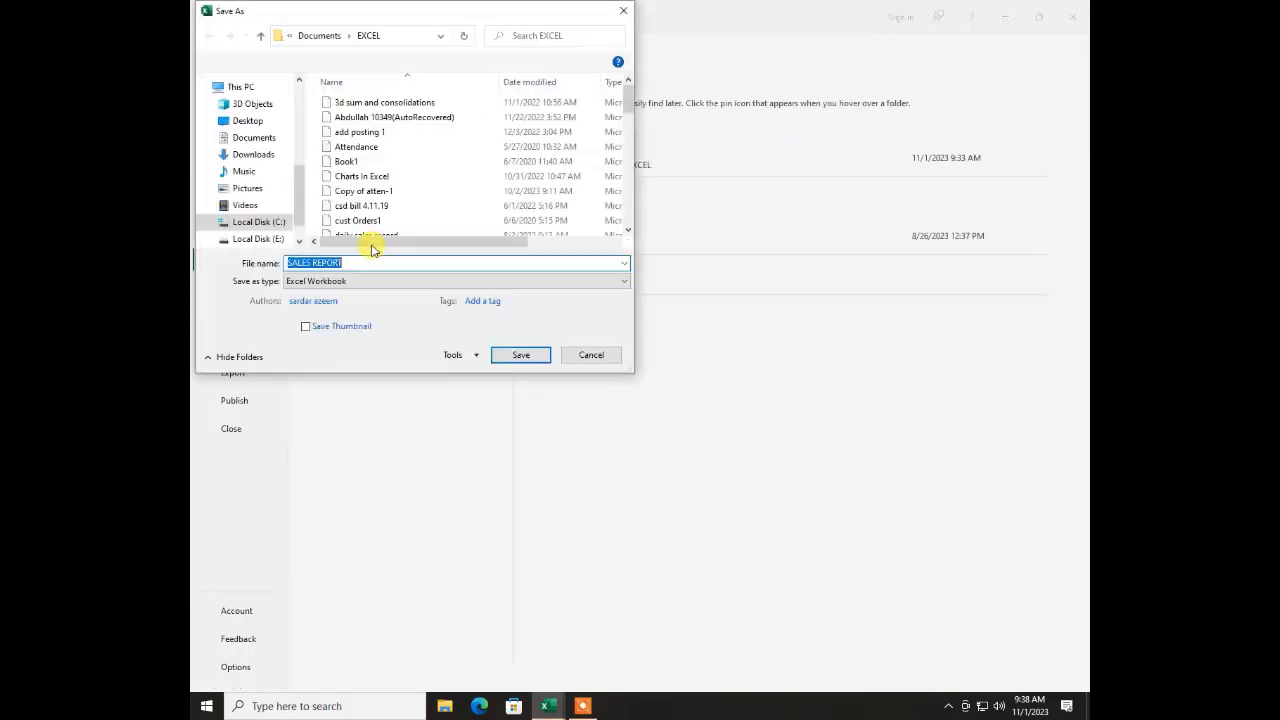
{"action": "left_click", "coordinate": [406, 265]}
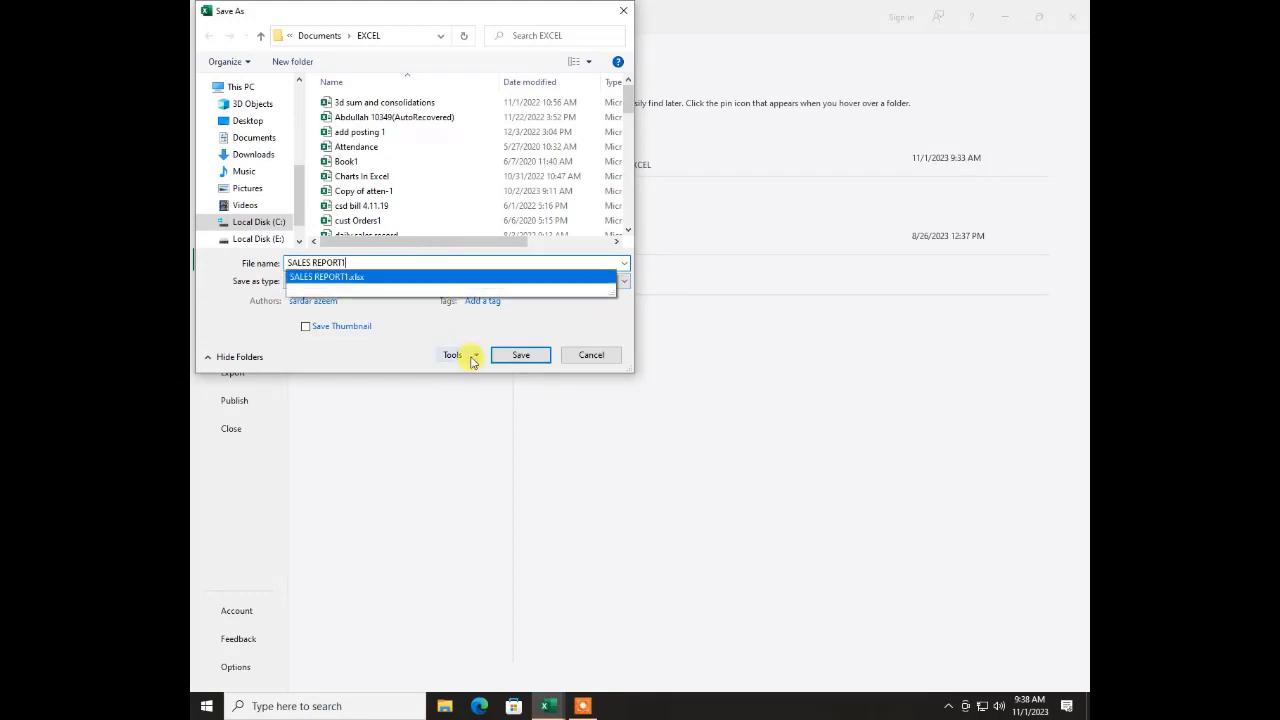
{"action": "type", "text": "man"}
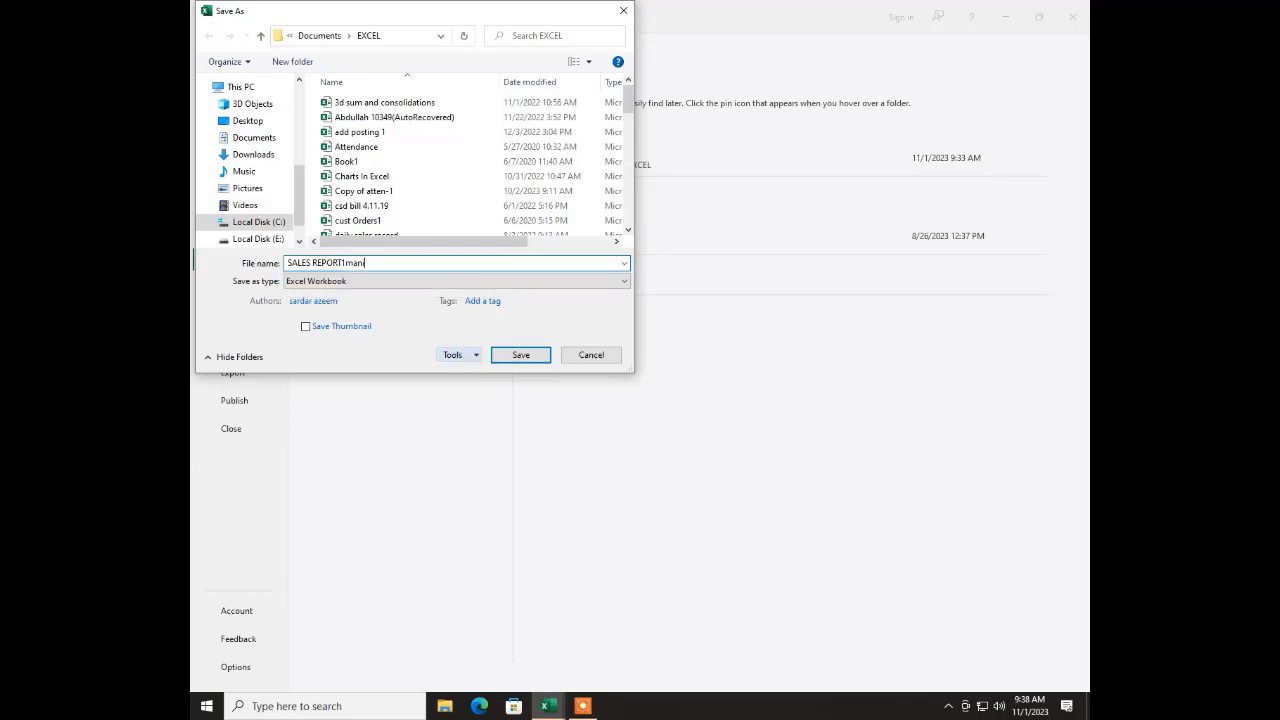
{"action": "type", "text": "i"}
{"action": "key", "text": "Return"}
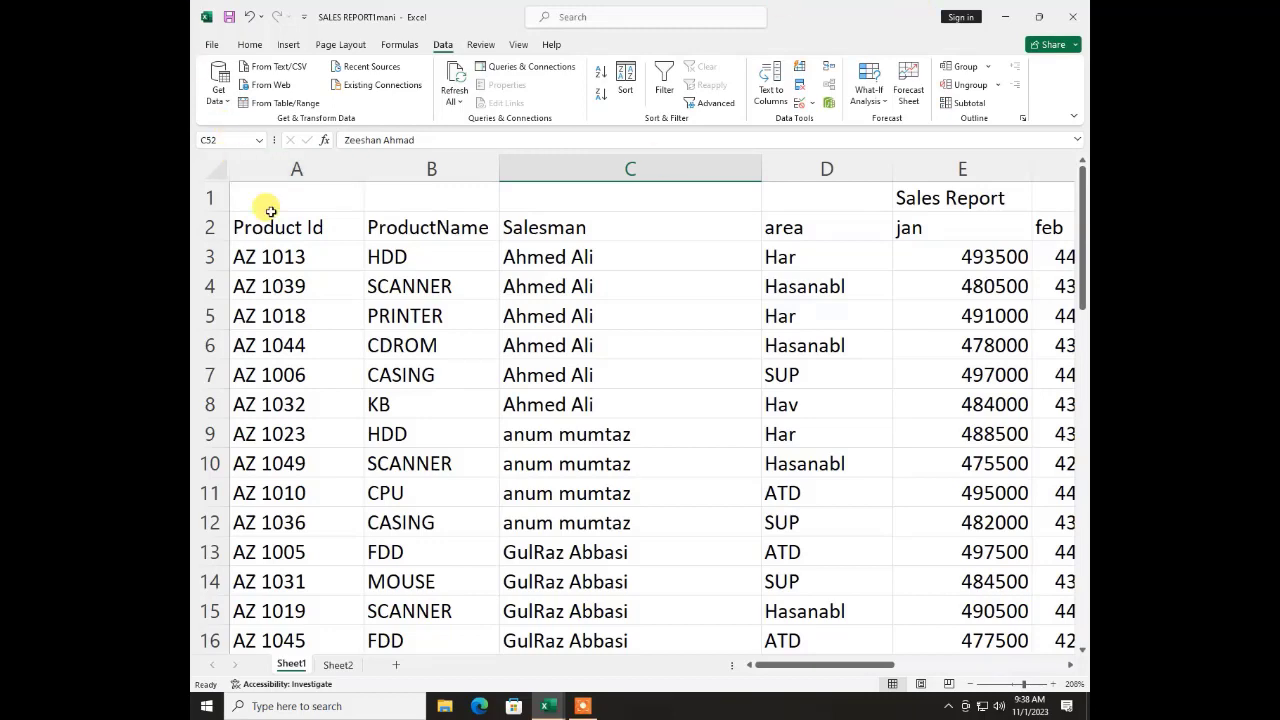
Add Sum subtotals to the range A2:R53 at each change in Salesman, for total Sale and profit
{"action": "left_click_drag", "start_coordinate": [260, 222], "coordinate": [1047, 551]}
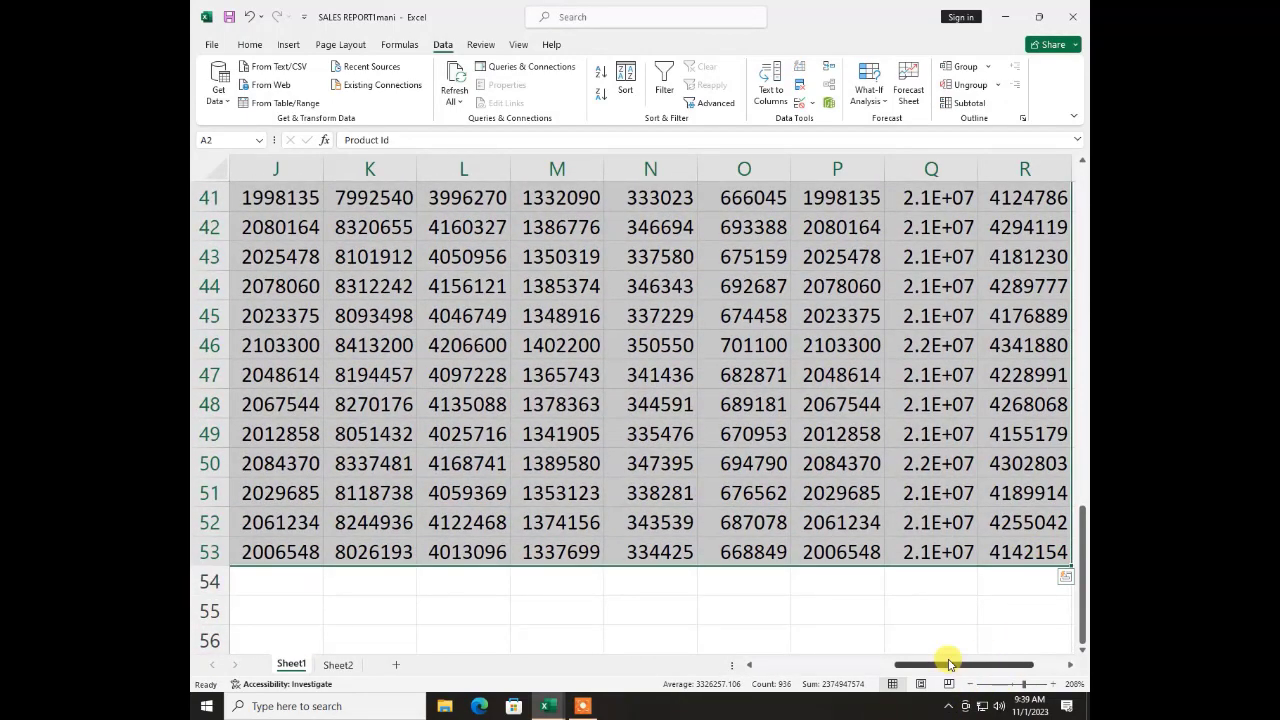
{"action": "left_click_drag", "start_coordinate": [943, 664], "coordinate": [787, 680]}
{"action": "scroll", "coordinate": [507, 453], "scroll_direction": "up", "scroll_amount": 11}
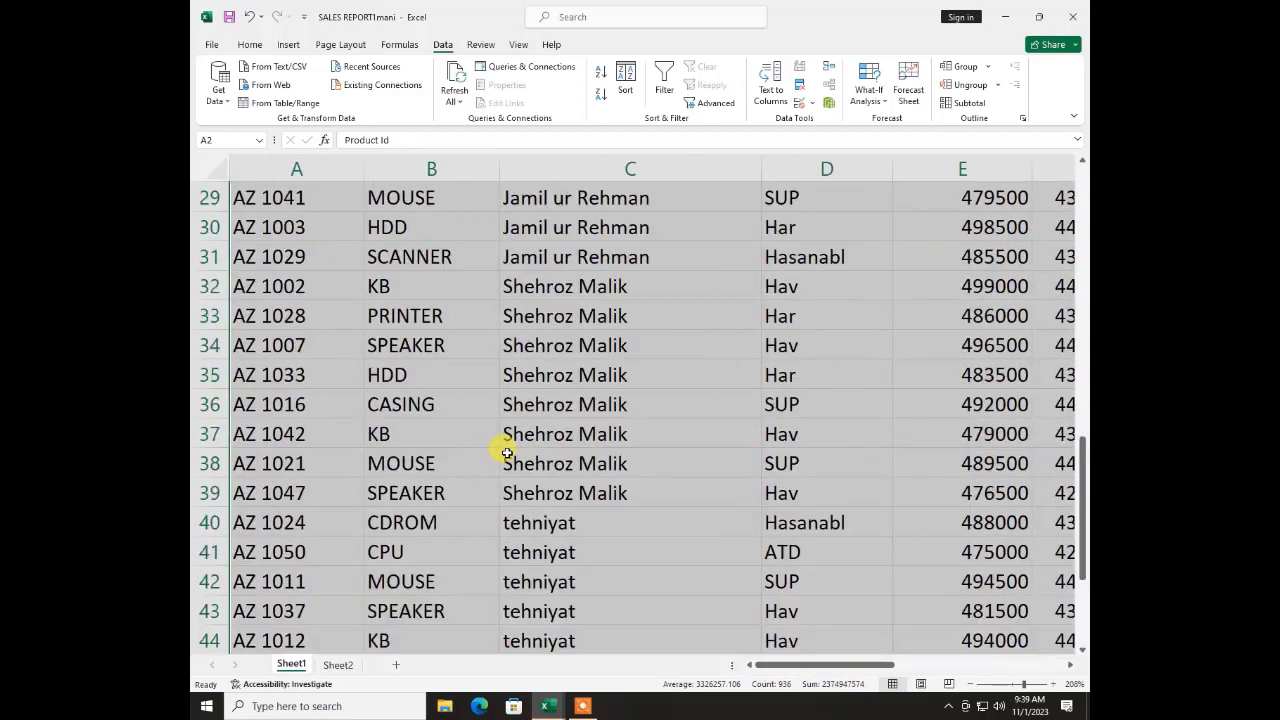
{"action": "scroll", "coordinate": [507, 453], "scroll_direction": "up", "scroll_amount": 3}
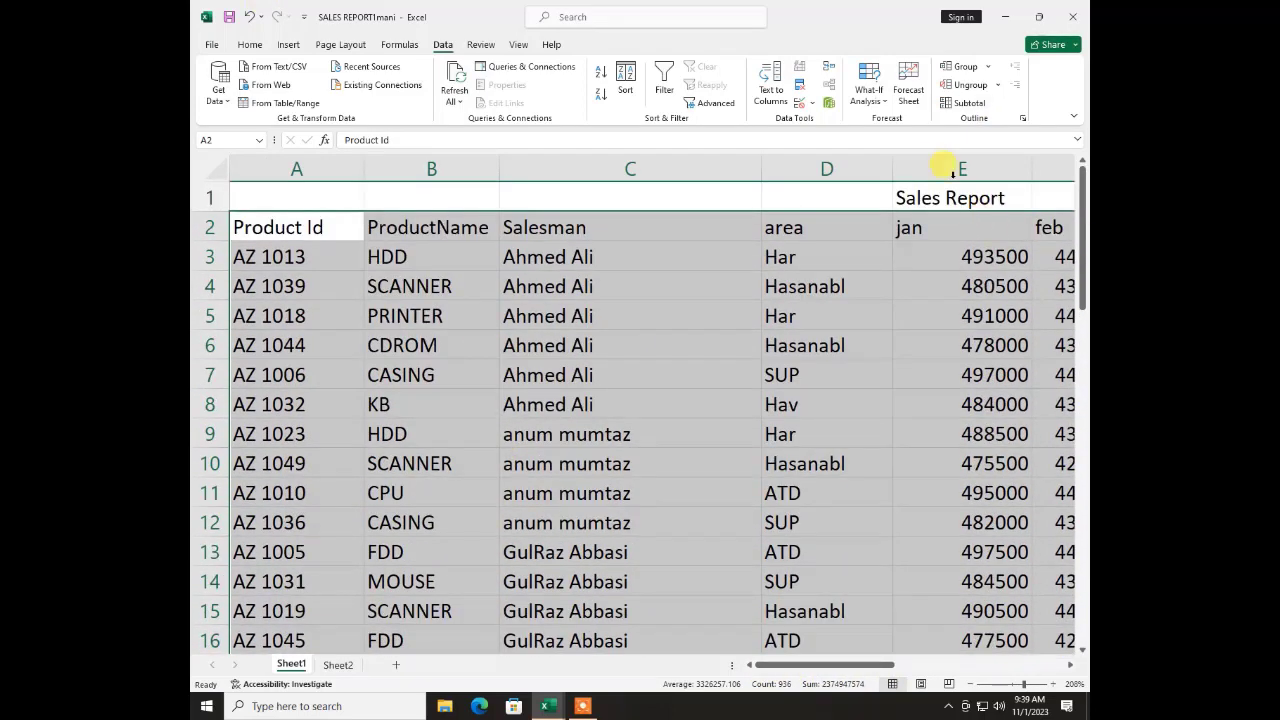
{"action": "left_click", "coordinate": [966, 104]}
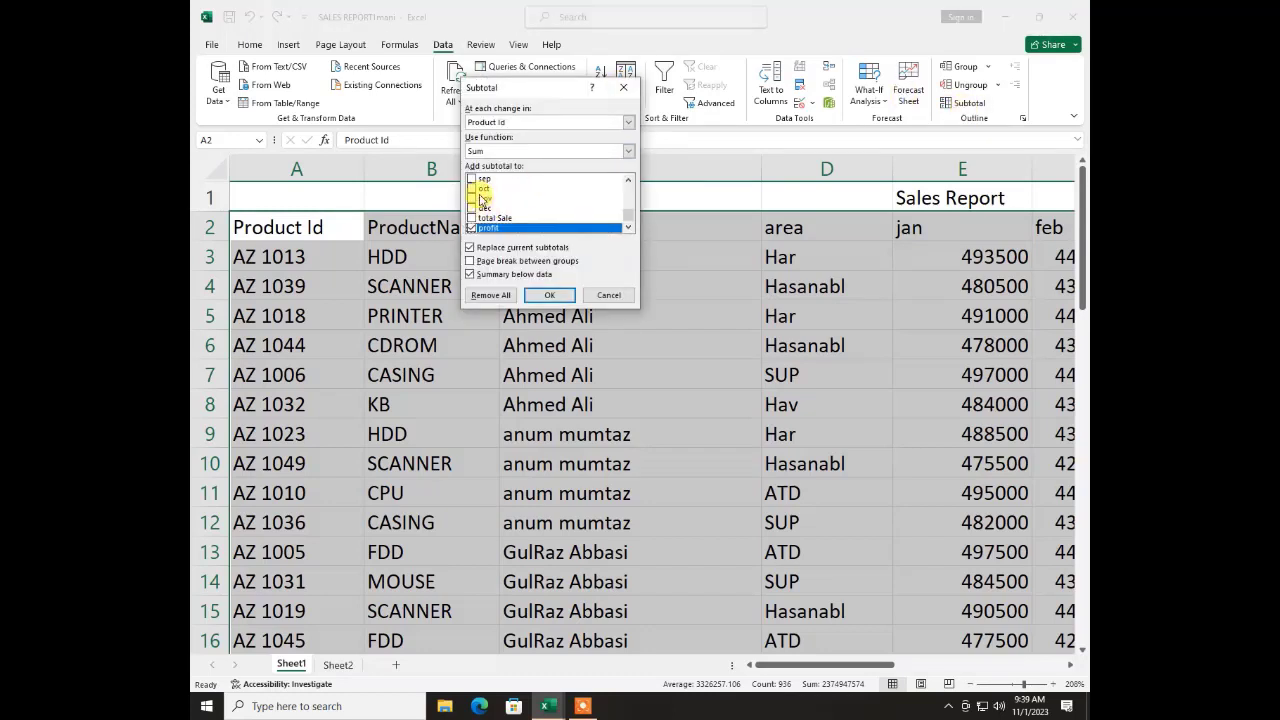
{"action": "left_click", "coordinate": [507, 120]}
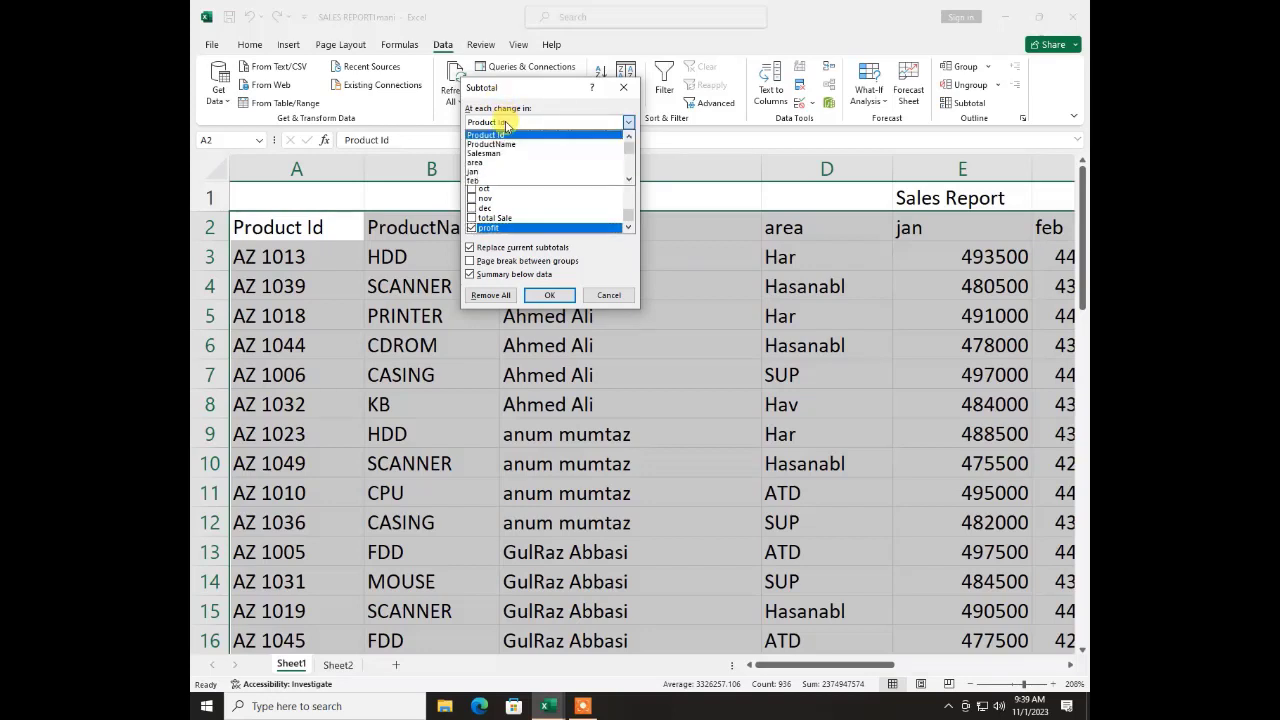
{"action": "left_click", "coordinate": [490, 153]}
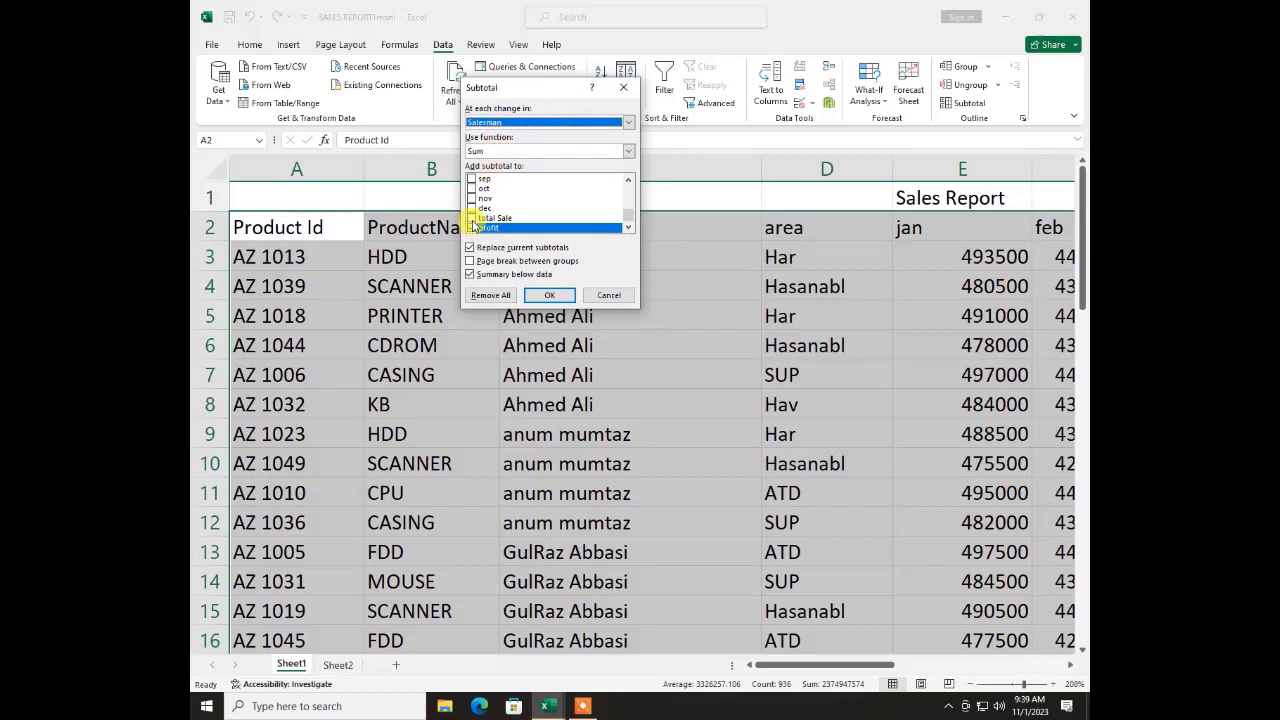
{"action": "left_click", "coordinate": [472, 218]}
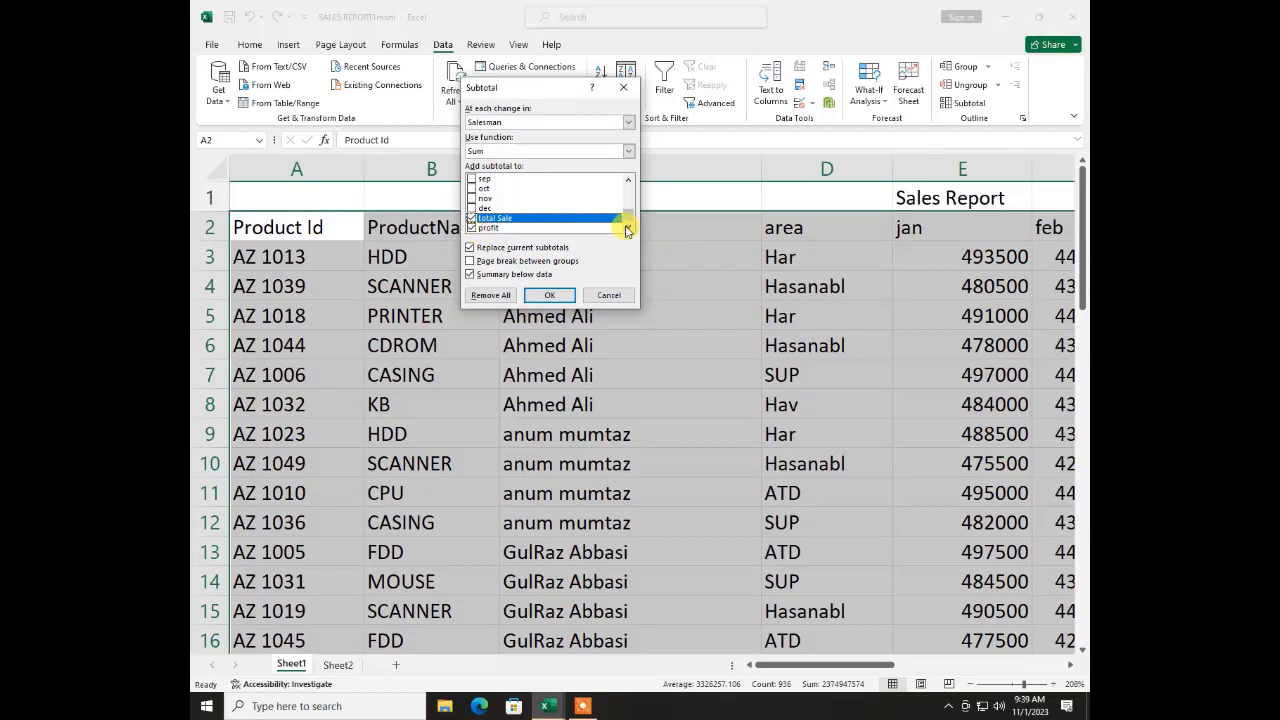
{"action": "left_click_drag", "start_coordinate": [627, 218], "coordinate": [617, 251]}
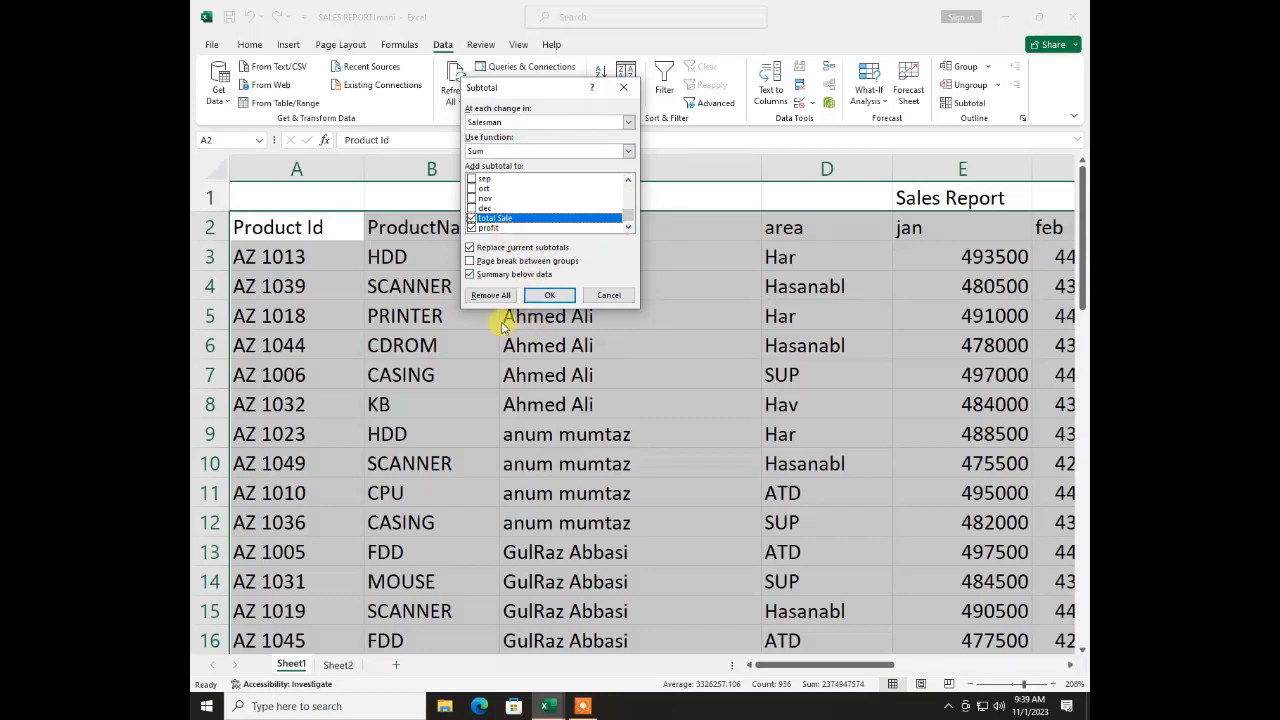
{"action": "left_click", "coordinate": [535, 296]}
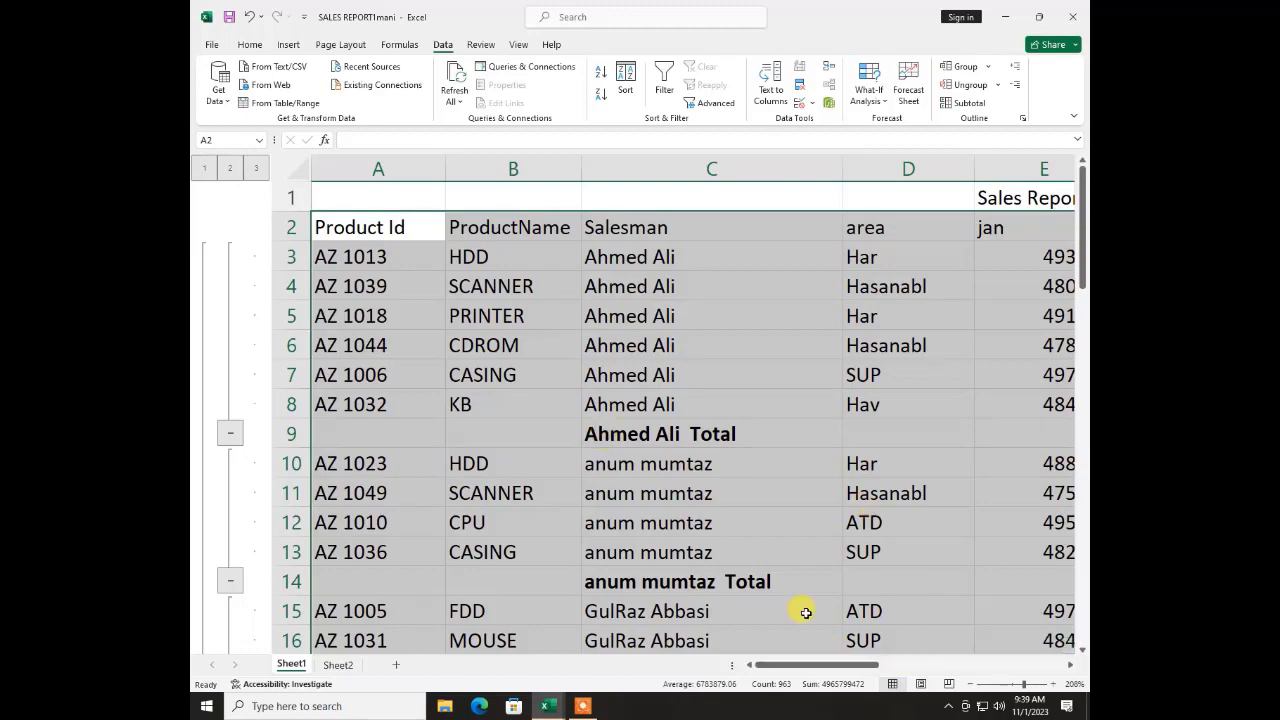
Widen the total Sale and profit columns so their subtotals display in full instead of scientific notation
{"action": "left_click_drag", "start_coordinate": [783, 672], "coordinate": [1000, 642]}
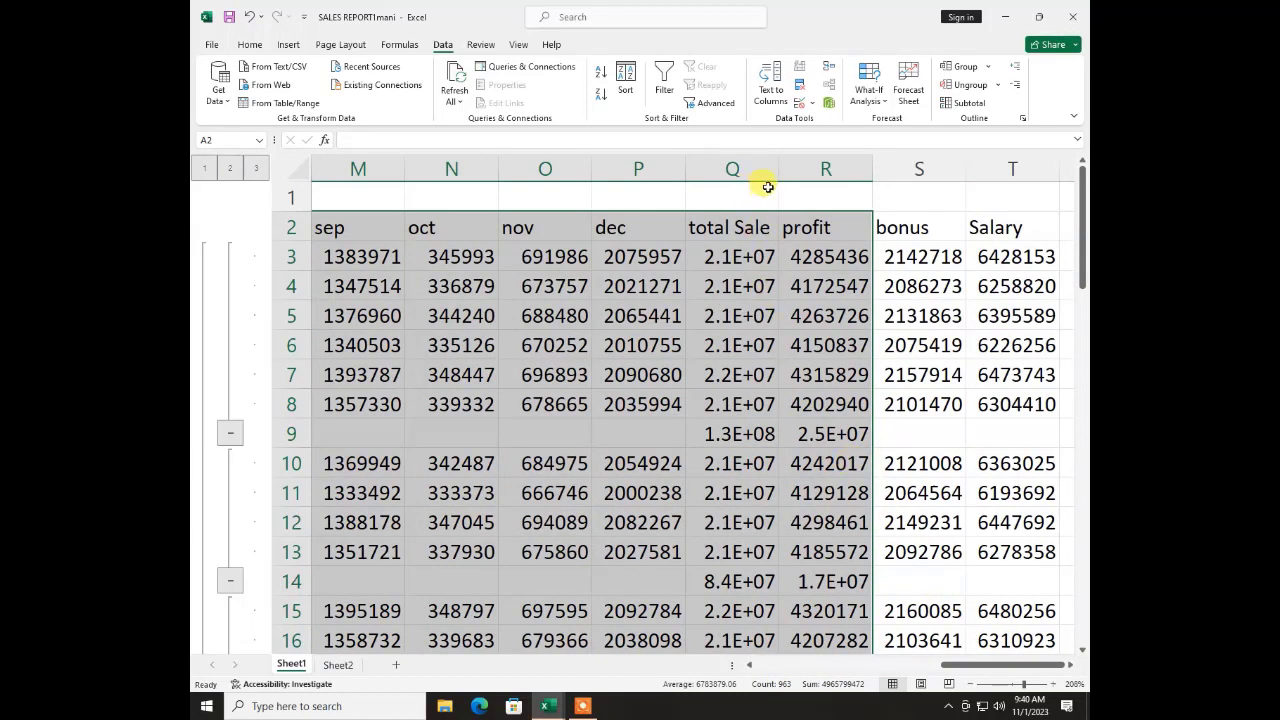
{"action": "left_click_drag", "start_coordinate": [773, 169], "coordinate": [907, 168]}
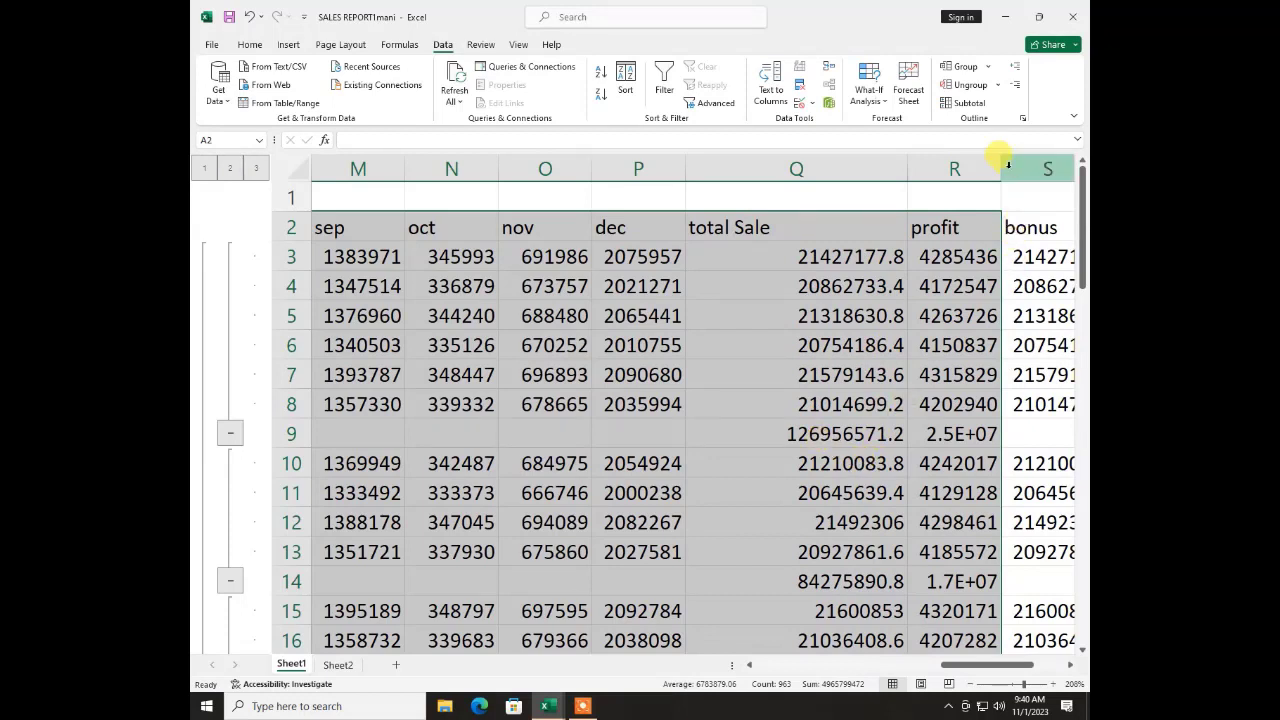
{"action": "left_click_drag", "start_coordinate": [1002, 168], "coordinate": [1050, 166]}
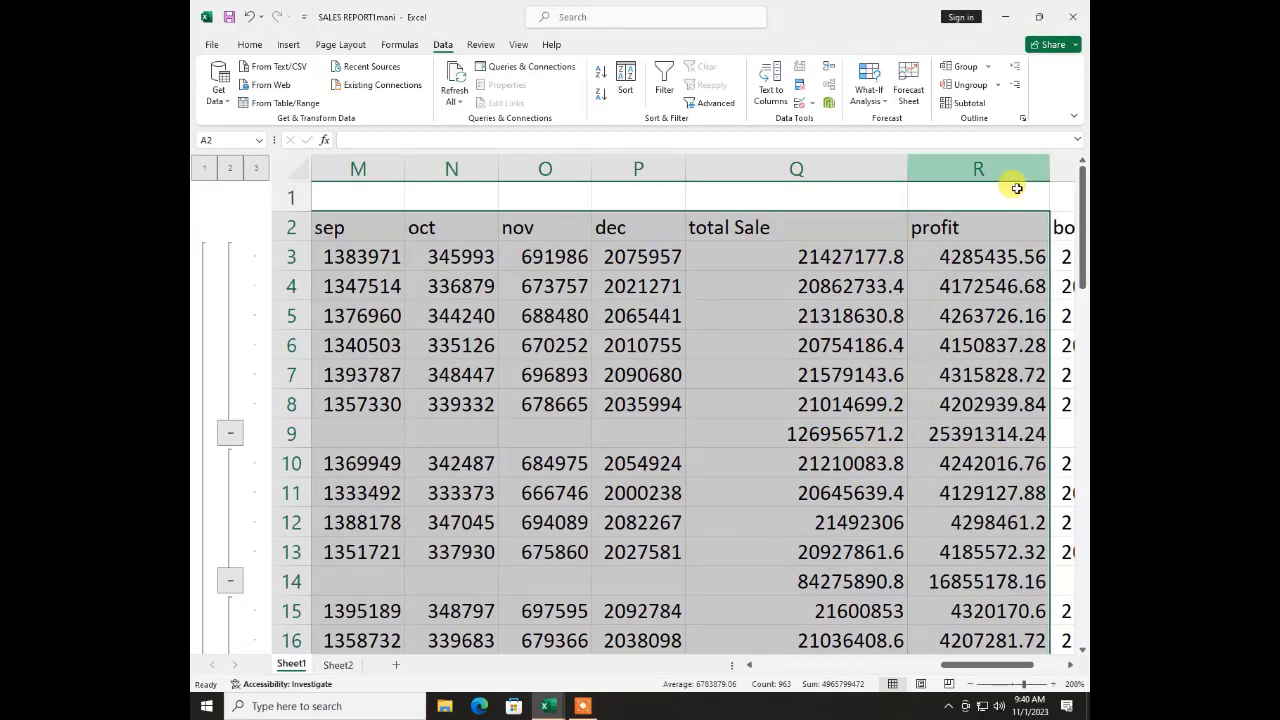
{"action": "left_click_drag", "start_coordinate": [955, 666], "coordinate": [755, 670]}
{"action": "scroll", "coordinate": [651, 530], "scroll_direction": "down", "scroll_amount": 6}
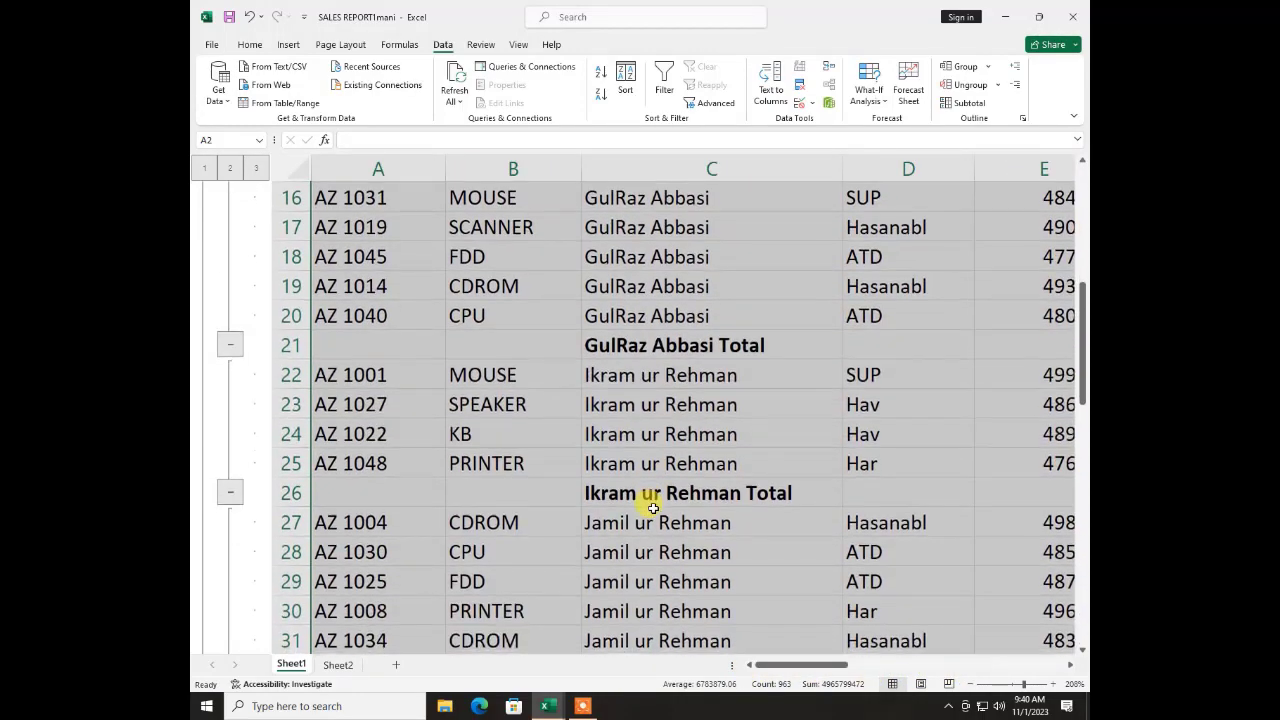
{"action": "scroll", "coordinate": [651, 505], "scroll_direction": "up", "scroll_amount": 6}
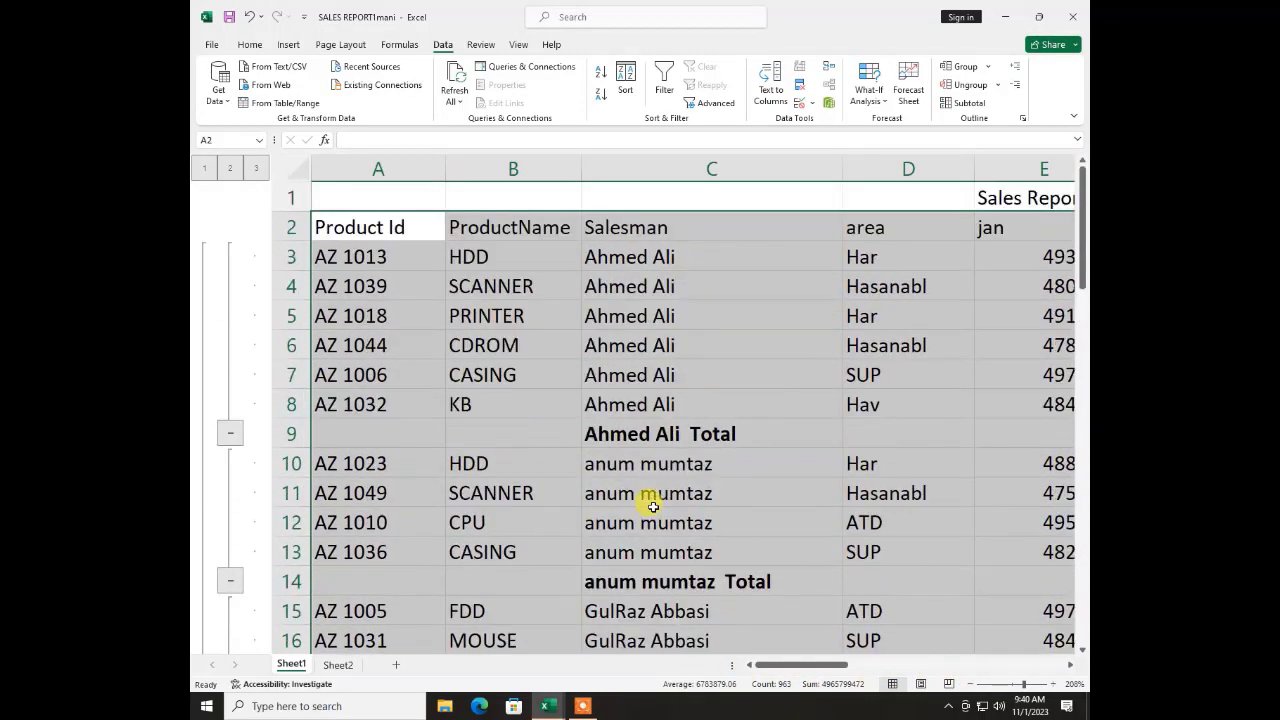
Show outline levels 1, 2 and 3 in turn, examining the total Sale and profit figures at the summary levels
{"action": "left_click", "coordinate": [203, 170]}
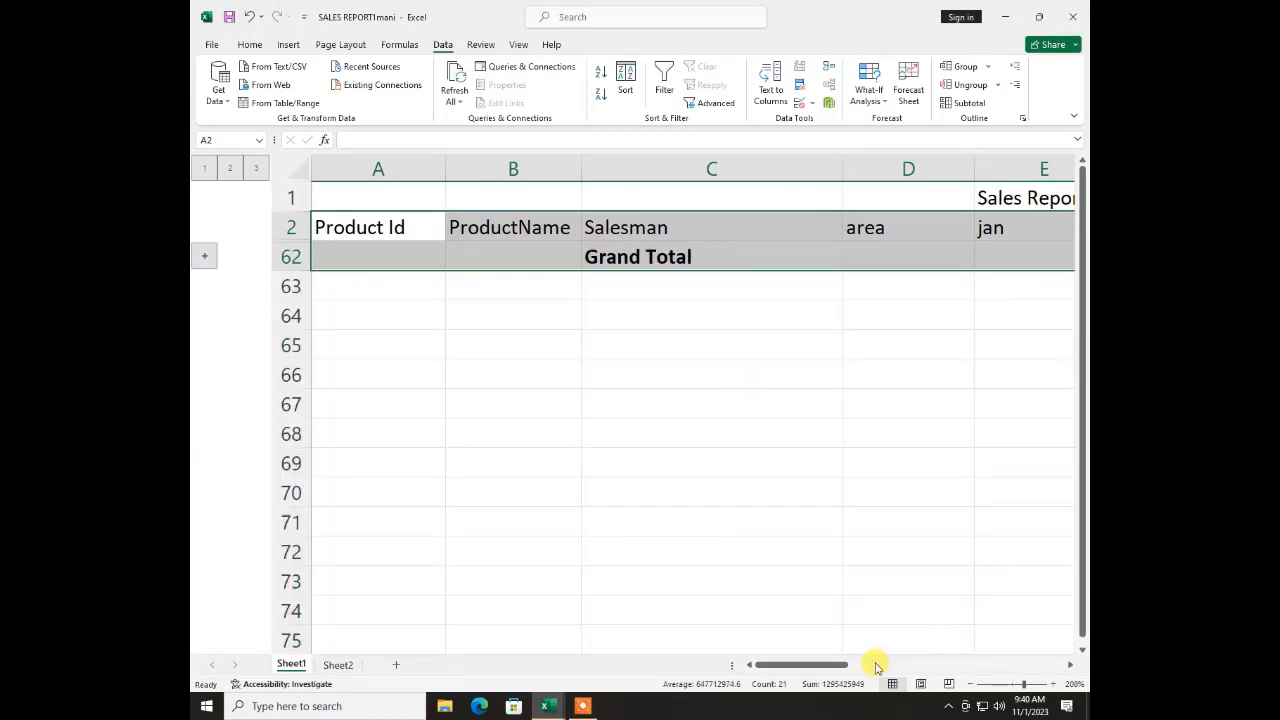
{"action": "left_click_drag", "start_coordinate": [835, 668], "coordinate": [1085, 615]}
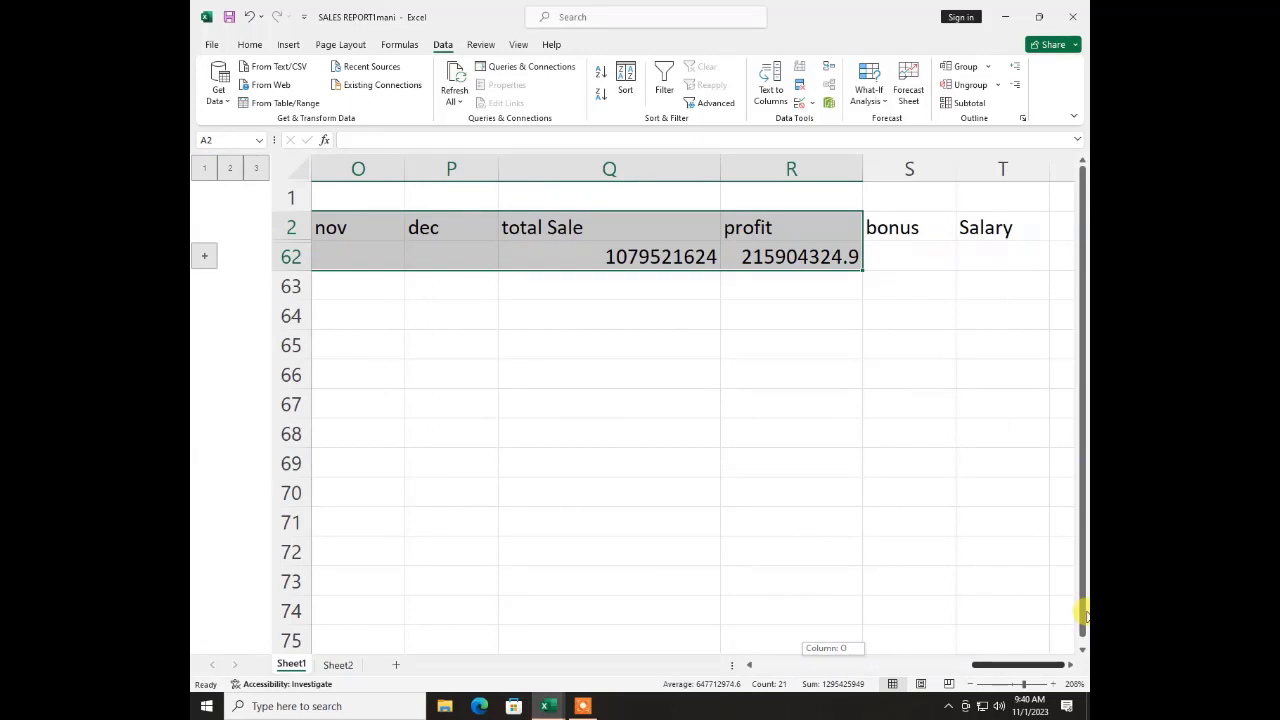
{"action": "left_click_drag", "start_coordinate": [1085, 615], "coordinate": [729, 571]}
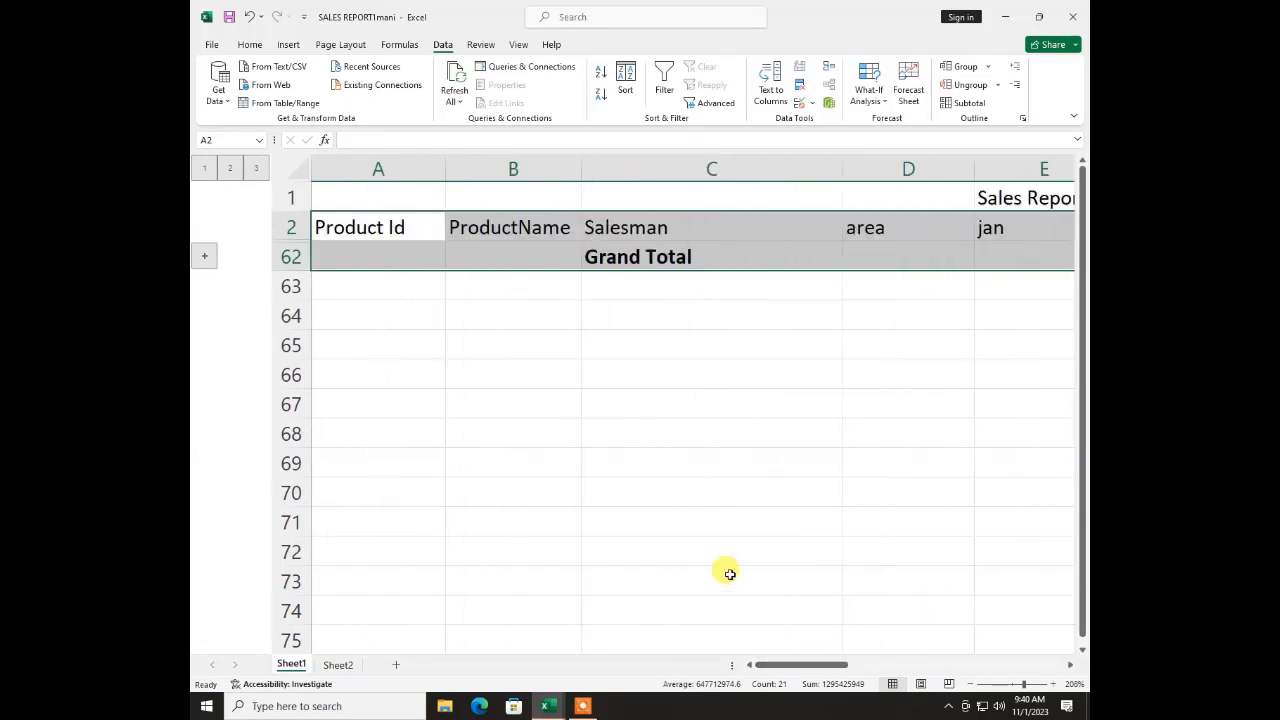
{"action": "left_click", "coordinate": [233, 170]}
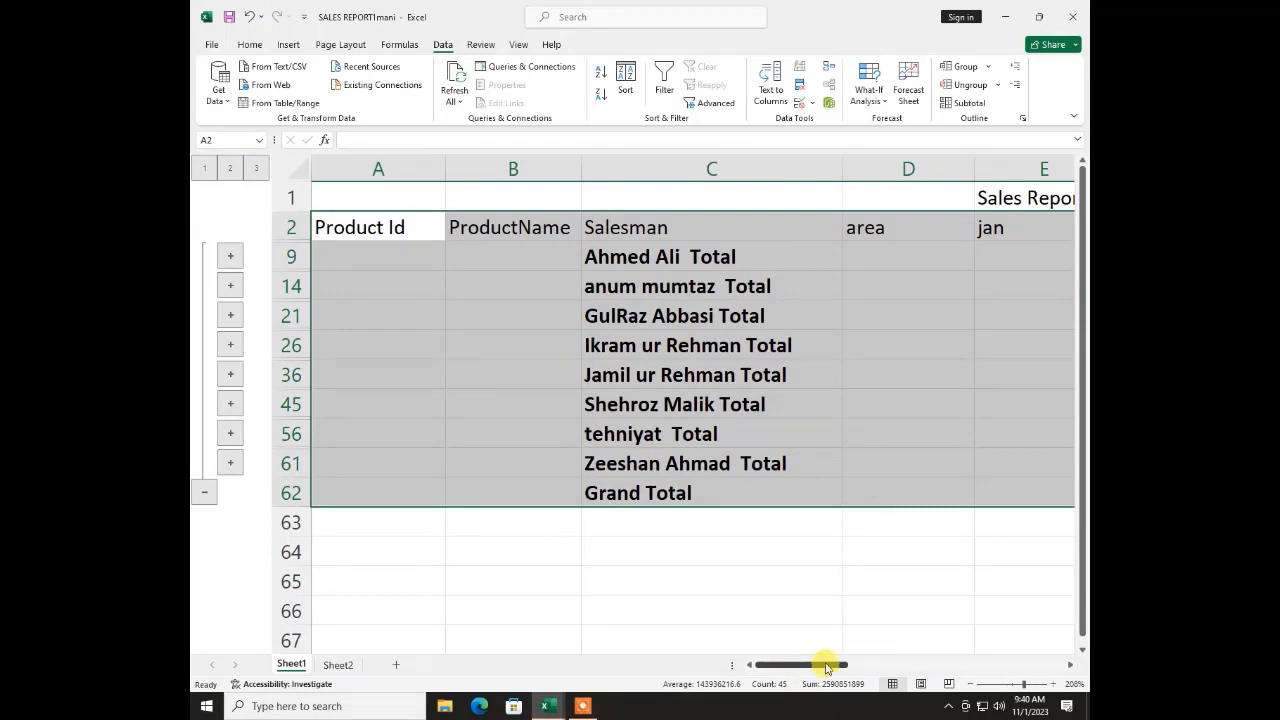
{"action": "left_click_drag", "start_coordinate": [829, 666], "coordinate": [551, 694]}
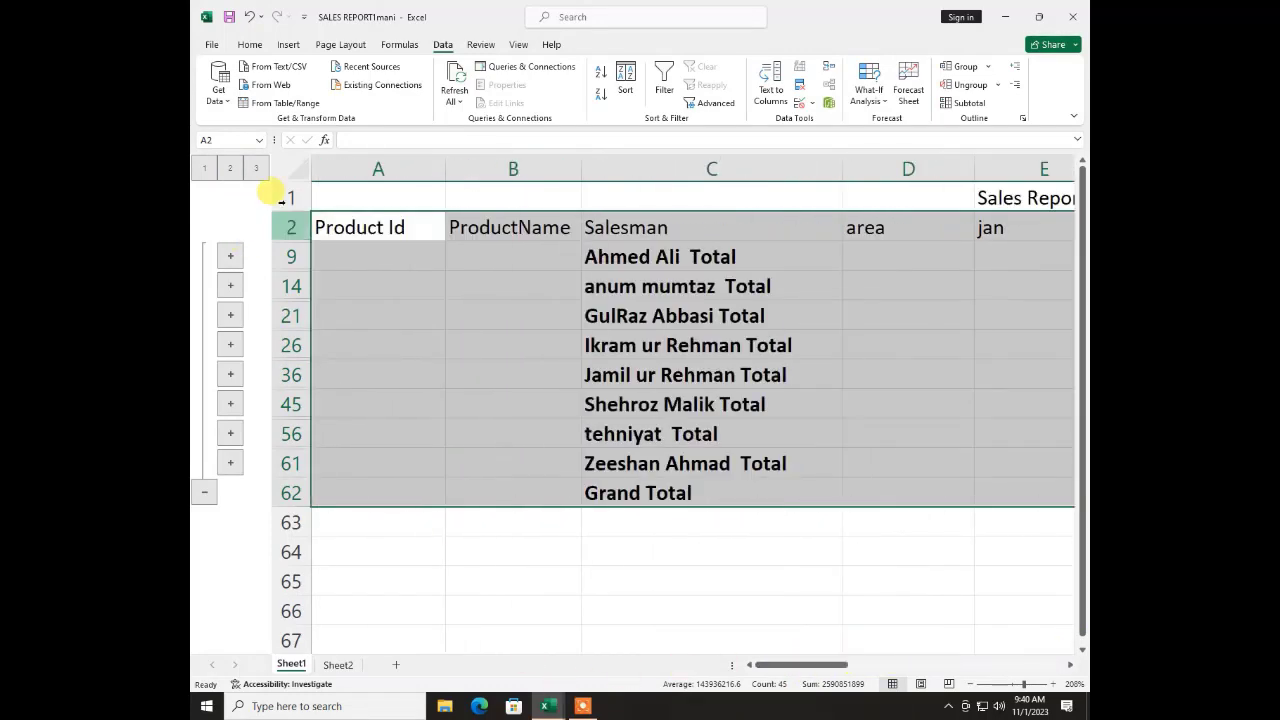
{"action": "left_click", "coordinate": [255, 169]}
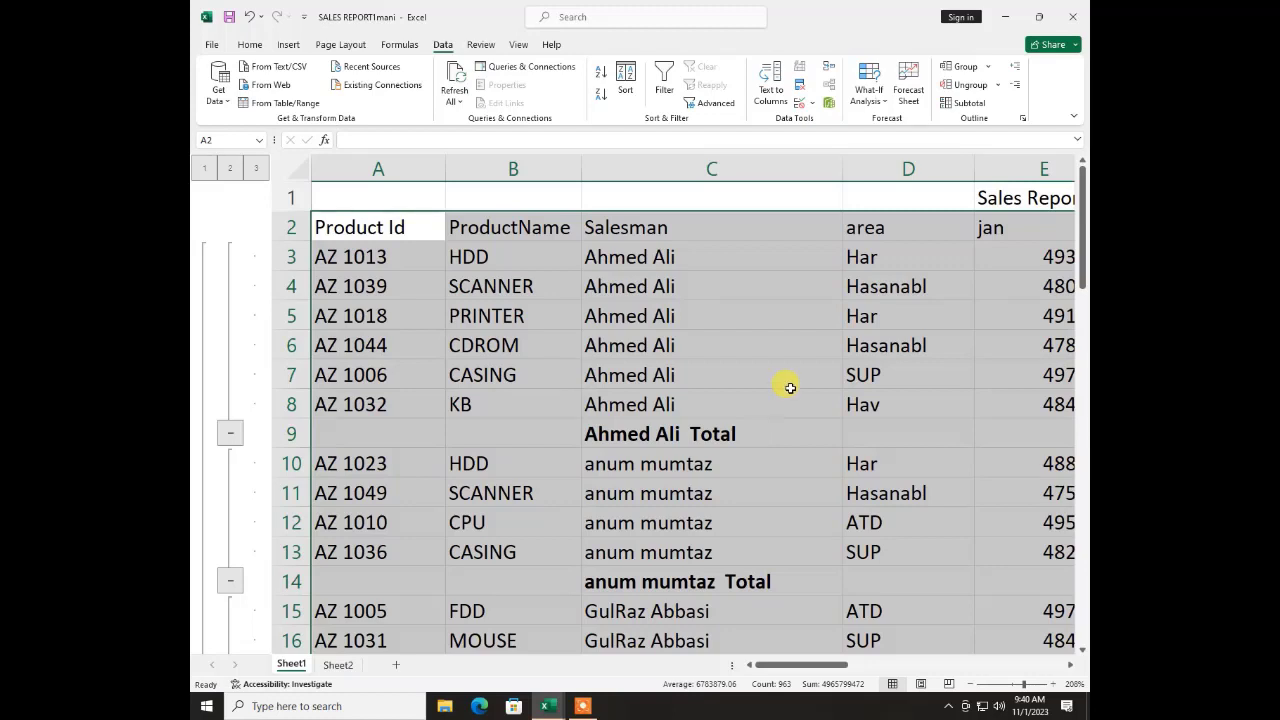
Remove all subtotals from the sales report and look over the restored rows
{"action": "left_click", "coordinate": [963, 104]}
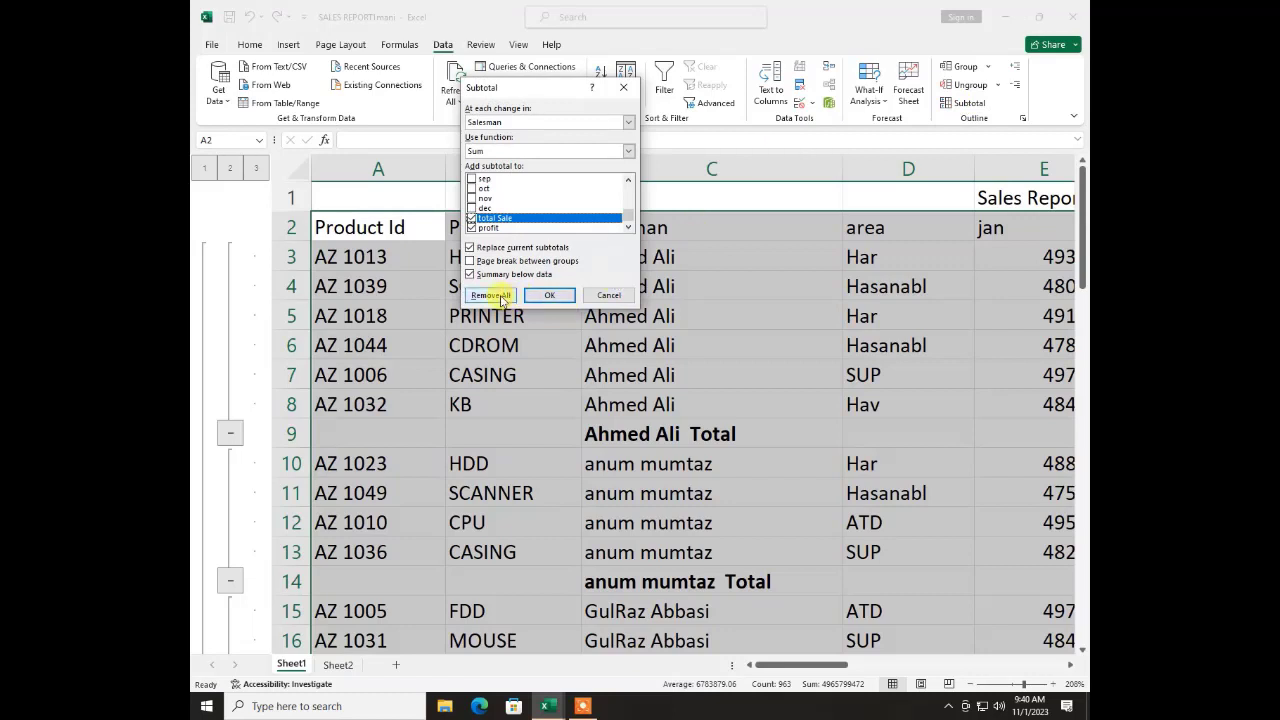
{"action": "left_click", "coordinate": [500, 298]}
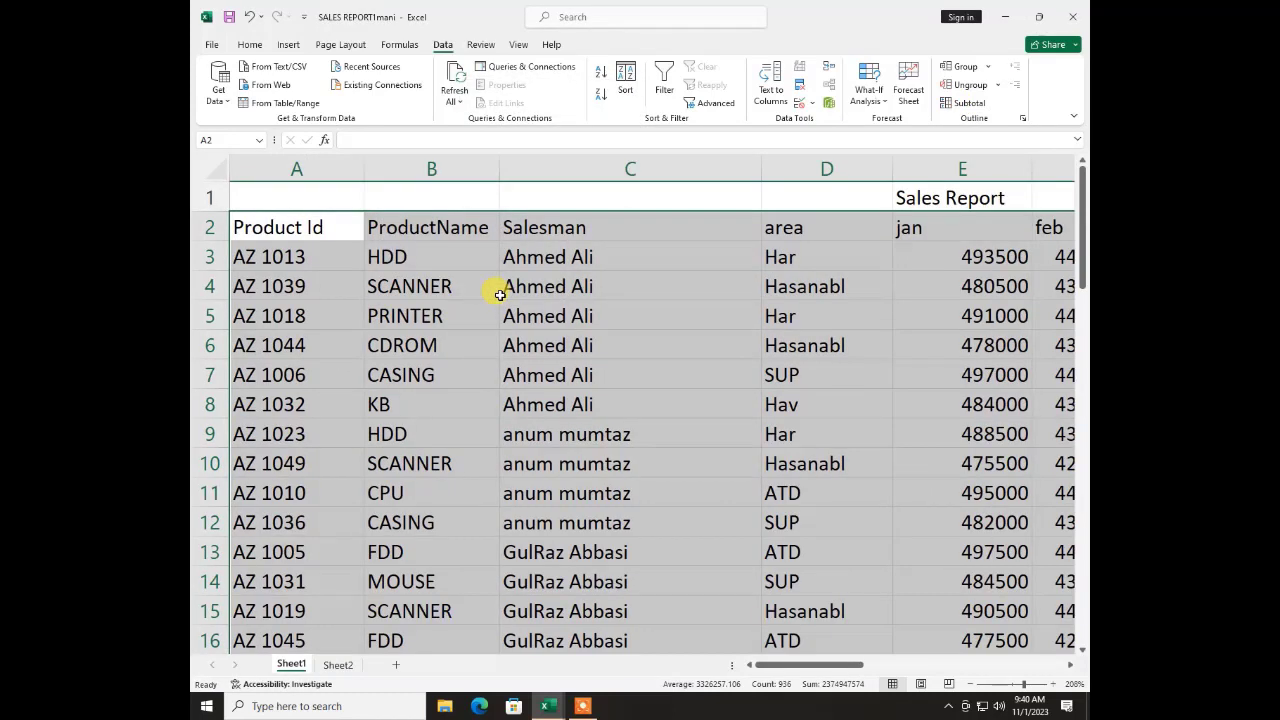
{"action": "scroll", "coordinate": [597, 422], "scroll_direction": "down", "scroll_amount": 5}
{"action": "scroll", "coordinate": [597, 422], "scroll_direction": "down", "scroll_amount": 1}
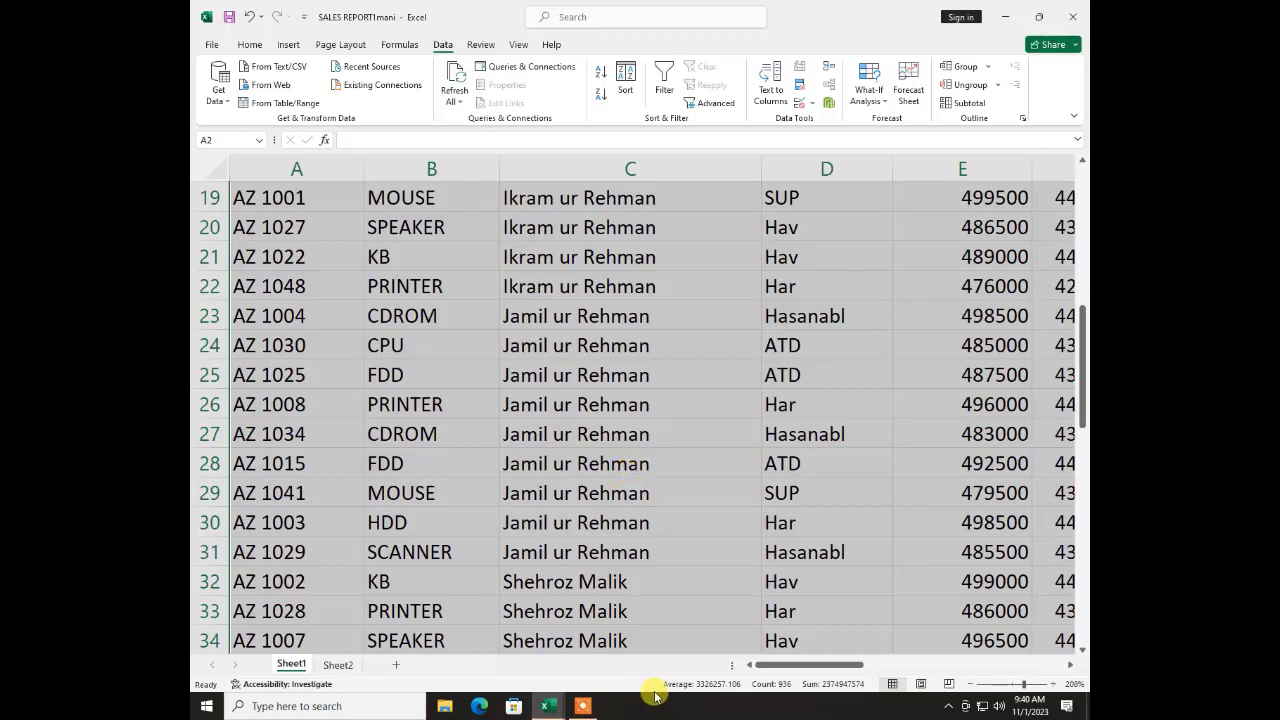
{"action": "mouse_move", "coordinate": [587, 707]}
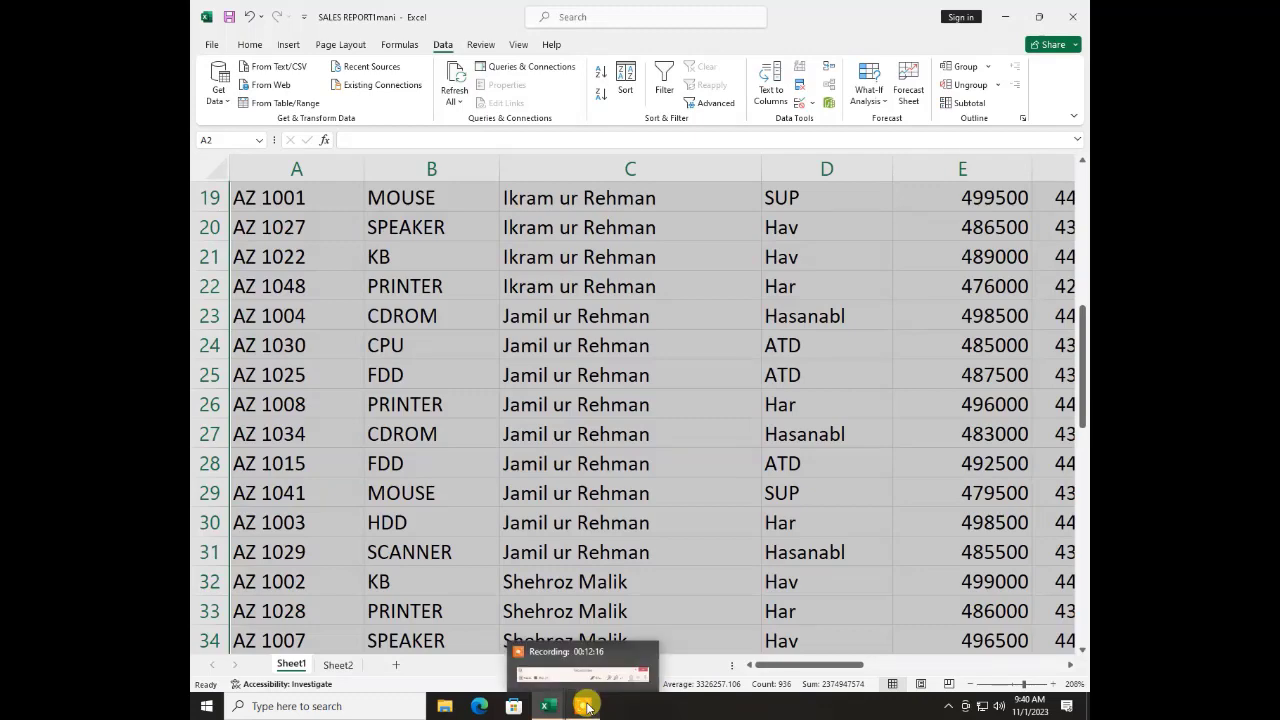
{"action": "left_click", "coordinate": [587, 707]}
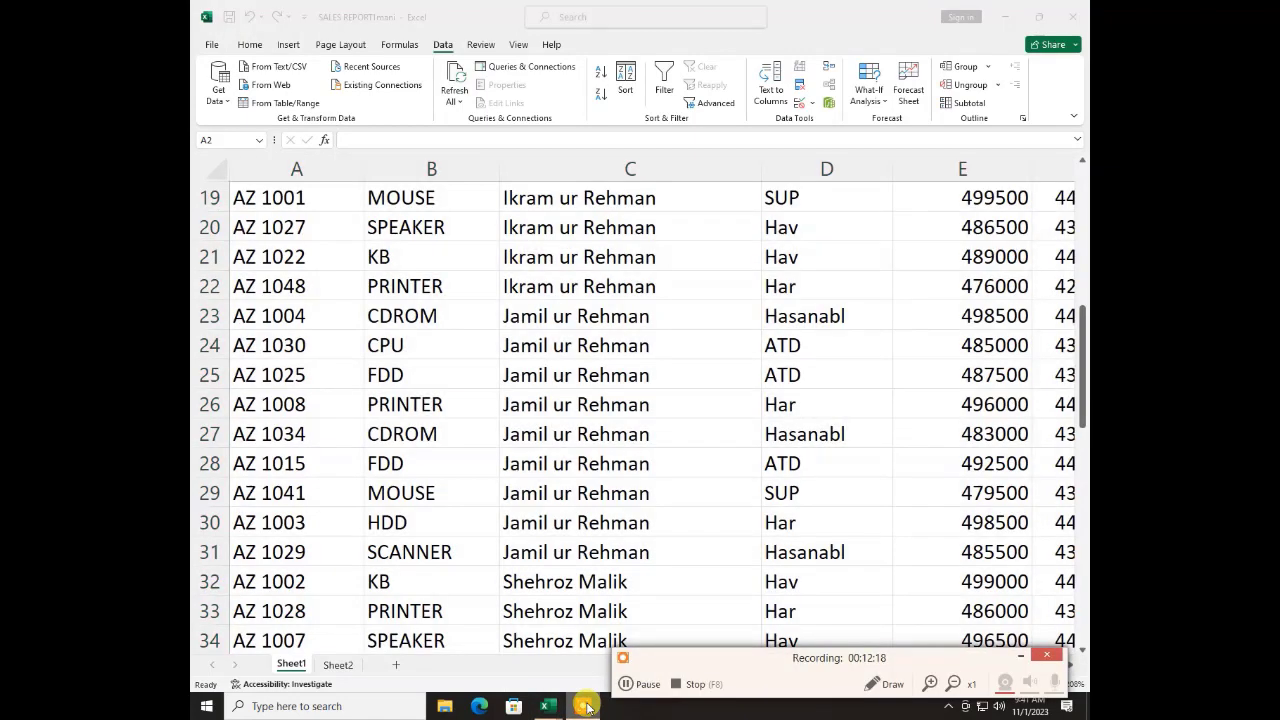
{"action": "left_click", "coordinate": [677, 686]}
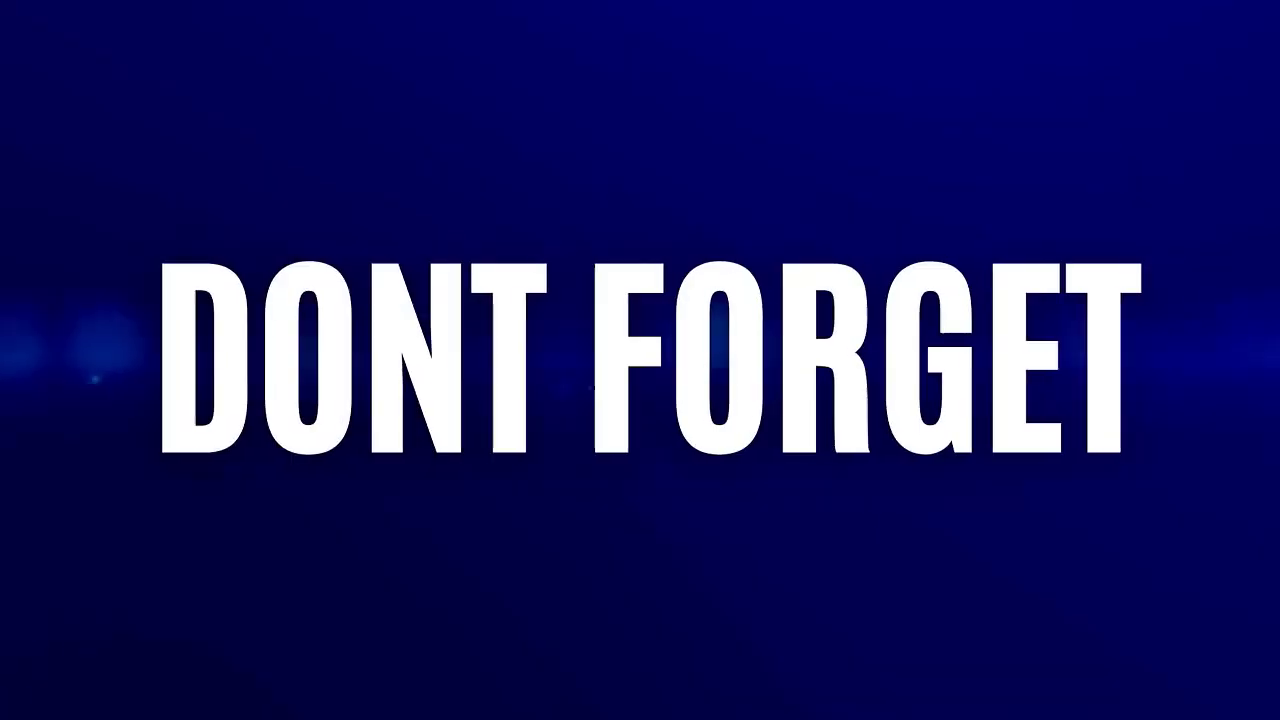